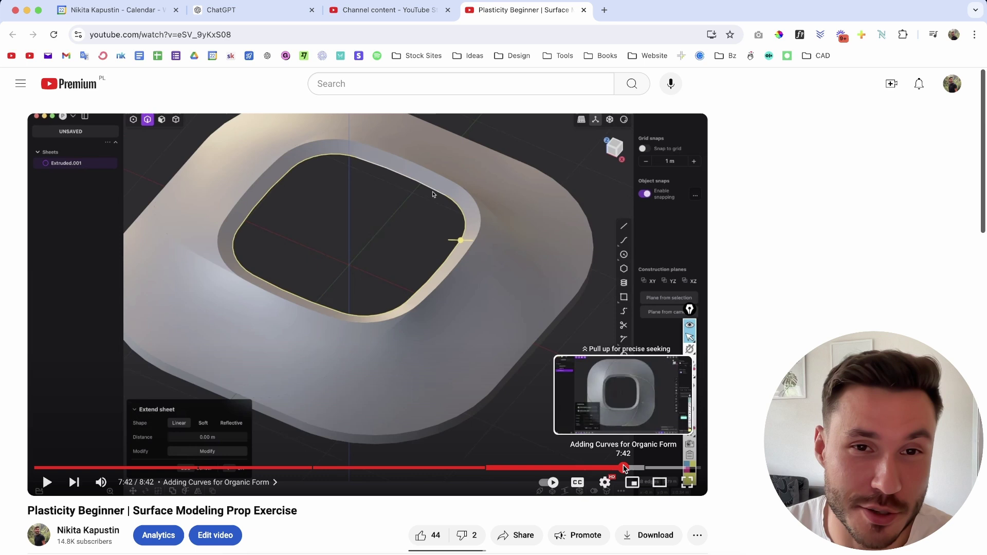
Step: Play the surface modeling tutorial video from around 7:42
{"action": "left_click", "coordinate": [624, 468]}
{"action": "left_click", "coordinate": [395, 402]}
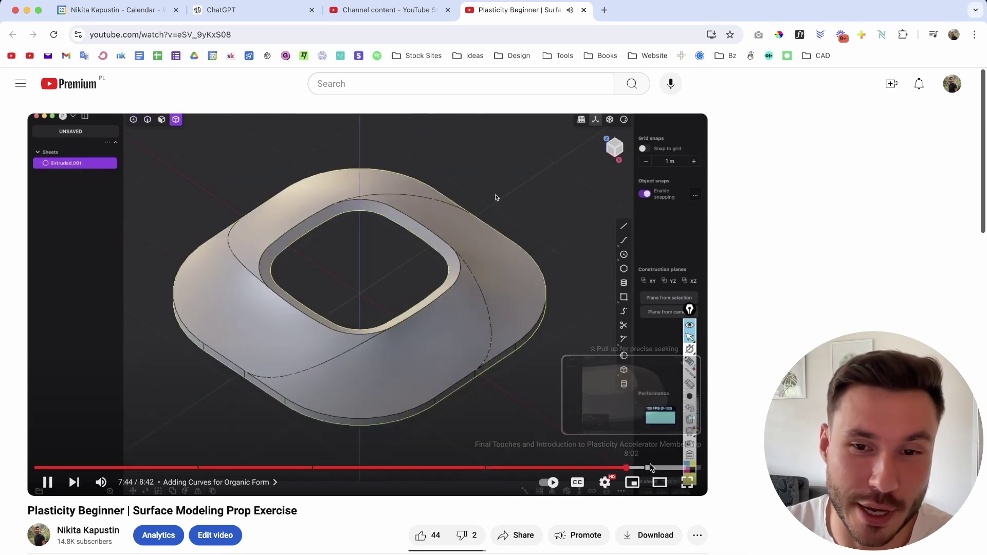
{"action": "left_click", "coordinate": [507, 376]}
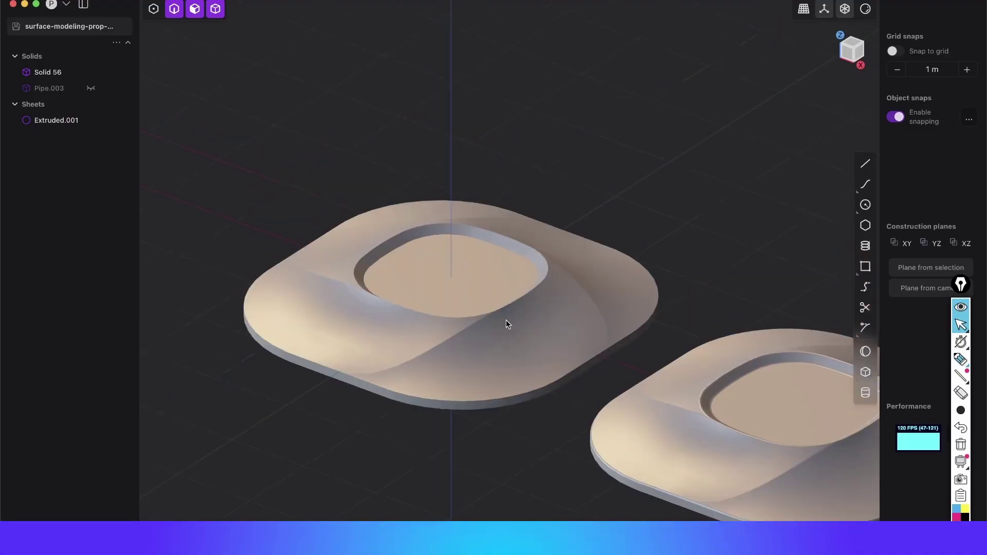
{"action": "scroll", "coordinate": [506, 320], "scroll_direction": "up", "scroll_amount": 5}
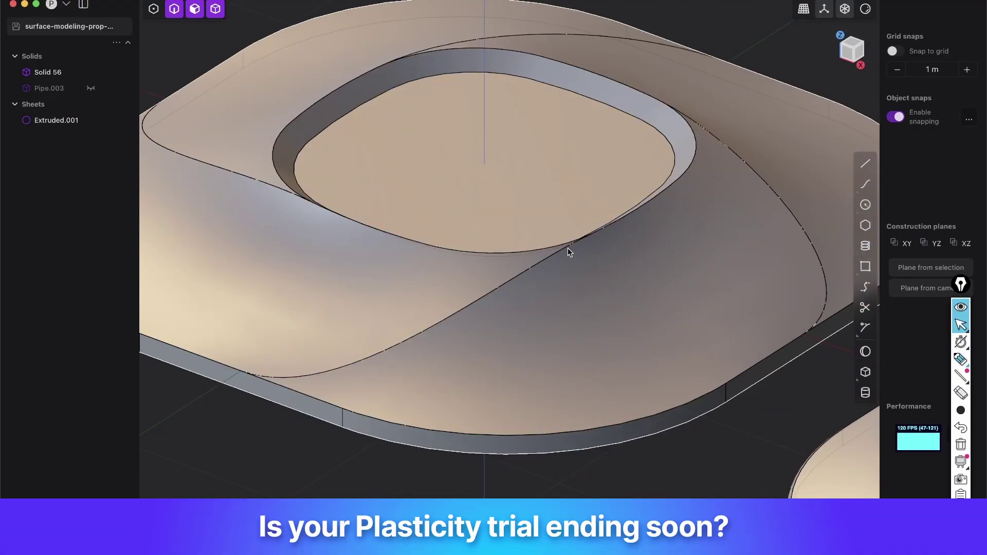
{"action": "key", "text": "alt+shift+z"}
{"action": "middle_click_drag", "start_coordinate": [516, 272], "coordinate": [381, 281]}
{"action": "key", "text": "2"}
{"action": "left_click", "coordinate": [518, 276]}
{"action": "key", "text": "shift+e"}
{"action": "key", "text": "Escape"}
Step: Examine the rounded edges of the finished copy around its inner opening, swirling creases and outer rim
{"action": "scroll", "coordinate": [762, 310], "scroll_direction": "down", "scroll_amount": 6}
{"action": "middle_click_drag", "start_coordinate": [754, 314], "coordinate": [579, 301], "text": "shift"}
{"action": "scroll", "coordinate": [587, 330], "scroll_direction": "up", "scroll_amount": 5}
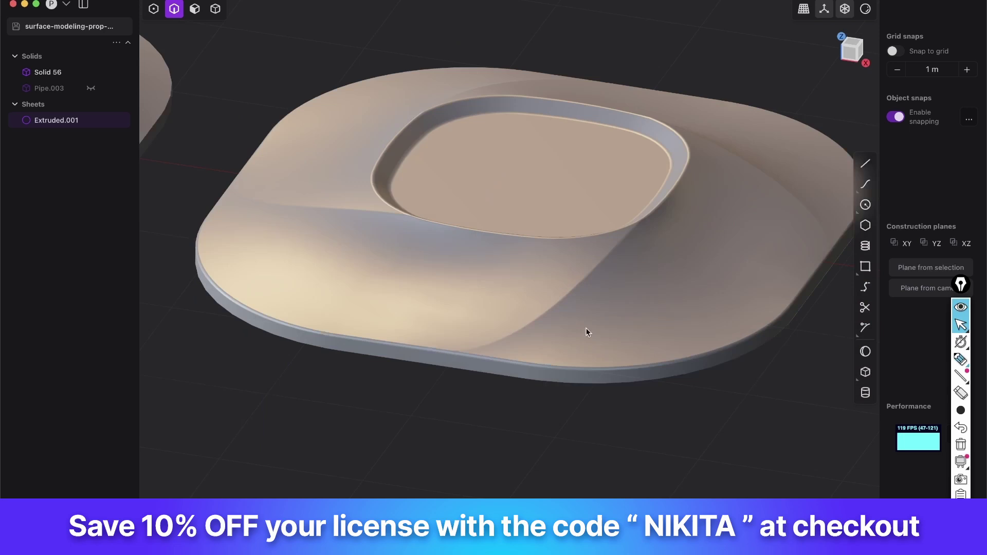
{"action": "scroll", "coordinate": [588, 333], "scroll_direction": "up", "scroll_amount": 10}
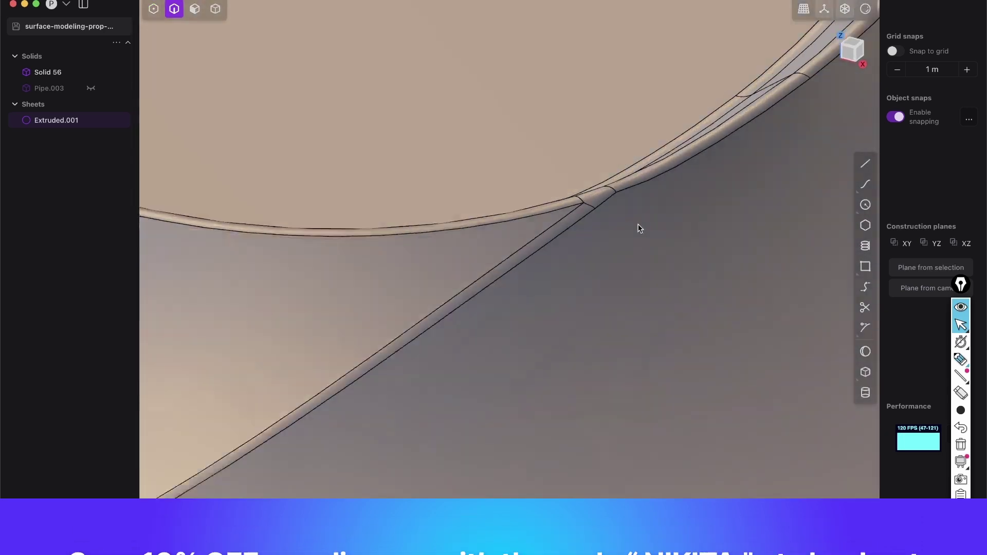
{"action": "middle_click_drag", "start_coordinate": [640, 228], "coordinate": [679, 242]}
{"action": "scroll", "coordinate": [679, 242], "scroll_direction": "down", "scroll_amount": 3}
{"action": "middle_click_drag", "start_coordinate": [560, 159], "coordinate": [619, 219], "text": "shift"}
{"action": "scroll", "coordinate": [626, 221], "scroll_direction": "down", "scroll_amount": 5}
{"action": "scroll", "coordinate": [505, 173], "scroll_direction": "up", "scroll_amount": 4}
{"action": "scroll", "coordinate": [505, 173], "scroll_direction": "up", "scroll_amount": 4}
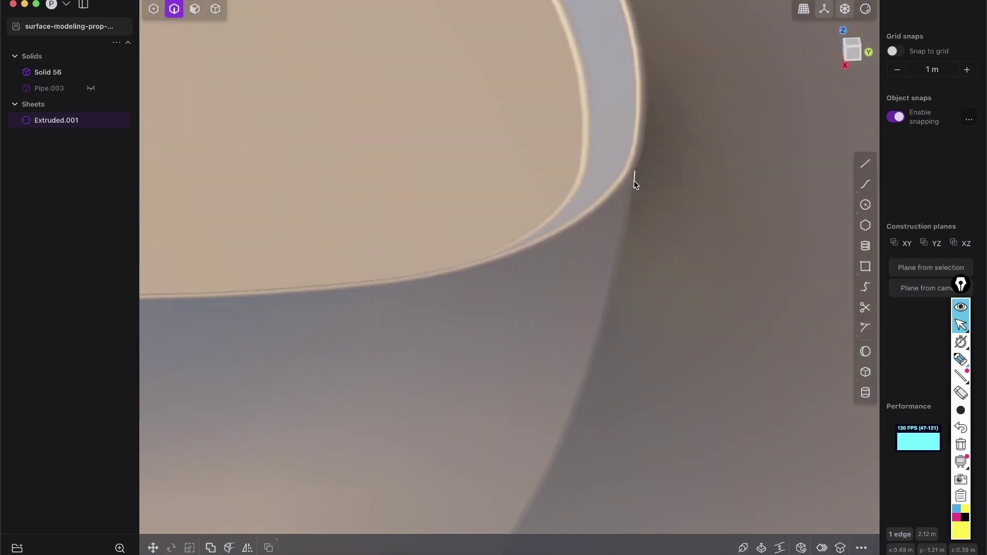
{"action": "scroll", "coordinate": [632, 183], "scroll_direction": "down", "scroll_amount": 8}
{"action": "middle_click_drag", "start_coordinate": [463, 302], "coordinate": [612, 250]}
{"action": "scroll", "coordinate": [609, 216], "scroll_direction": "down", "scroll_amount": 5}
{"action": "middle_click_drag", "start_coordinate": [609, 155], "coordinate": [694, 276]}
{"action": "left_click", "coordinate": [740, 168]}
{"action": "middle_click_drag", "start_coordinate": [584, 224], "coordinate": [610, 252]}
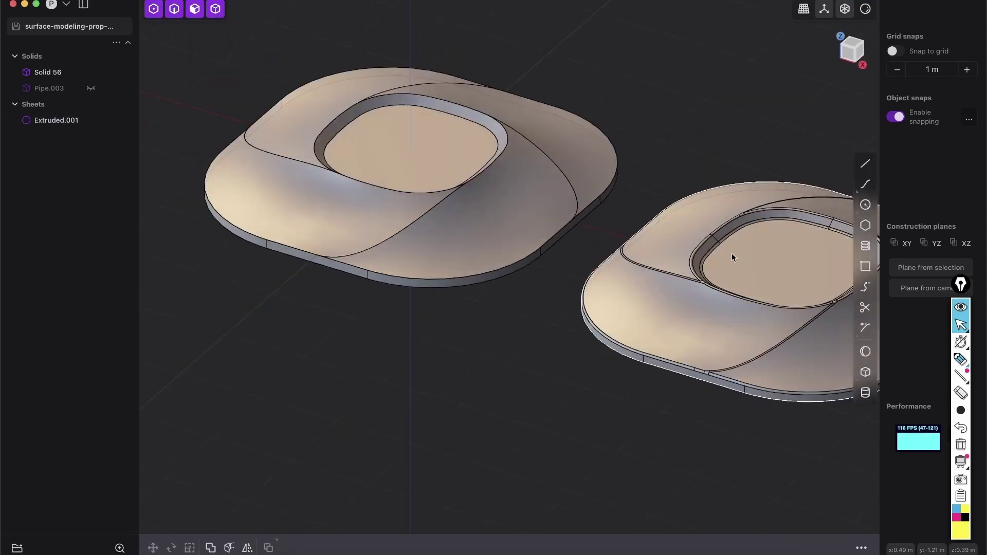
Step: Hide the finished filleted copy and turn off the viewport overlays
{"action": "left_click", "coordinate": [724, 232]}
{"action": "key", "text": "h"}
{"action": "middle_click_drag", "start_coordinate": [644, 179], "coordinate": [573, 192]}
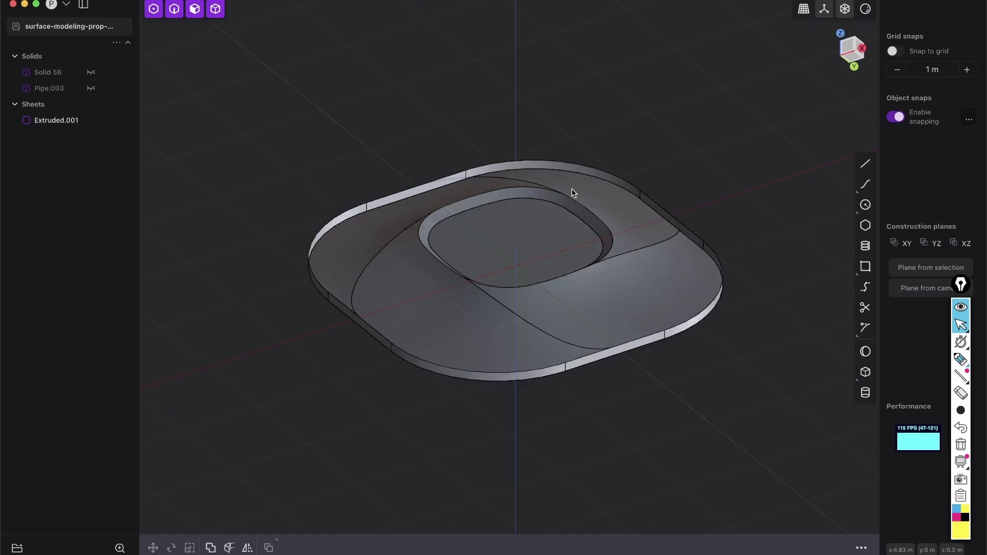
{"action": "scroll", "coordinate": [649, 165], "scroll_direction": "up", "scroll_amount": 5}
{"action": "key", "text": "3"}
{"action": "middle_click_drag", "start_coordinate": [578, 253], "coordinate": [787, 293]}
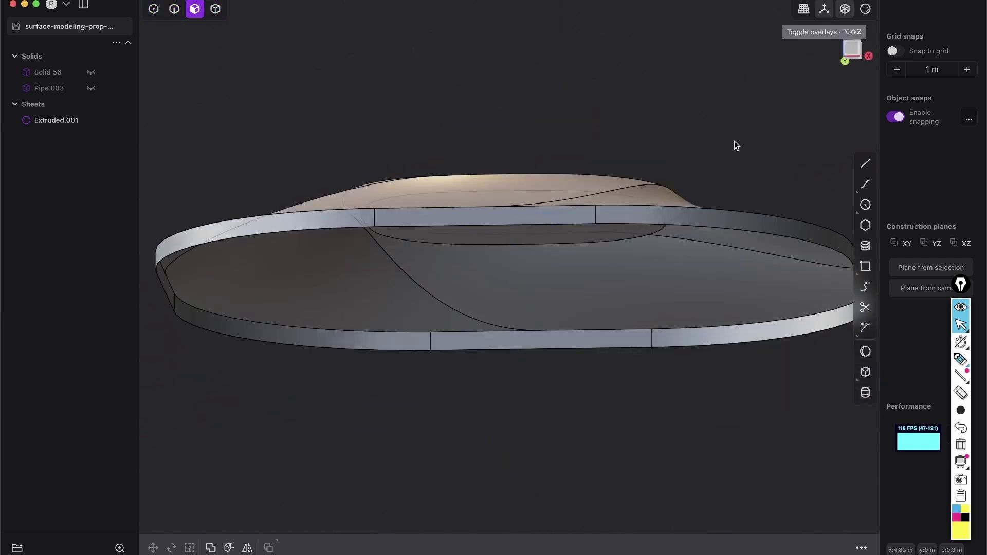
{"action": "middle_click_drag", "start_coordinate": [734, 145], "coordinate": [547, 306]}
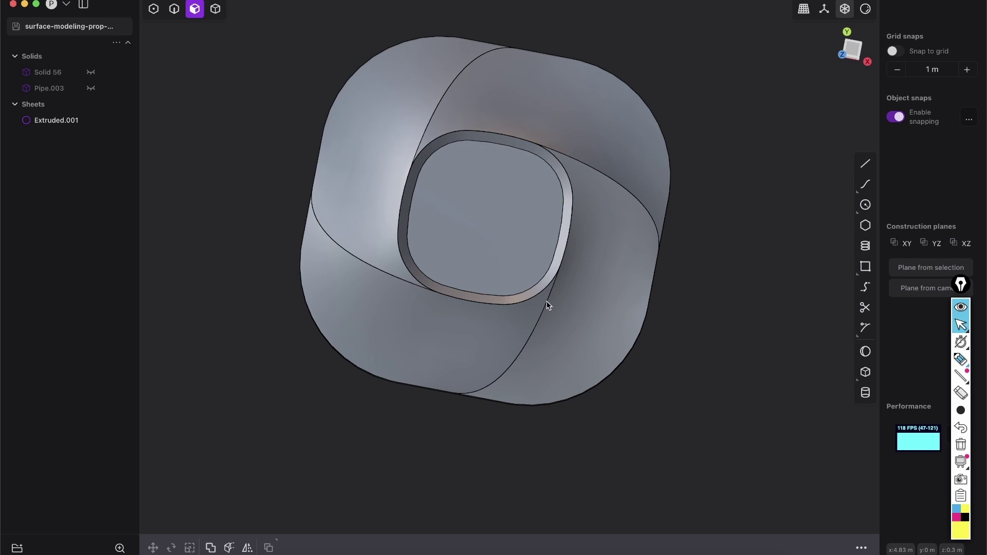
Step: Draw an L-shaped polyline in the top view from outside the +X side through the origin and out past the -Y side
{"action": "left_click", "coordinate": [856, 50]}
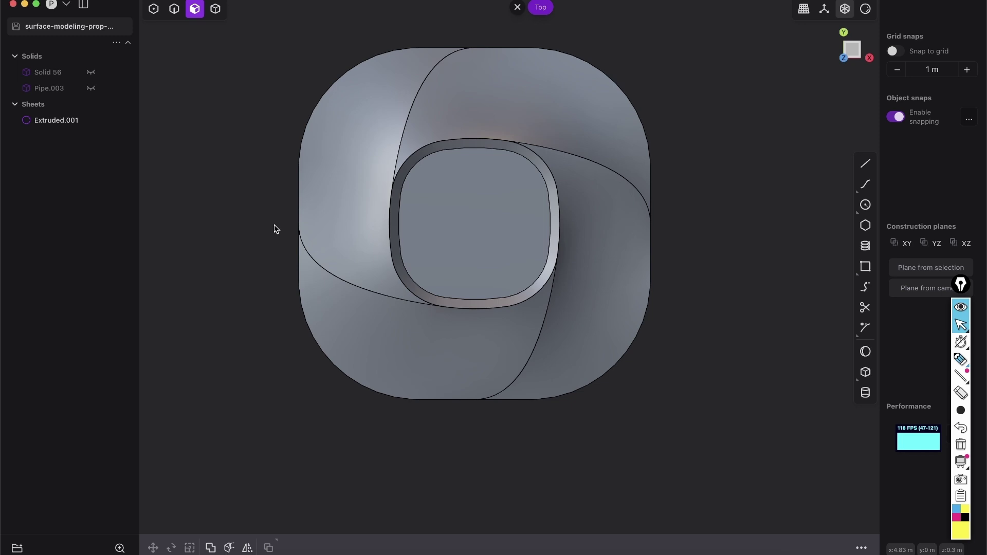
{"action": "middle_click_drag", "start_coordinate": [637, 288], "coordinate": [592, 271], "text": "shift"}
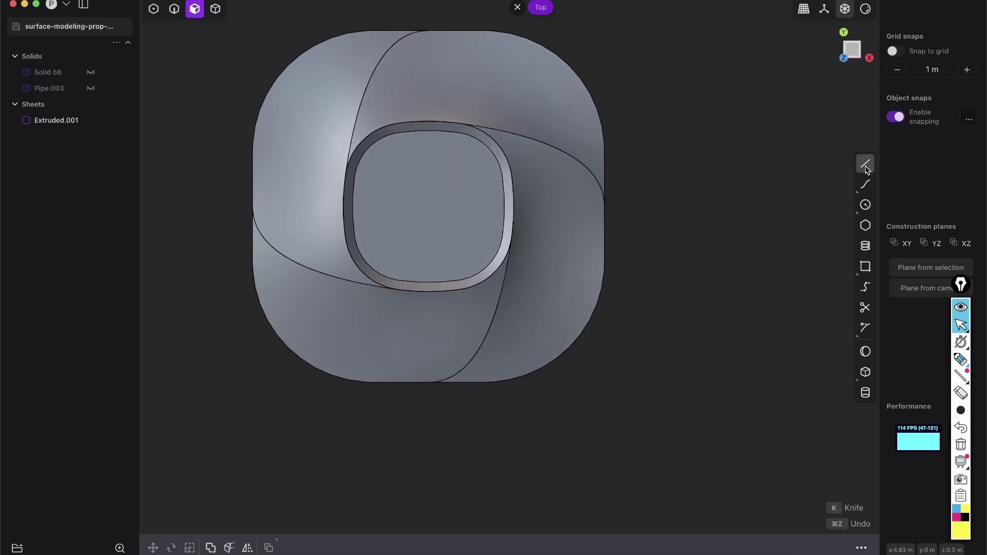
{"action": "left_click", "coordinate": [658, 206]}
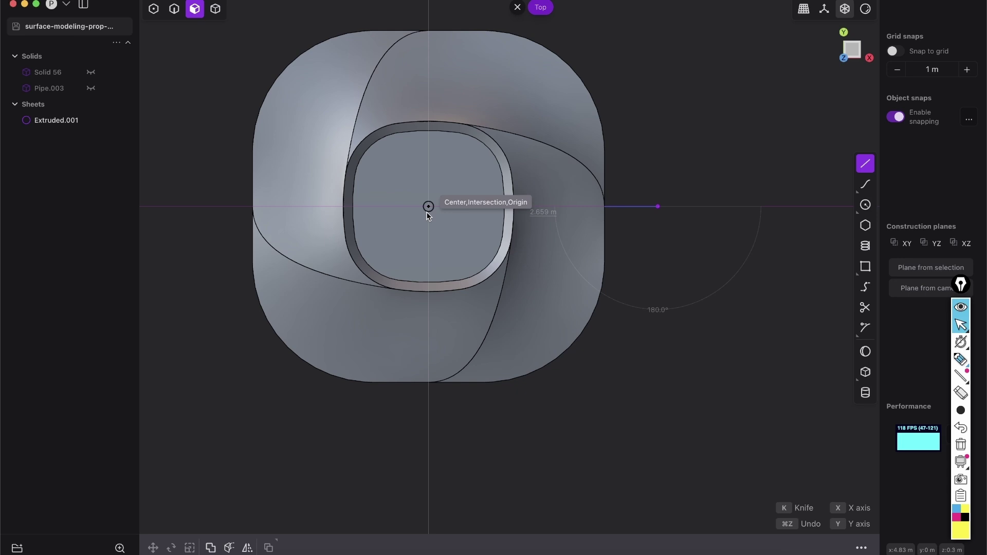
{"action": "right_click", "coordinate": [483, 366]}
Step: Cut the sheet with the L-shaped polyline to separate one quarter from the rest
{"action": "key", "text": "c"}
{"action": "left_click", "coordinate": [586, 309]}
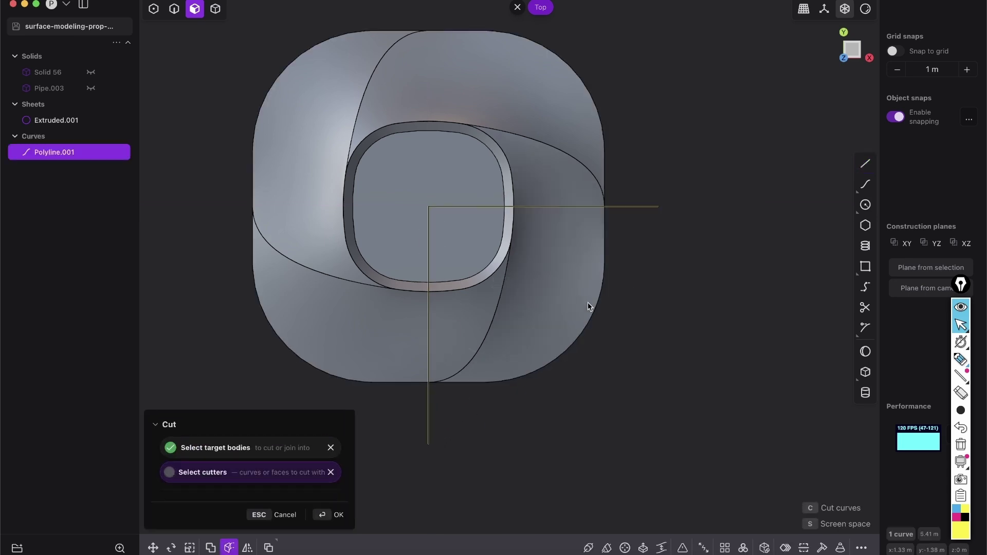
{"action": "right_click", "coordinate": [632, 295]}
{"action": "left_click", "coordinate": [659, 240]}
{"action": "key", "text": "c"}
Step: Delete the three-quarter piece of the sheet and the cutting polyline, keeping only one quarter
{"action": "left_click", "coordinate": [573, 158]}
{"action": "key", "text": "x"}
{"action": "key", "text": "2"}
{"action": "left_click", "coordinate": [639, 207]}
{"action": "key", "text": "x"}
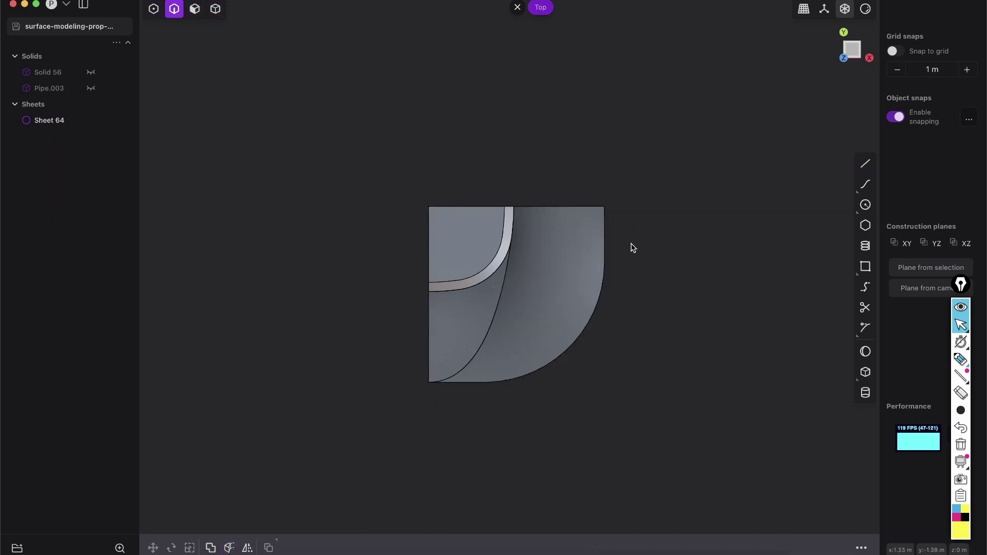
{"action": "middle_click_drag", "start_coordinate": [630, 243], "coordinate": [488, 217]}
{"action": "scroll", "coordinate": [477, 378], "scroll_direction": "up", "scroll_amount": 10}
{"action": "middle_click_drag", "start_coordinate": [477, 383], "coordinate": [390, 293]}
{"action": "scroll", "coordinate": [529, 275], "scroll_direction": "down", "scroll_amount": 3}
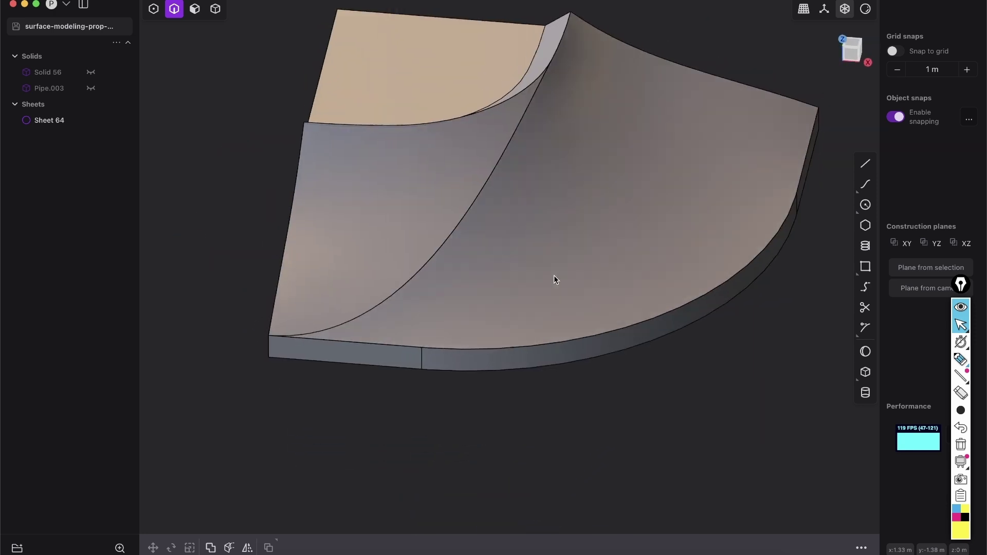
{"action": "middle_click_drag", "start_coordinate": [556, 277], "coordinate": [471, 396]}
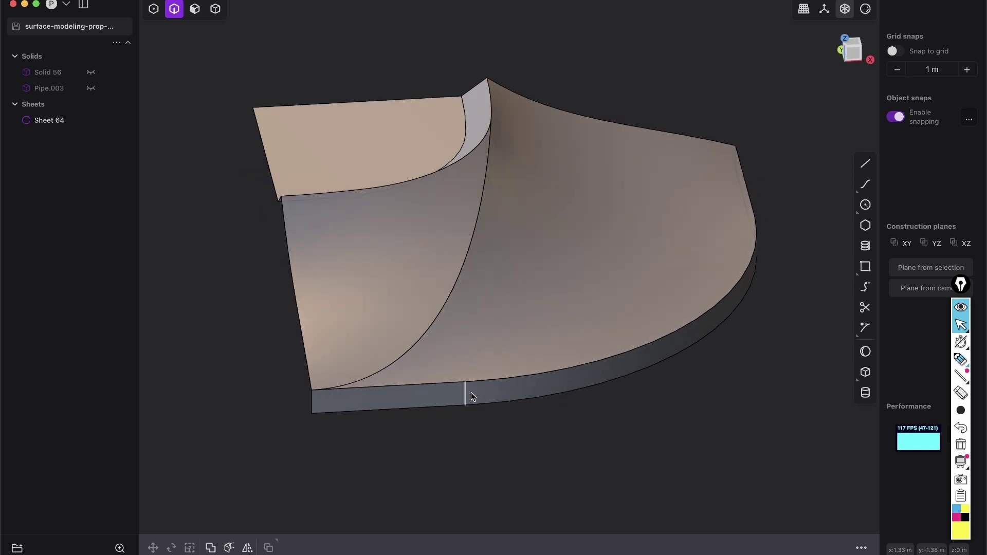
{"action": "left_click", "coordinate": [439, 387]}
{"action": "key", "text": "f"}
{"action": "left_click", "coordinate": [740, 157]}
{"action": "middle_click_drag", "start_coordinate": [740, 157], "coordinate": [548, 238]}
{"action": "left_click", "coordinate": [548, 237]}
{"action": "middle_click_drag", "start_coordinate": [552, 154], "coordinate": [625, 180]}
{"action": "left_click", "coordinate": [601, 107], "text": "shift"}
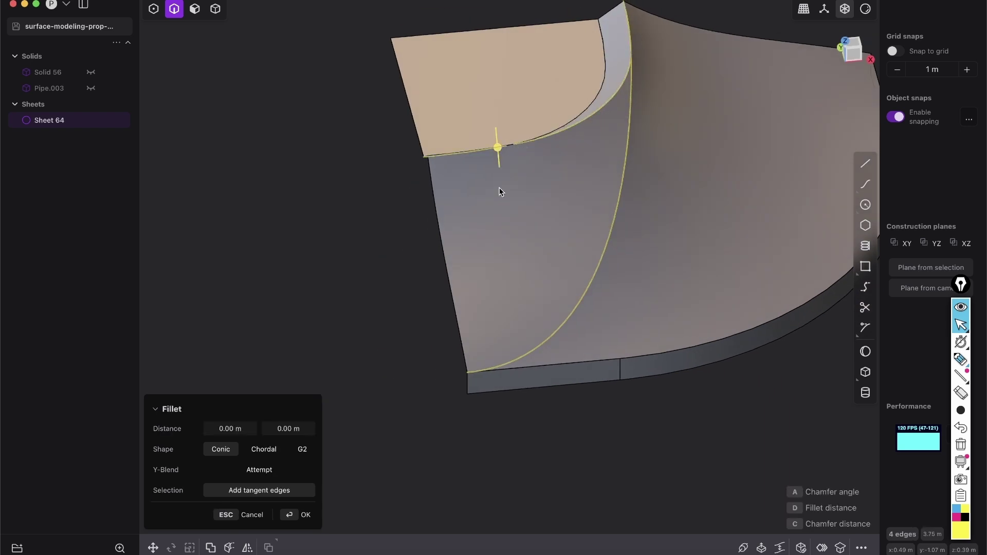
{"action": "middle_click_drag", "start_coordinate": [502, 191], "coordinate": [432, 264]}
{"action": "key", "text": "Escape"}
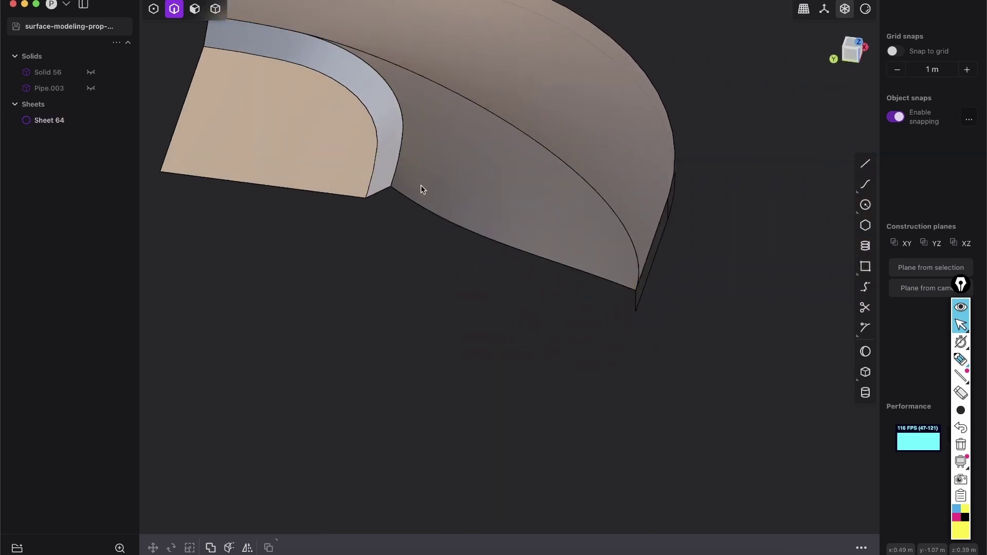
Step: Duplicate the connected upper edges of the quarter's outer rim in place as a separate curve
{"action": "middle_click_drag", "start_coordinate": [564, 319], "coordinate": [465, 45]}
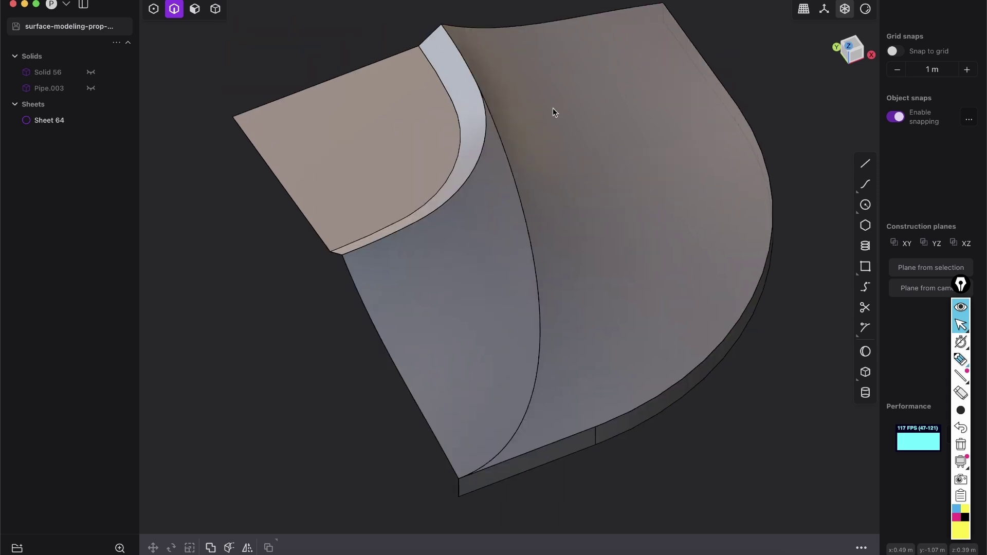
{"action": "middle_click_drag", "start_coordinate": [444, 292], "coordinate": [551, 359]}
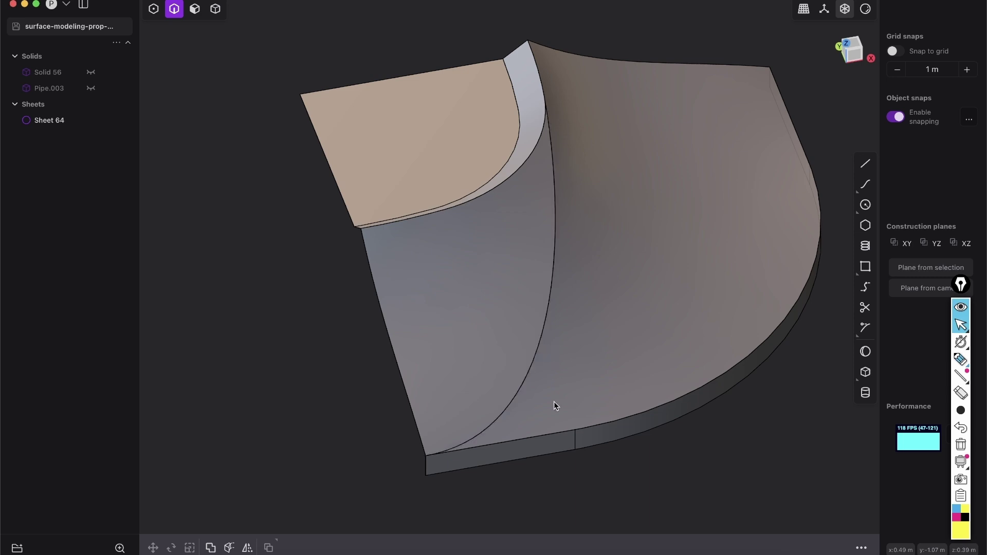
{"action": "middle_click_drag", "start_coordinate": [570, 357], "coordinate": [497, 378], "text": "shift"}
{"action": "left_click", "coordinate": [427, 415]}
{"action": "left_click", "coordinate": [562, 417]}
{"action": "middle_click_drag", "start_coordinate": [684, 324], "coordinate": [545, 325], "text": "shift"}
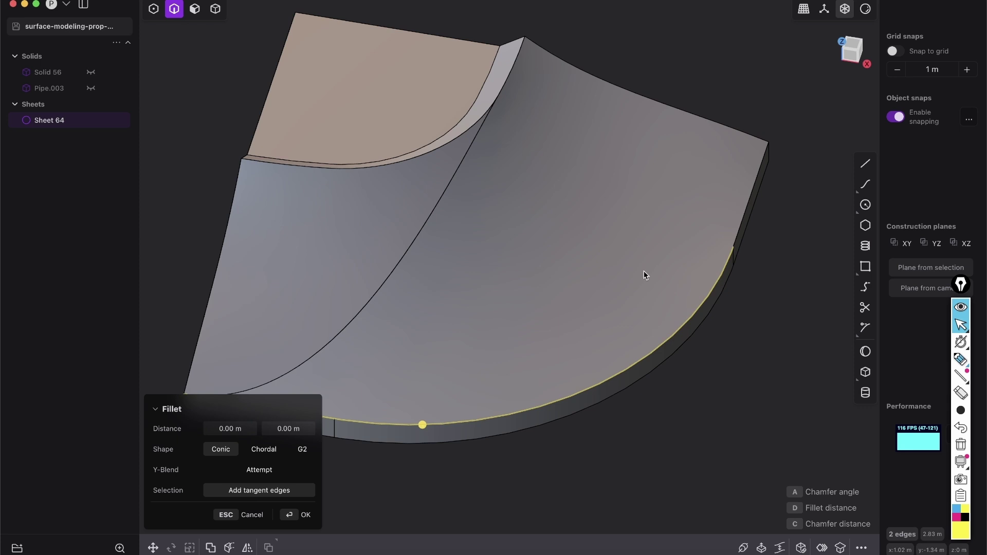
{"action": "middle_click_drag", "start_coordinate": [644, 271], "coordinate": [605, 252]}
{"action": "left_click", "coordinate": [756, 225], "text": "shift"}
{"action": "middle_click_drag", "start_coordinate": [558, 282], "coordinate": [603, 279], "text": "shift"}
{"action": "key", "text": "shift+d"}
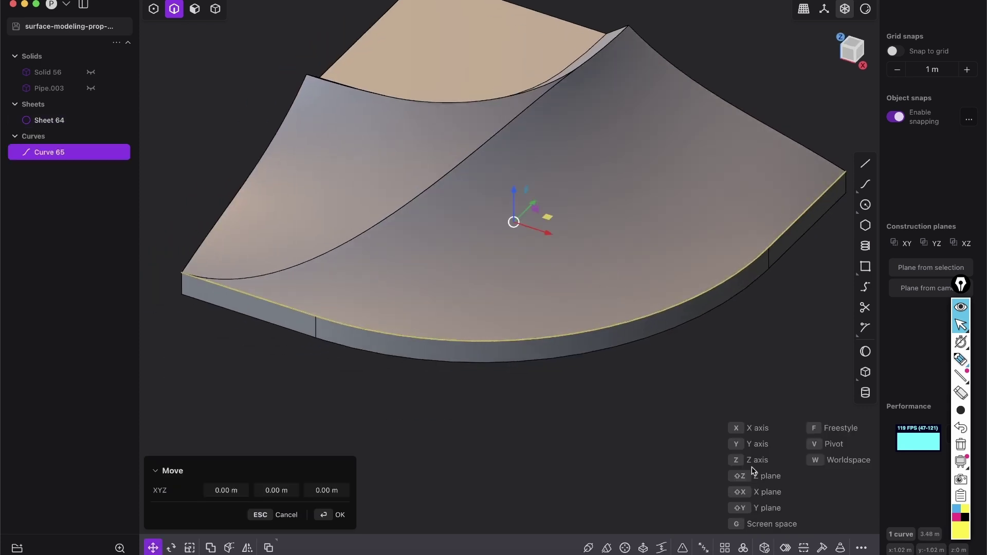
Step: Rebuild the duplicated rim curve by number of points, with 22 points
{"action": "left_click", "coordinate": [823, 549]}
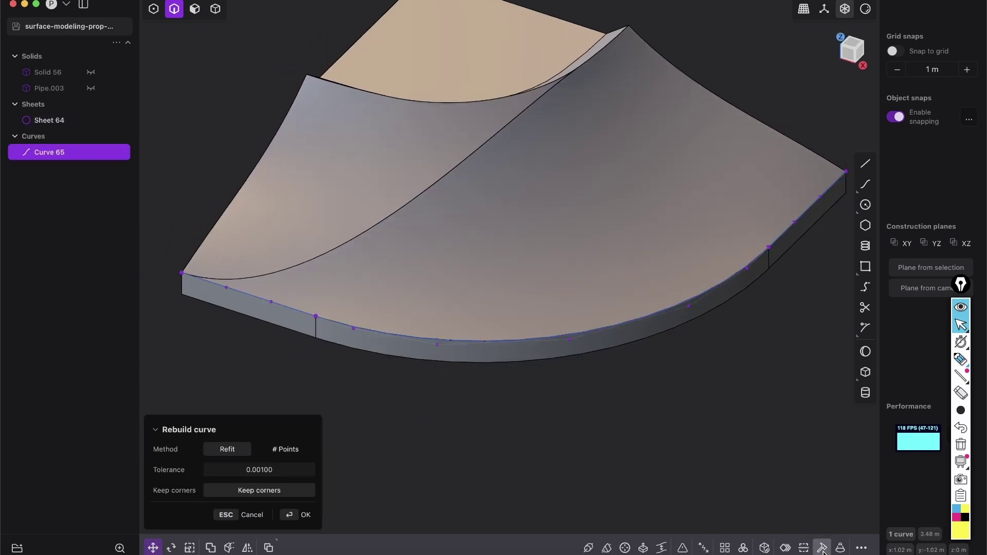
{"action": "left_click", "coordinate": [285, 449]}
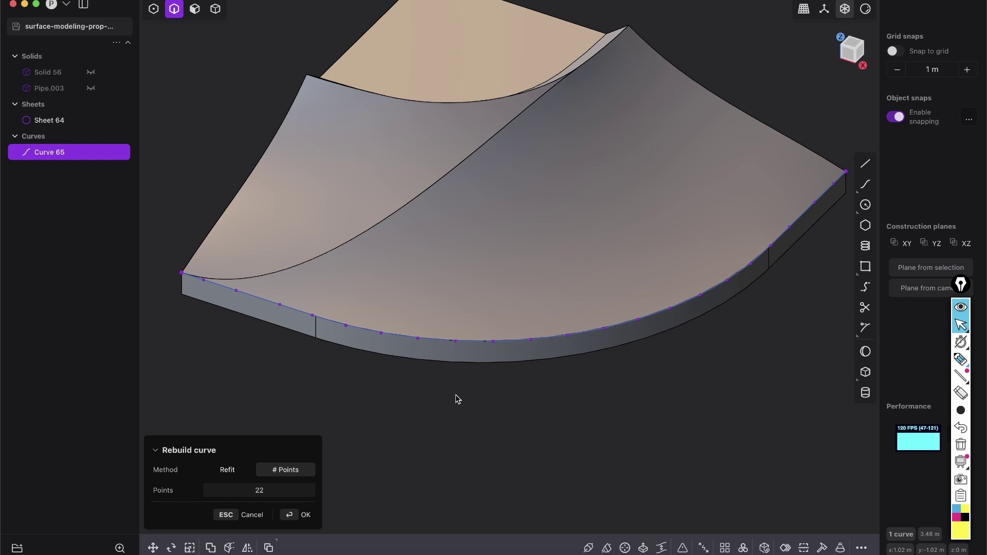
{"action": "left_click", "coordinate": [306, 515]}
Step: Create a pipe along the rebuilt rim curve with a section size of 0.02 m
{"action": "key", "text": "p"}
{"action": "left_click_drag", "start_coordinate": [261, 451], "coordinate": [305, 453]}
{"action": "middle_click_drag", "start_coordinate": [374, 413], "coordinate": [446, 355]}
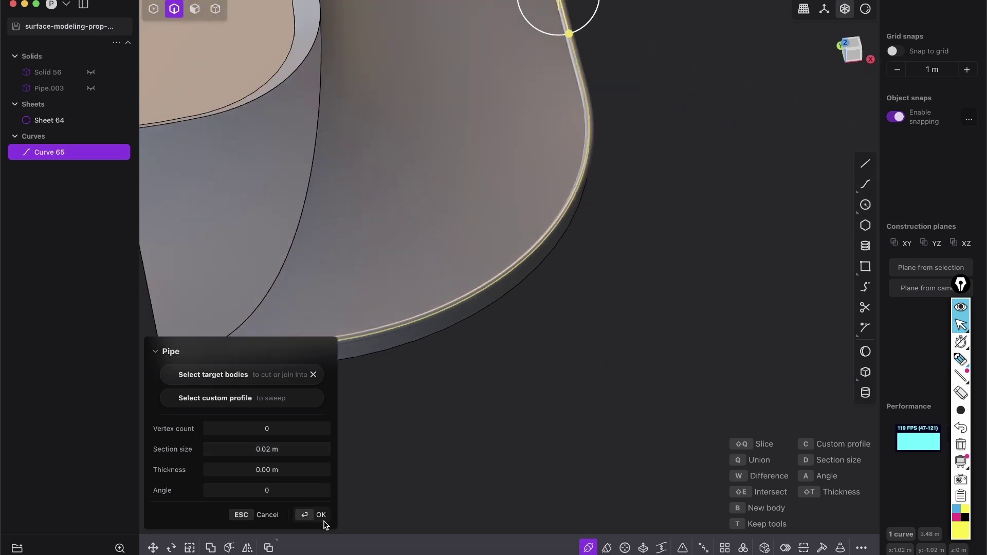
{"action": "left_click", "coordinate": [323, 520]}
Step: Delete the rim curve that the pipe was built on
{"action": "middle_click_drag", "start_coordinate": [337, 406], "coordinate": [529, 398], "text": "shift"}
{"action": "scroll", "coordinate": [371, 354], "scroll_direction": "up", "scroll_amount": 5}
{"action": "middle_click_drag", "start_coordinate": [371, 355], "coordinate": [411, 329]}
{"action": "scroll", "coordinate": [354, 332], "scroll_direction": "up", "scroll_amount": 3}
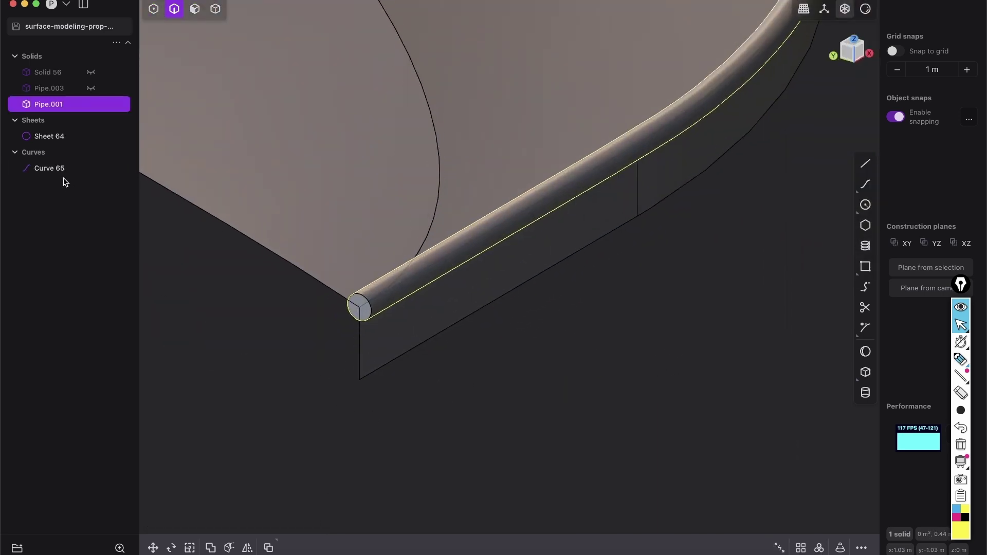
{"action": "left_click", "coordinate": [61, 170]}
{"action": "key", "text": "Delete"}
Step: Offset the pipe's end face outward past the sheet's cut edge near the crease's outer end
{"action": "scroll", "coordinate": [359, 319], "scroll_direction": "up", "scroll_amount": 3}
{"action": "key", "text": "3"}
{"action": "left_click", "coordinate": [362, 303]}
{"action": "left_click_drag", "start_coordinate": [340, 319], "coordinate": [312, 337]}
{"action": "key", "text": "Escape"}
Step: Offset the end face at the pipe's opposite end outward past the sheet's other cut edge
{"action": "scroll", "coordinate": [379, 304], "scroll_direction": "down", "scroll_amount": 10}
{"action": "middle_click_drag", "start_coordinate": [379, 141], "coordinate": [430, 283], "text": "shift"}
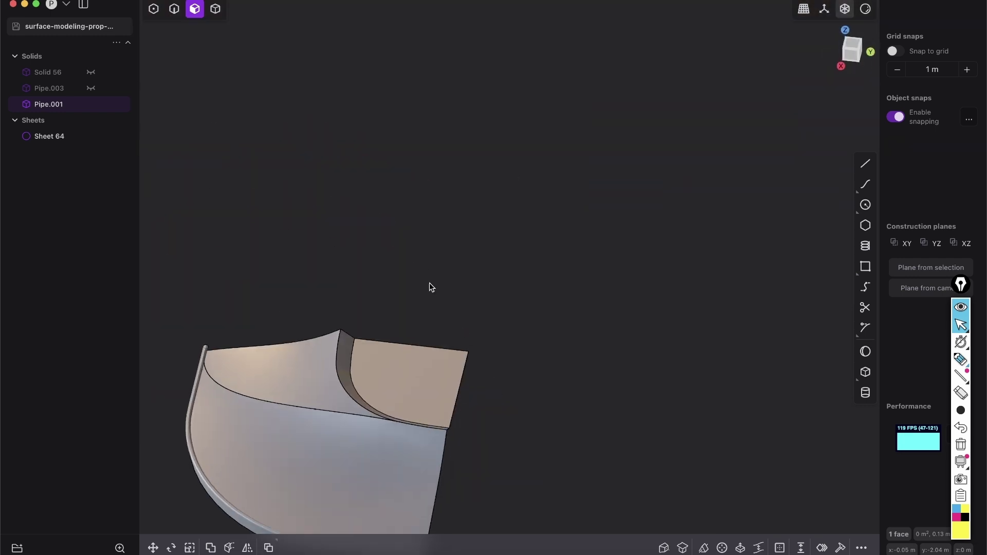
{"action": "scroll", "coordinate": [308, 409], "scroll_direction": "up", "scroll_amount": 5}
{"action": "middle_click_drag", "start_coordinate": [384, 529], "coordinate": [423, 54], "text": "shift"}
{"action": "middle_click_drag", "start_coordinate": [455, 325], "coordinate": [476, 379]}
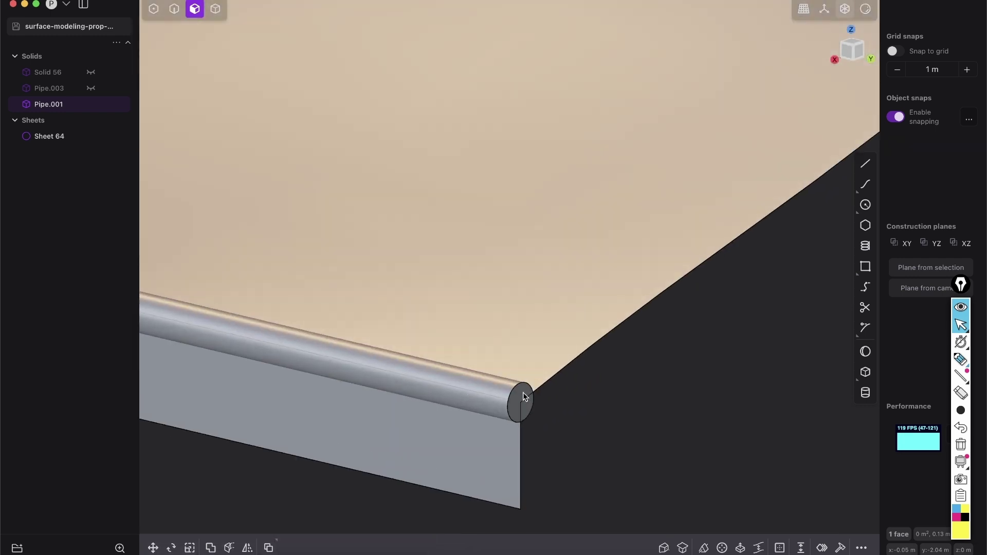
{"action": "key", "text": "o"}
{"action": "key", "text": "Escape"}
{"action": "scroll", "coordinate": [589, 390], "scroll_direction": "down", "scroll_amount": 10}
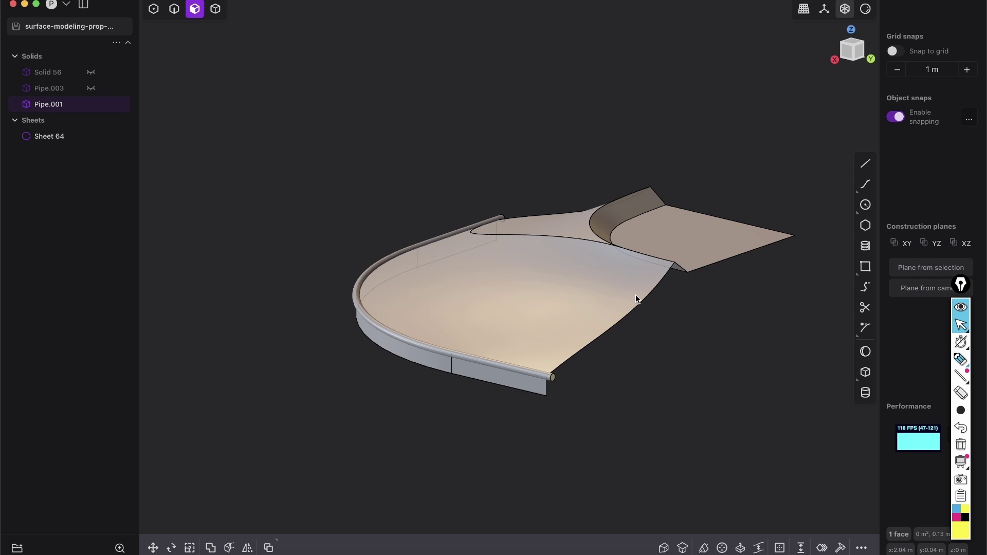
Step: Subtract the pipe from the quarter sheet with a Boolean difference to open a gap along the outer rim
{"action": "middle_click_drag", "start_coordinate": [556, 325], "coordinate": [305, 152]}
{"action": "key", "text": "4"}
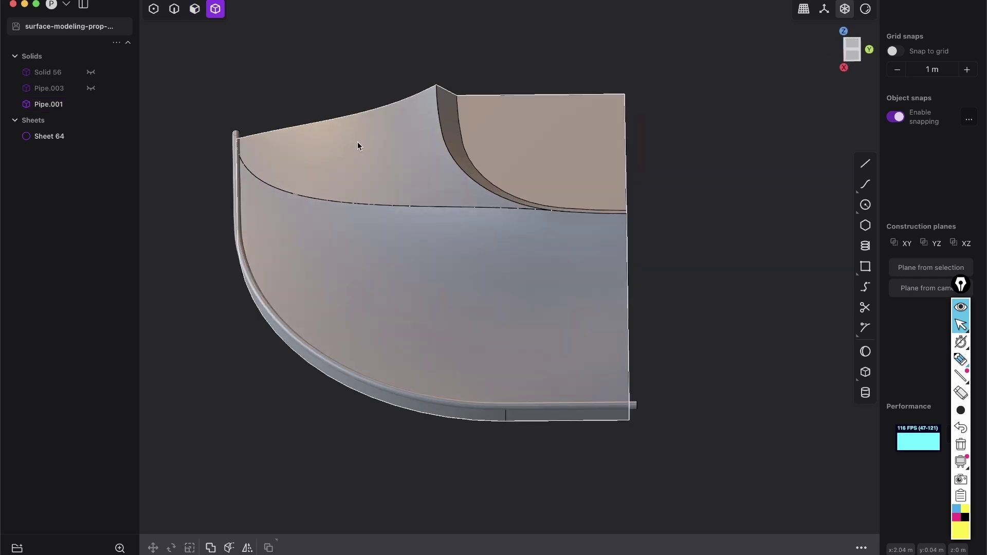
{"action": "left_click", "coordinate": [357, 142]}
{"action": "scroll", "coordinate": [591, 391], "scroll_direction": "up", "scroll_amount": 5}
{"action": "left_click", "coordinate": [594, 400], "text": "shift"}
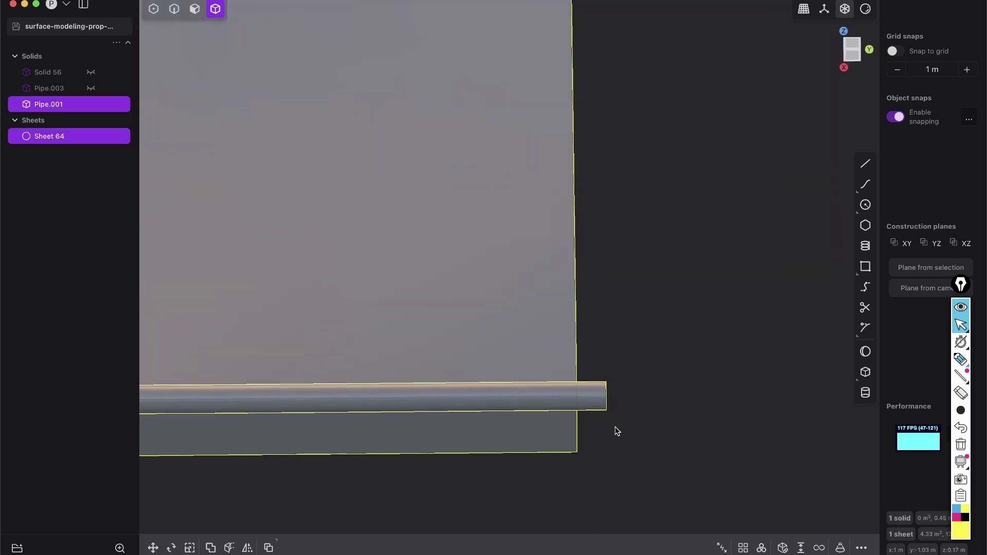
{"action": "key", "text": "q"}
{"action": "middle_click_drag", "start_coordinate": [516, 384], "coordinate": [366, 340]}
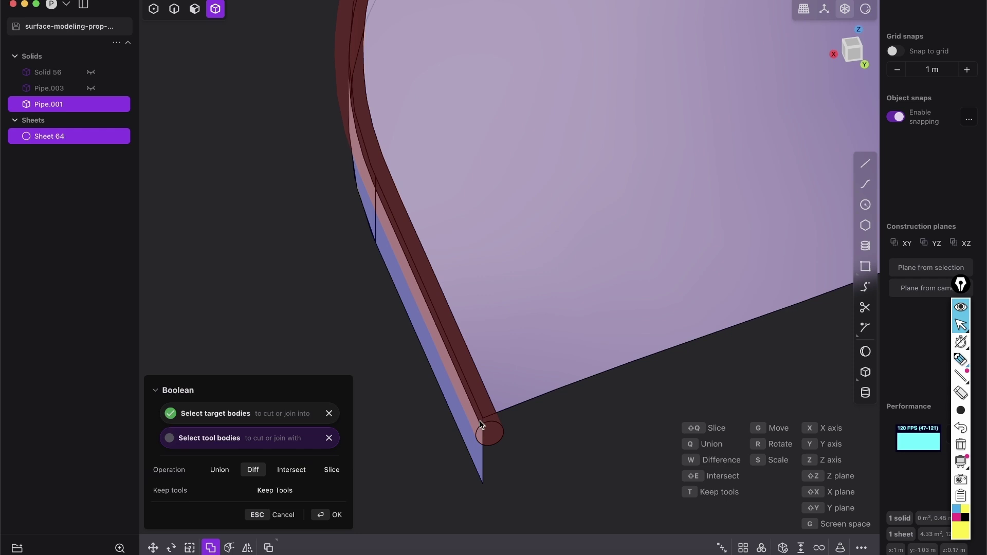
{"action": "key", "text": "Return"}
Step: Duplicate the three connected edges along the sheet's inner rim as a curve and rebuild it with 10 points
{"action": "middle_click_drag", "start_coordinate": [452, 357], "coordinate": [813, 184]}
{"action": "scroll", "coordinate": [382, 261], "scroll_direction": "up", "scroll_amount": 5}
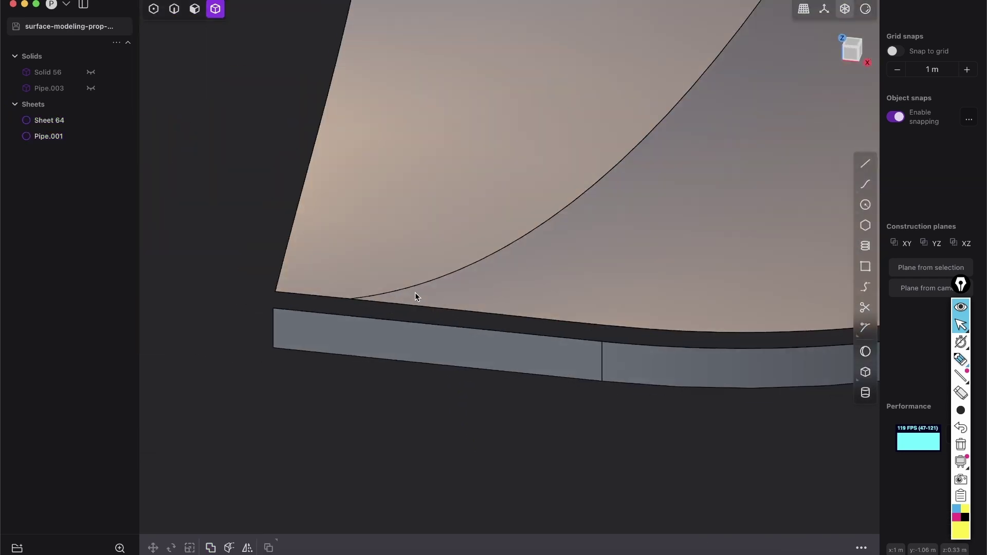
{"action": "middle_click_drag", "start_coordinate": [415, 292], "coordinate": [482, 298]}
{"action": "key", "text": "2"}
{"action": "left_click", "coordinate": [507, 222]}
{"action": "key", "text": "b"}
{"action": "middle_click_drag", "start_coordinate": [507, 222], "coordinate": [390, 300]}
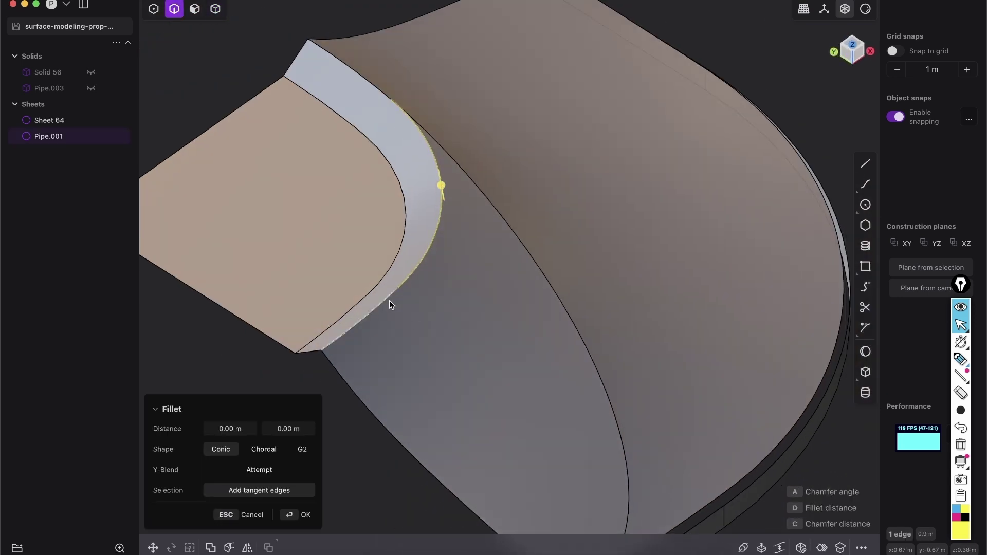
{"action": "middle_click_drag", "start_coordinate": [371, 88], "coordinate": [454, 200]}
{"action": "key", "text": "Escape"}
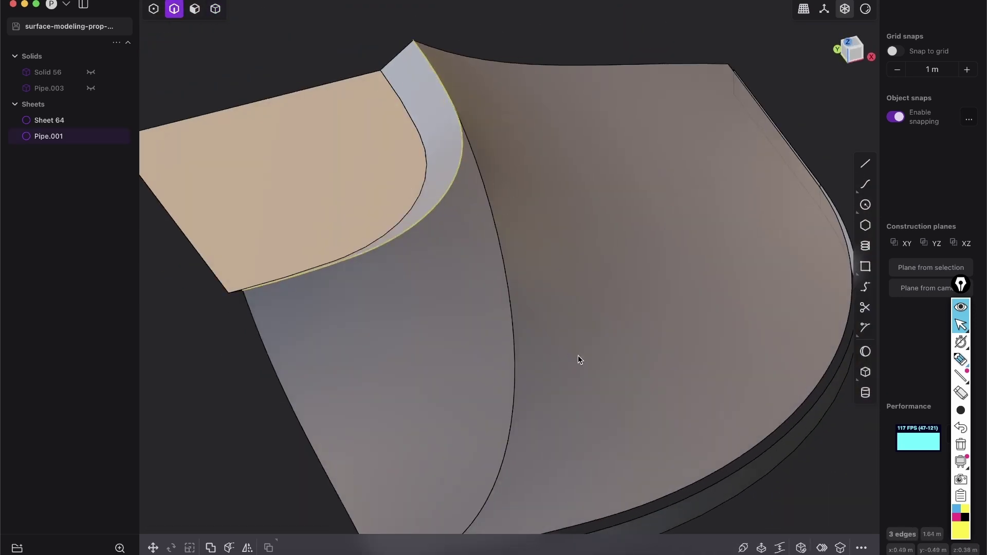
{"action": "key", "text": "shift+d"}
{"action": "left_click", "coordinate": [822, 549]}
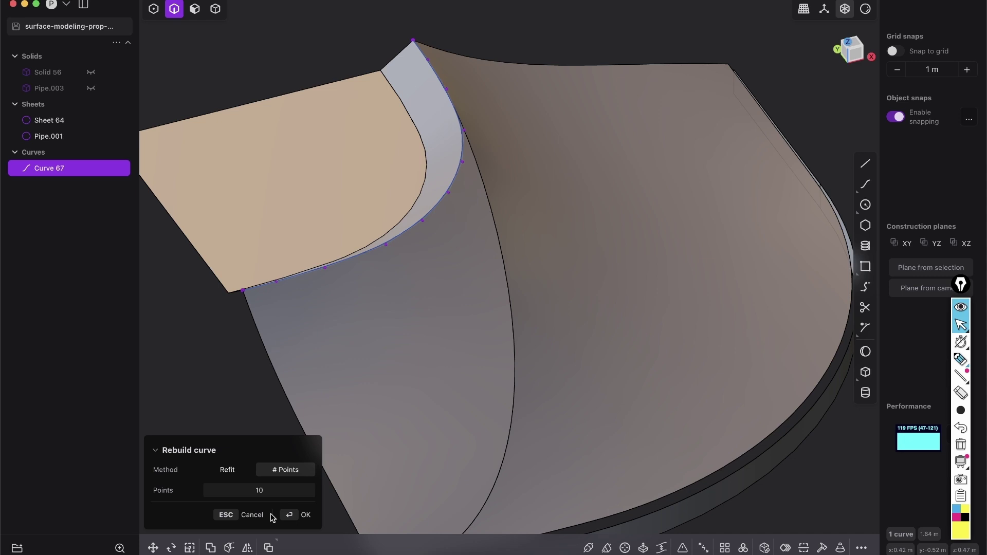
{"action": "key", "text": "Return"}
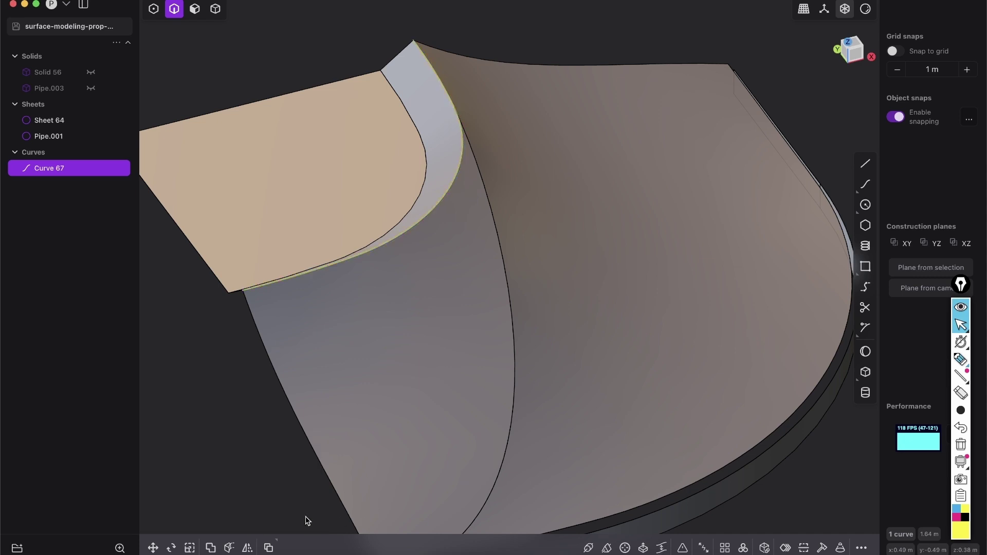
Step: Build a pipe with a 0.02 m section size along the rebuilt inner rim curve and delete that curve
{"action": "key", "text": "p"}
{"action": "left_click_drag", "start_coordinate": [308, 449], "coordinate": [339, 438]}
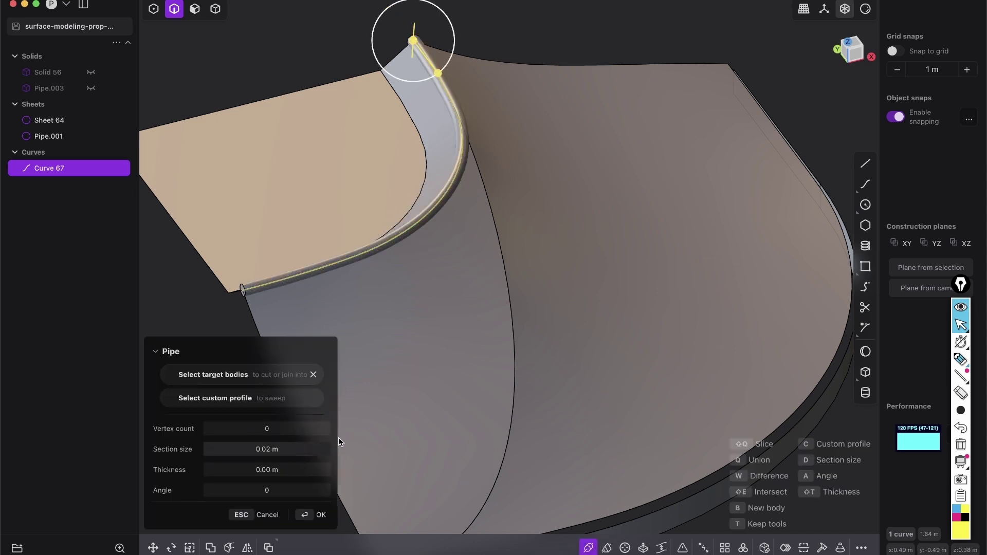
{"action": "left_click", "coordinate": [321, 516]}
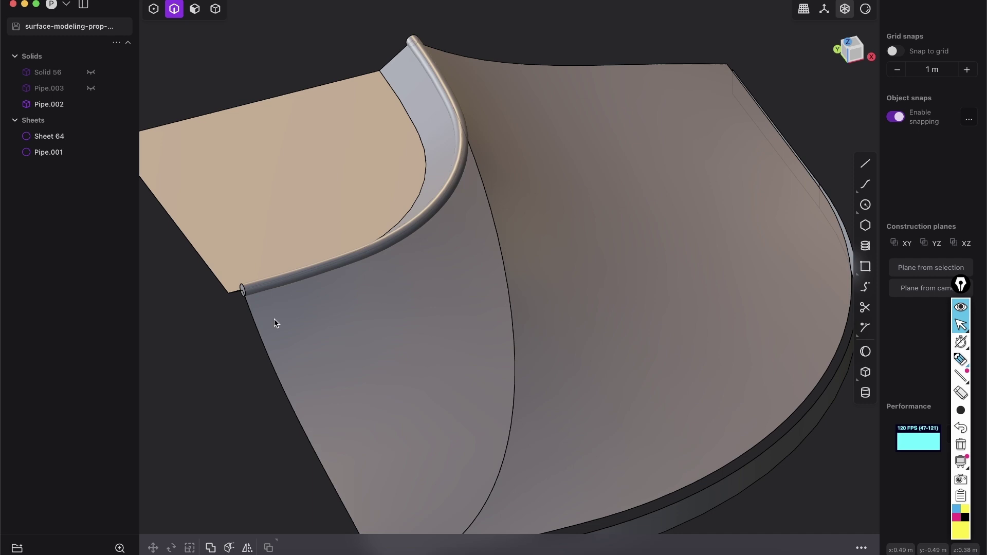
Step: Offset both end faces of the inner rim pipe outward past the sheet's cut edges
{"action": "scroll", "coordinate": [274, 324], "scroll_direction": "up", "scroll_amount": 5}
{"action": "middle_click_drag", "start_coordinate": [203, 396], "coordinate": [387, 327], "text": "shift"}
{"action": "key", "text": "3"}
{"action": "left_click", "coordinate": [366, 252]}
{"action": "scroll", "coordinate": [345, 149], "scroll_direction": "down", "scroll_amount": 4}
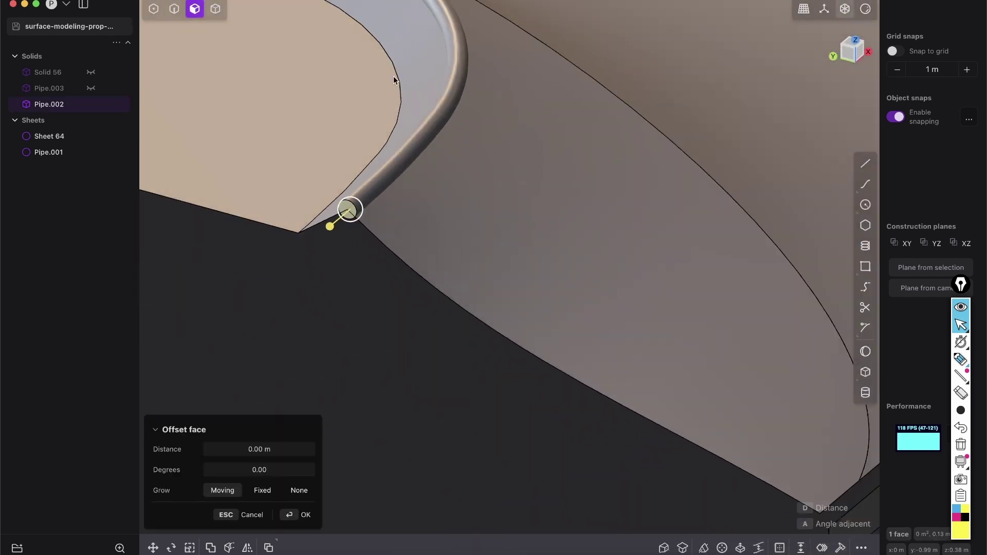
{"action": "middle_click_drag", "start_coordinate": [394, 77], "coordinate": [515, 144], "text": "shift"}
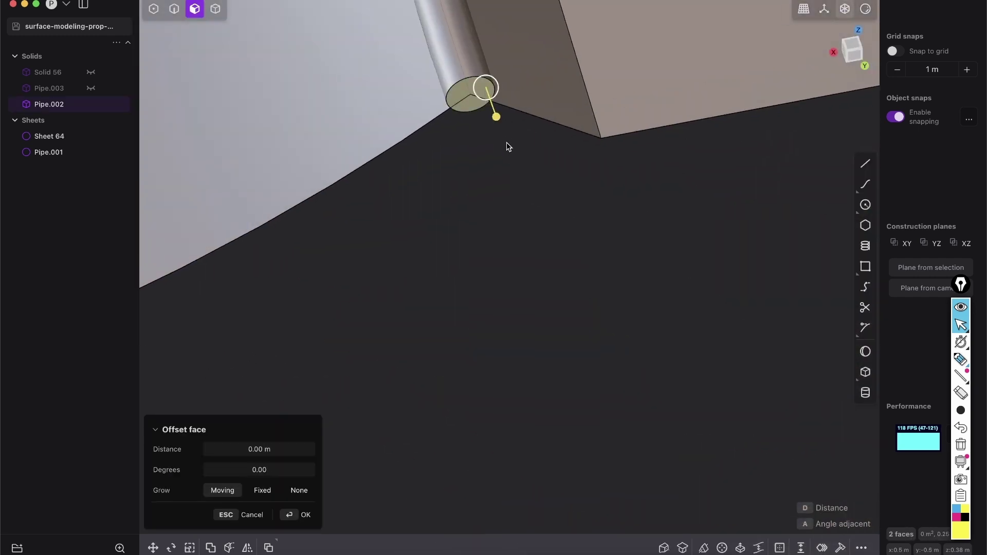
{"action": "left_click_drag", "start_coordinate": [501, 118], "coordinate": [516, 143]}
{"action": "key", "text": "Return"}
Step: Subtract the inner rim pipe from the main sheet with a Boolean difference to open a gap
{"action": "scroll", "coordinate": [516, 147], "scroll_direction": "down", "scroll_amount": 5}
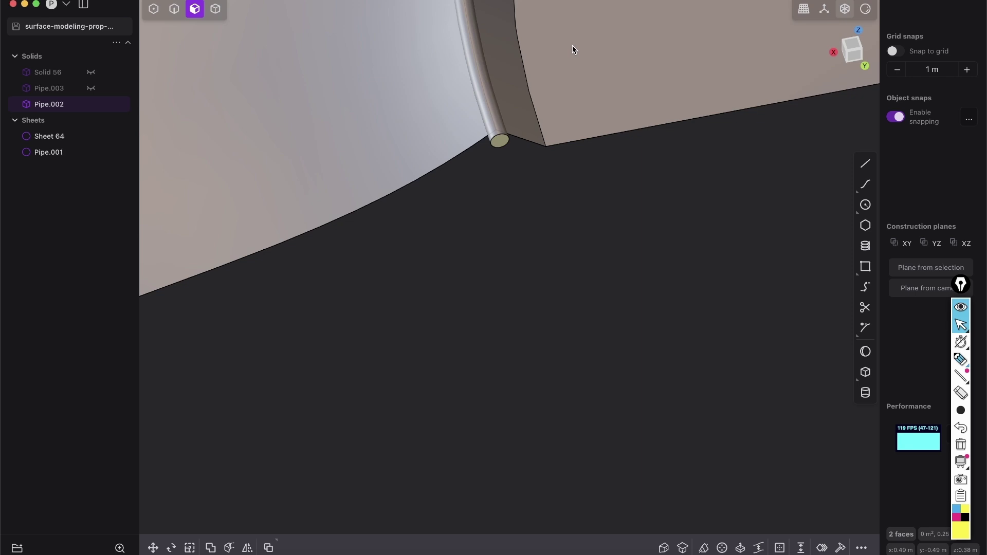
{"action": "scroll", "coordinate": [514, 128], "scroll_direction": "down", "scroll_amount": 5}
{"action": "scroll", "coordinate": [591, 127], "scroll_direction": "up", "scroll_amount": 2}
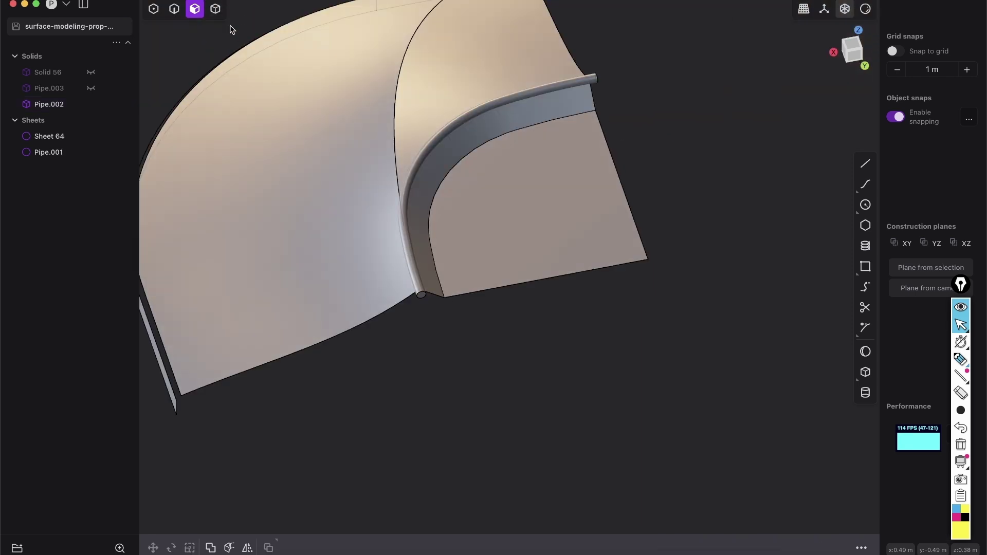
{"action": "left_click", "coordinate": [216, 9]}
{"action": "middle_click_drag", "start_coordinate": [308, 103], "coordinate": [608, 148]}
{"action": "left_click", "coordinate": [619, 174]}
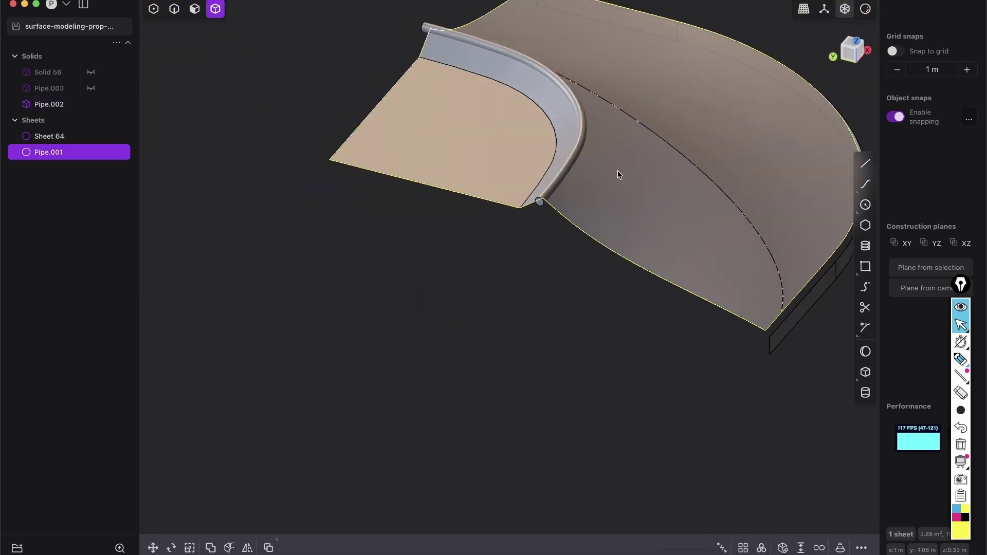
{"action": "left_click", "coordinate": [585, 146], "text": "shift"}
{"action": "key", "text": "shift+b"}
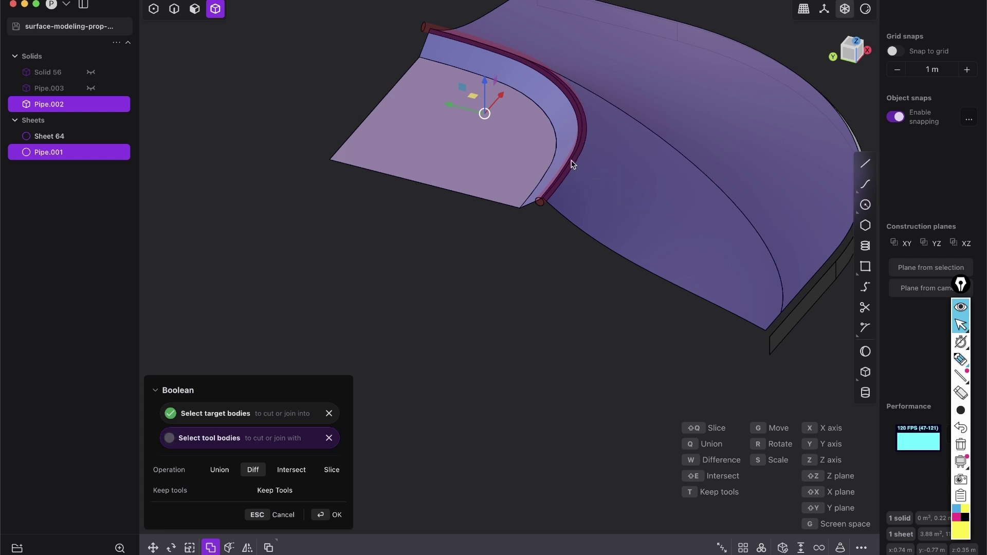
{"action": "key", "text": "Return"}
Step: Duplicate the curved crease edge between the two gaps as a separate curve
{"action": "left_click", "coordinate": [587, 286]}
{"action": "middle_click_drag", "start_coordinate": [587, 286], "coordinate": [578, 243]}
{"action": "scroll", "coordinate": [576, 268], "scroll_direction": "up", "scroll_amount": 3}
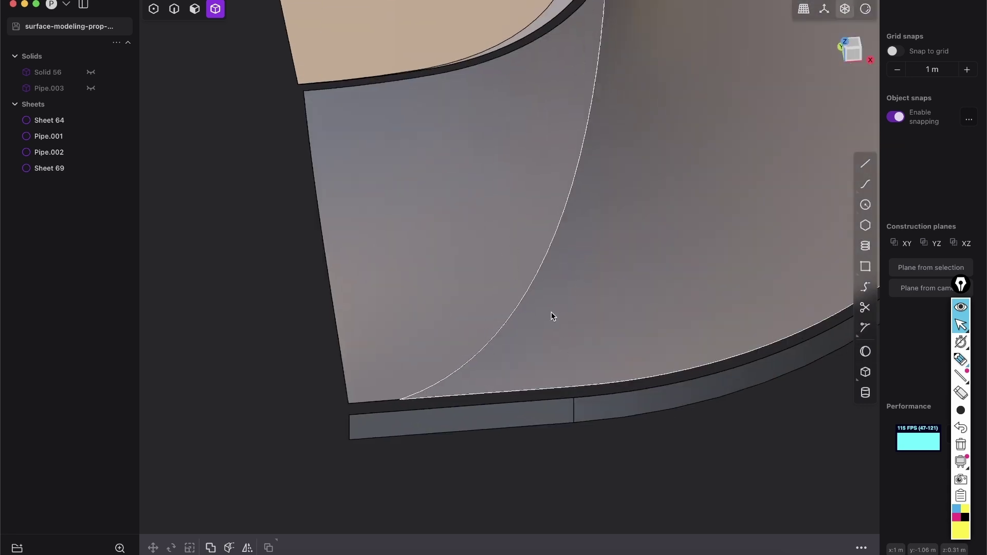
{"action": "key", "text": "2"}
{"action": "left_click", "coordinate": [482, 346]}
{"action": "key", "text": "shift+e"}
{"action": "scroll", "coordinate": [595, 189], "scroll_direction": "down", "scroll_amount": 5}
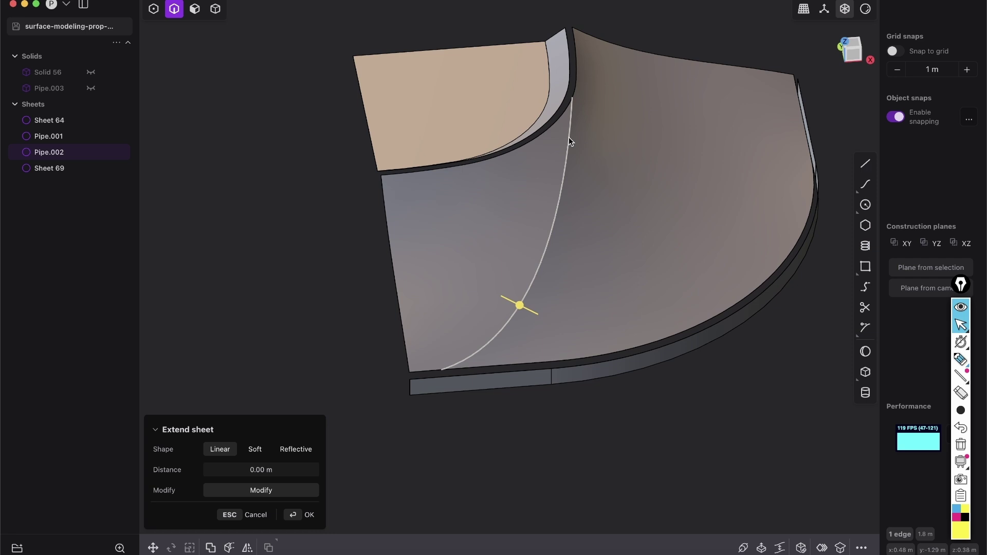
{"action": "key", "text": "shift+d"}
Step: Rebuild the duplicated crease curve by number of points, using 10 points
{"action": "scroll", "coordinate": [533, 306], "scroll_direction": "up", "scroll_amount": 4}
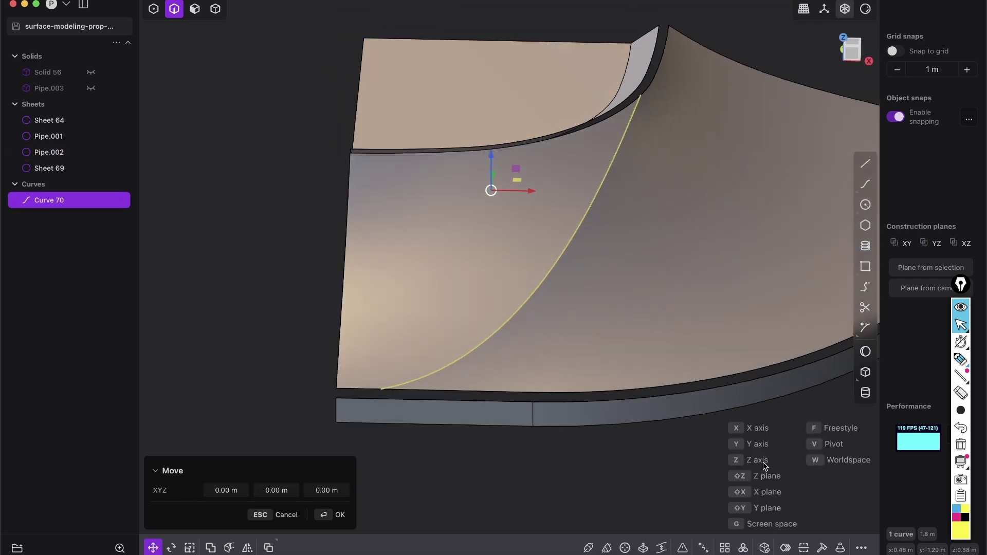
{"action": "left_click", "coordinate": [822, 549]}
{"action": "left_click", "coordinate": [300, 450]}
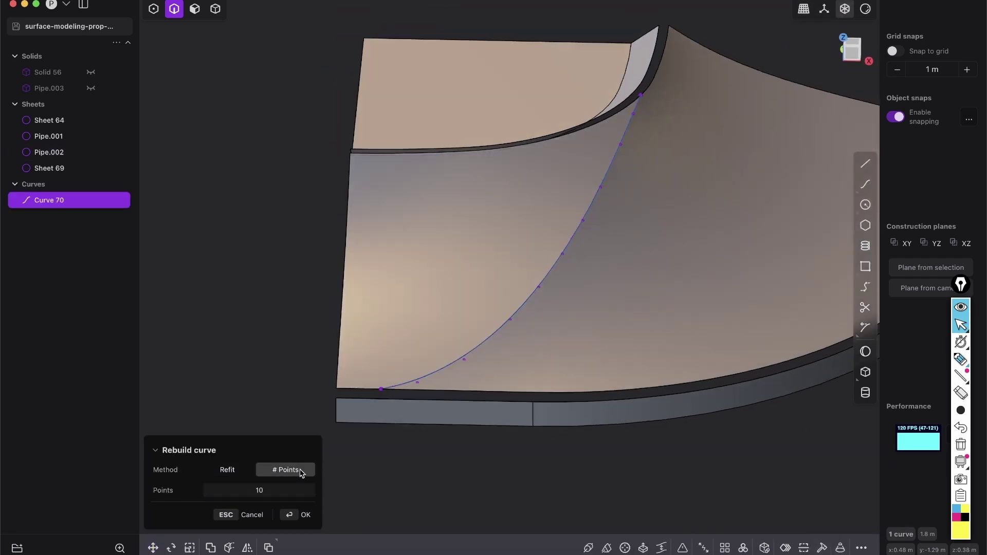
{"action": "left_click", "coordinate": [314, 517]}
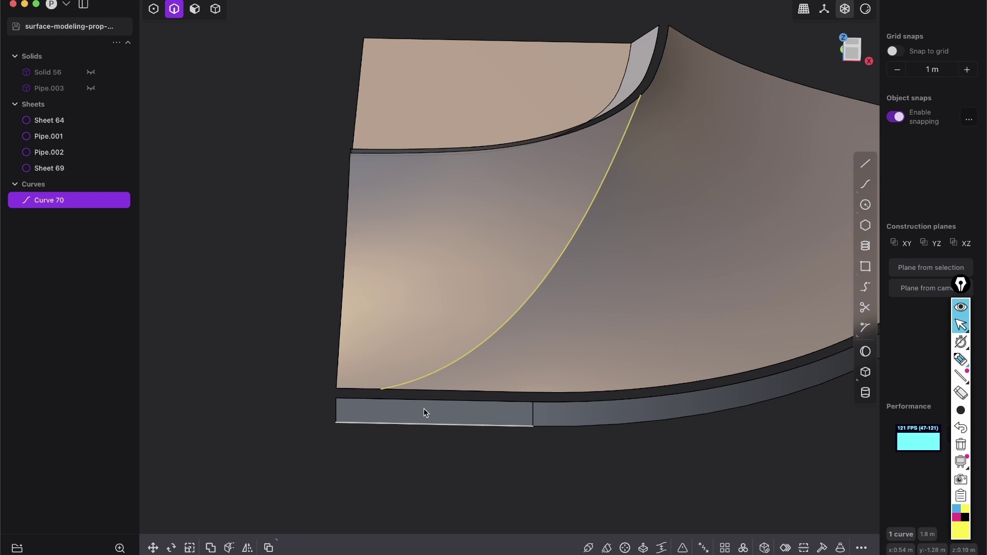
{"action": "scroll", "coordinate": [394, 408], "scroll_direction": "up", "scroll_amount": 3}
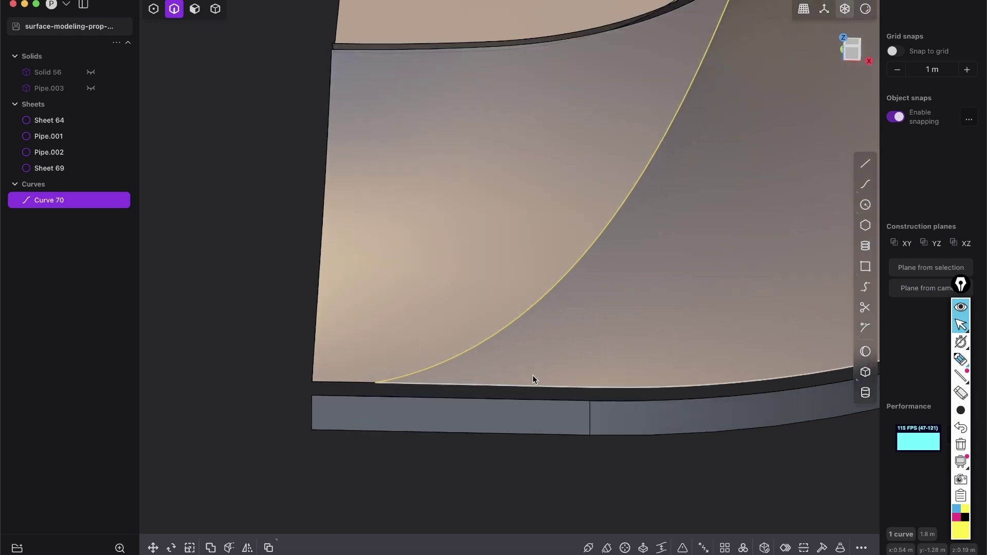
{"action": "left_click", "coordinate": [822, 549]}
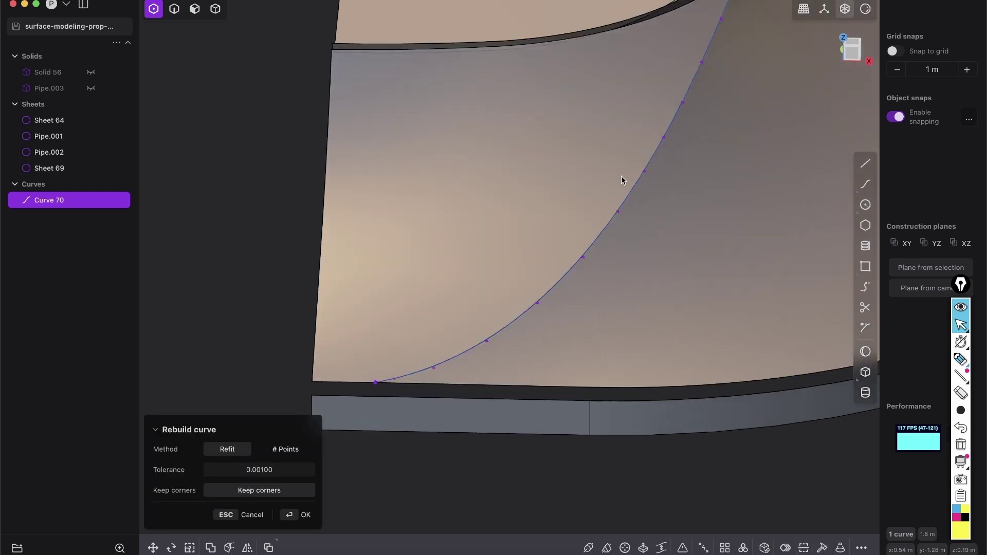
{"action": "middle_click_drag", "start_coordinate": [622, 177], "coordinate": [631, 124]}
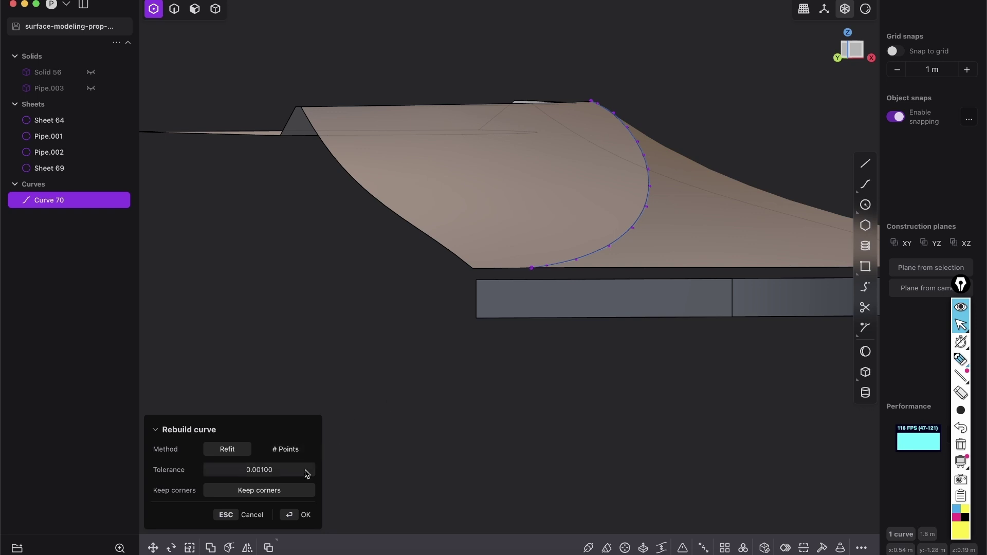
{"action": "left_click", "coordinate": [300, 451]}
{"action": "middle_click_drag", "start_coordinate": [653, 229], "coordinate": [681, 223]}
{"action": "scroll", "coordinate": [590, 298], "scroll_direction": "up", "scroll_amount": 5}
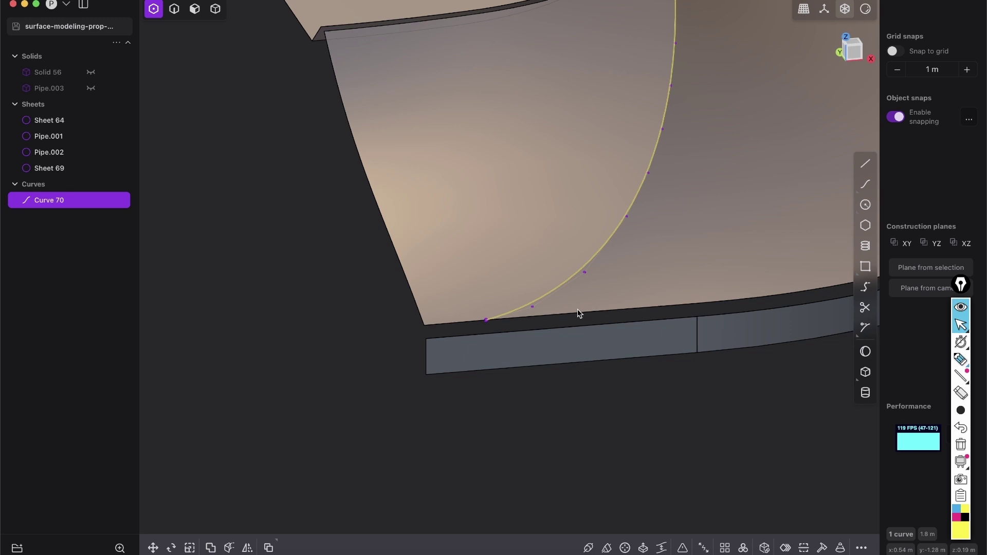
Step: Move the crease curve's outer end point past the sheet's outer rim edge in the top view
{"action": "scroll", "coordinate": [615, 284], "scroll_direction": "down", "scroll_amount": 4}
{"action": "scroll", "coordinate": [590, 302], "scroll_direction": "up", "scroll_amount": 3}
{"action": "middle_click_drag", "start_coordinate": [590, 302], "coordinate": [798, 151]}
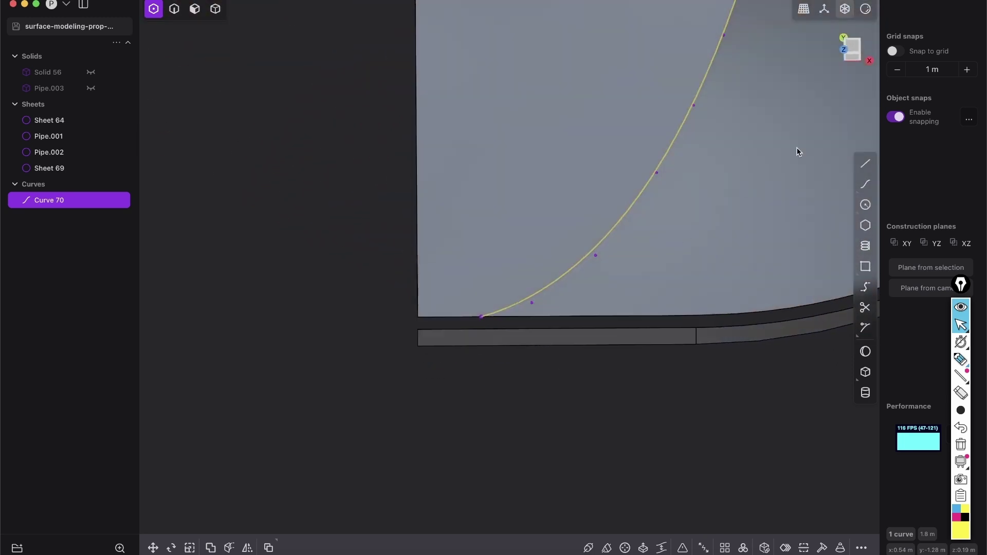
{"action": "left_click", "coordinate": [849, 57]}
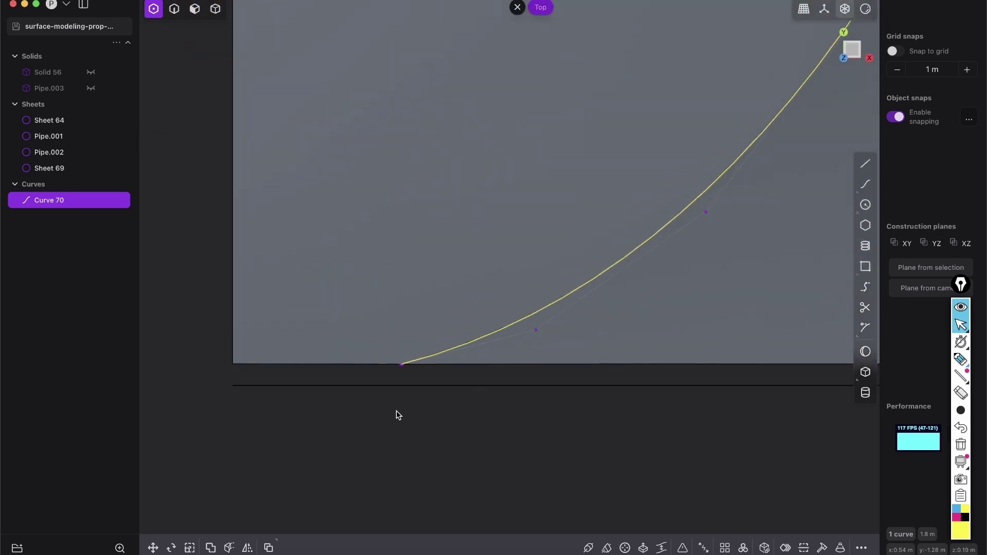
{"action": "left_click", "coordinate": [365, 381]}
Step: Move the crease curve's inner end point across the inner rim gap, past the sheet's edge, in the top view
{"action": "middle_click_drag", "start_coordinate": [365, 381], "coordinate": [418, 307]}
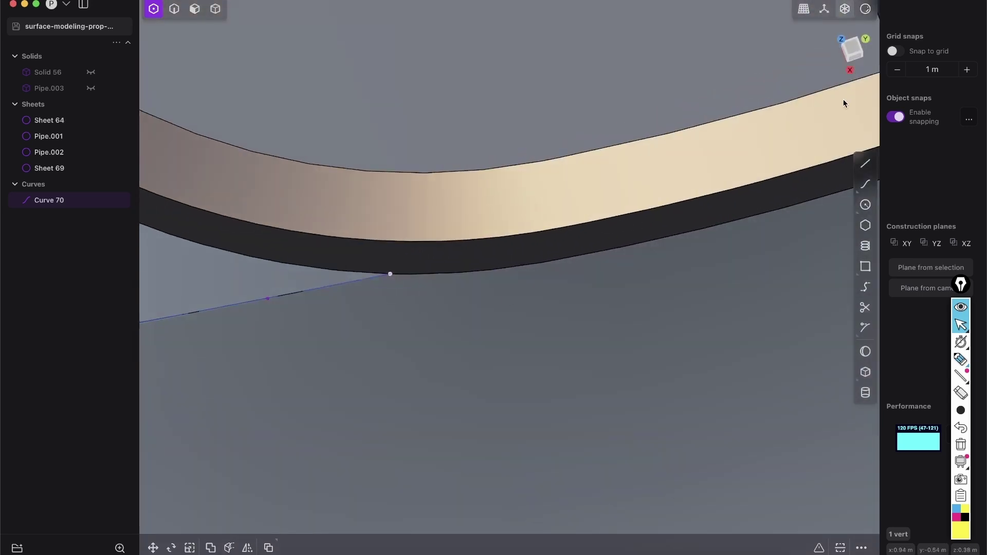
{"action": "left_click", "coordinate": [855, 49]}
{"action": "middle_click_drag", "start_coordinate": [457, 370], "coordinate": [409, 262]}
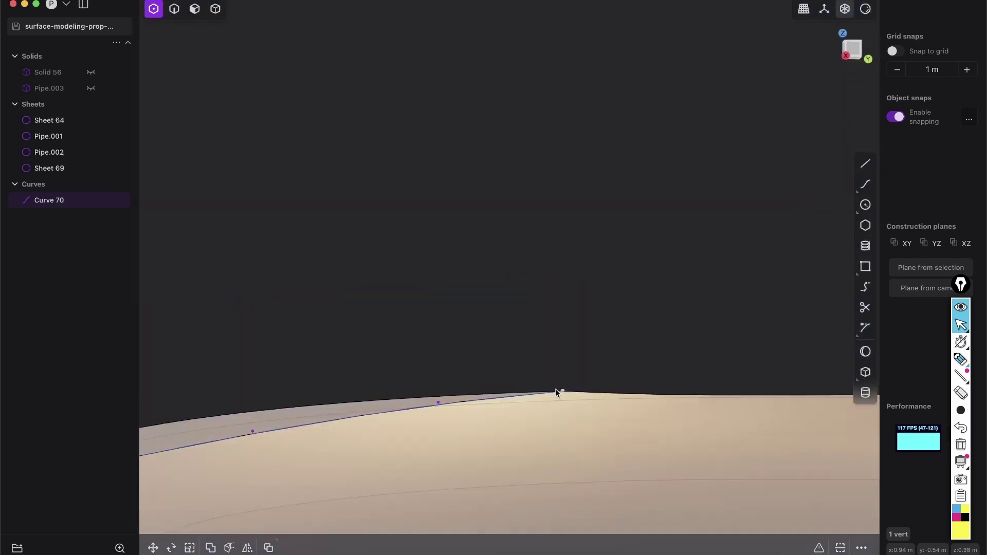
{"action": "middle_click_drag", "start_coordinate": [558, 391], "coordinate": [610, 397]}
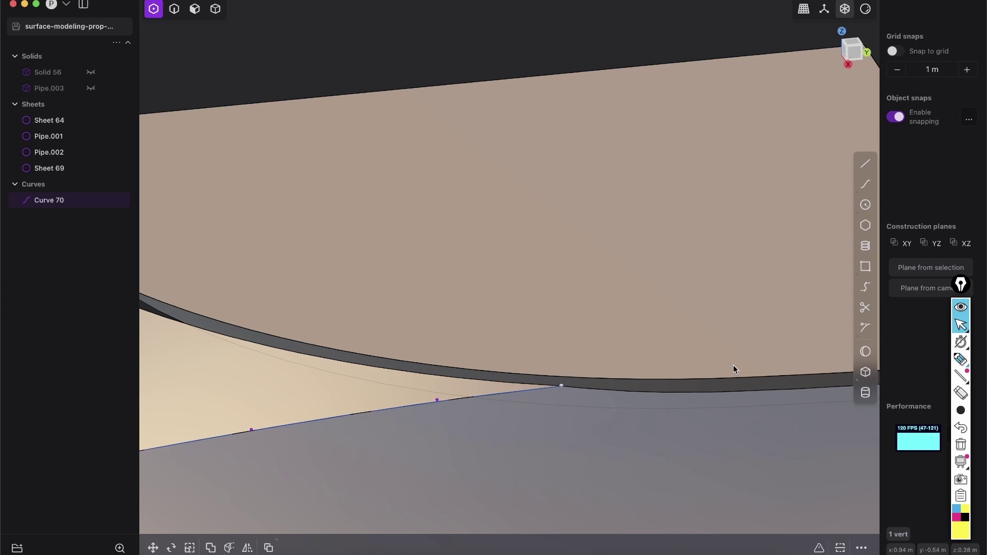
{"action": "middle_click_drag", "start_coordinate": [734, 367], "coordinate": [454, 386]}
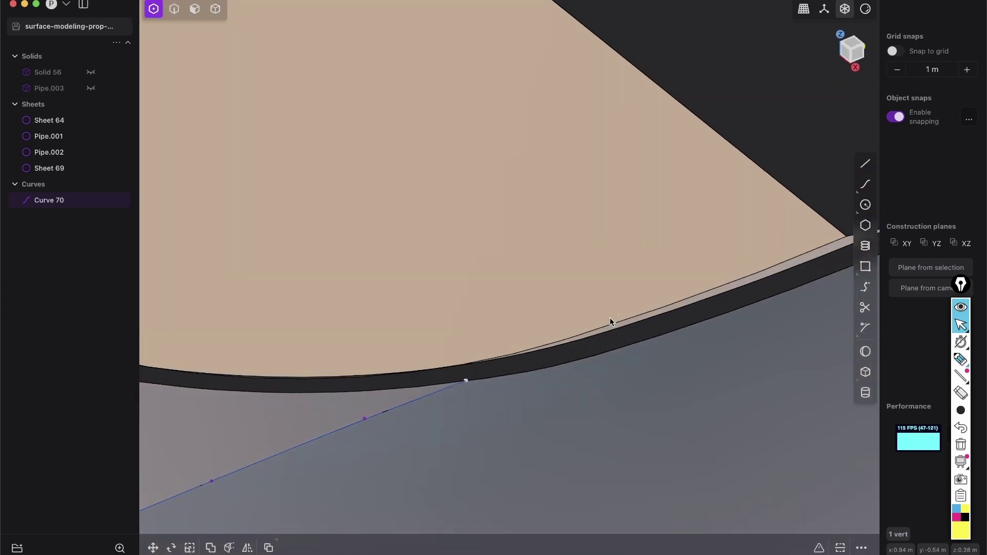
{"action": "middle_click_drag", "start_coordinate": [610, 318], "coordinate": [485, 405]}
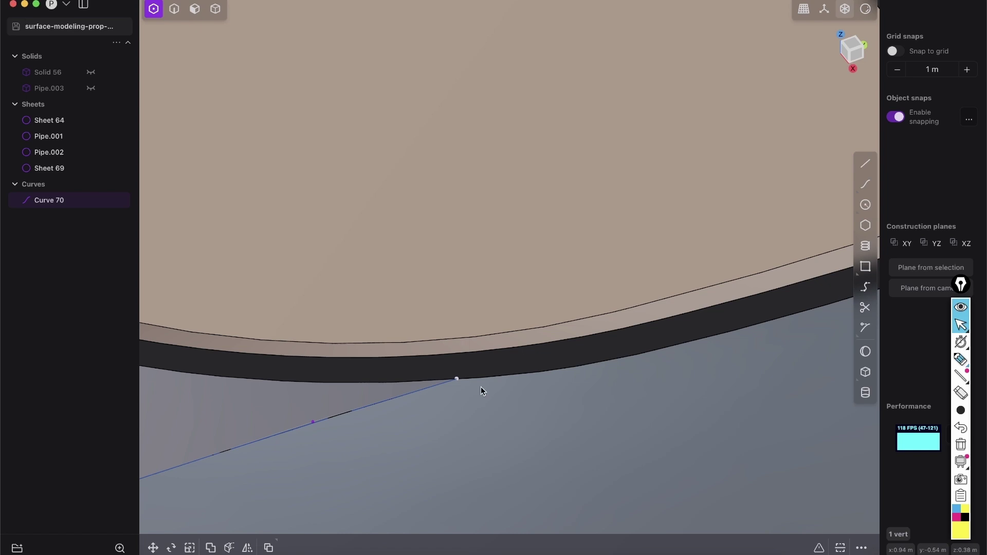
{"action": "middle_click_drag", "start_coordinate": [487, 426], "coordinate": [478, 432]}
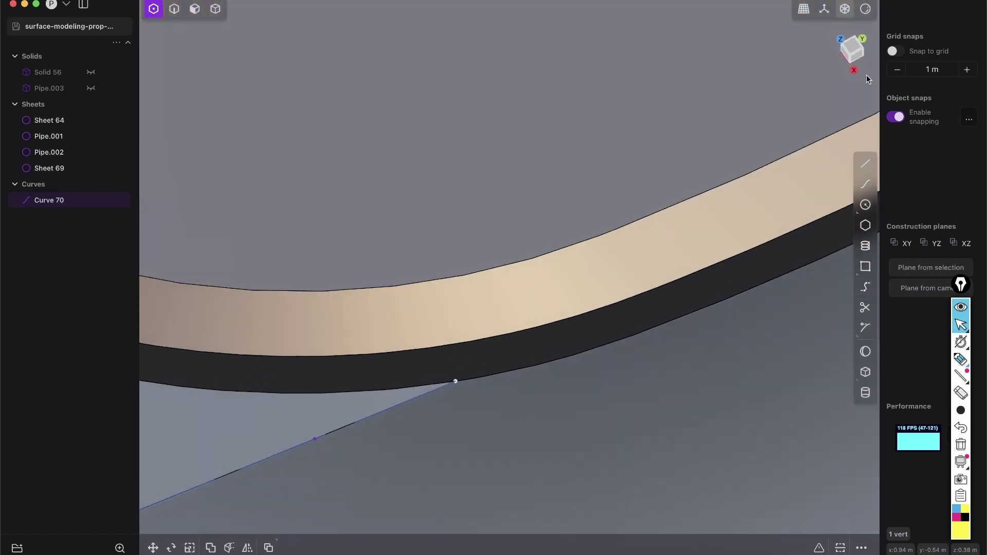
{"action": "left_click", "coordinate": [842, 50]}
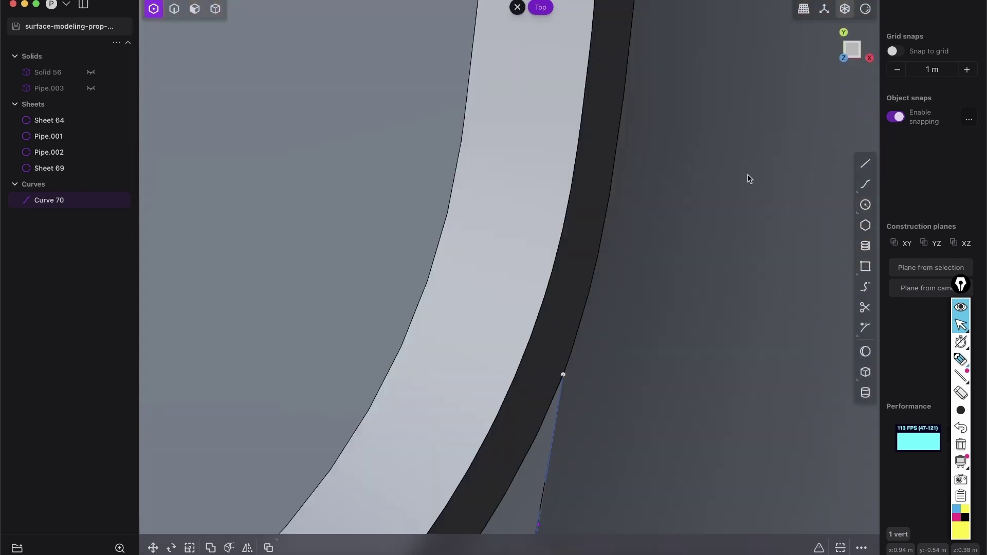
{"action": "scroll", "coordinate": [595, 301], "scroll_direction": "down", "scroll_amount": 10}
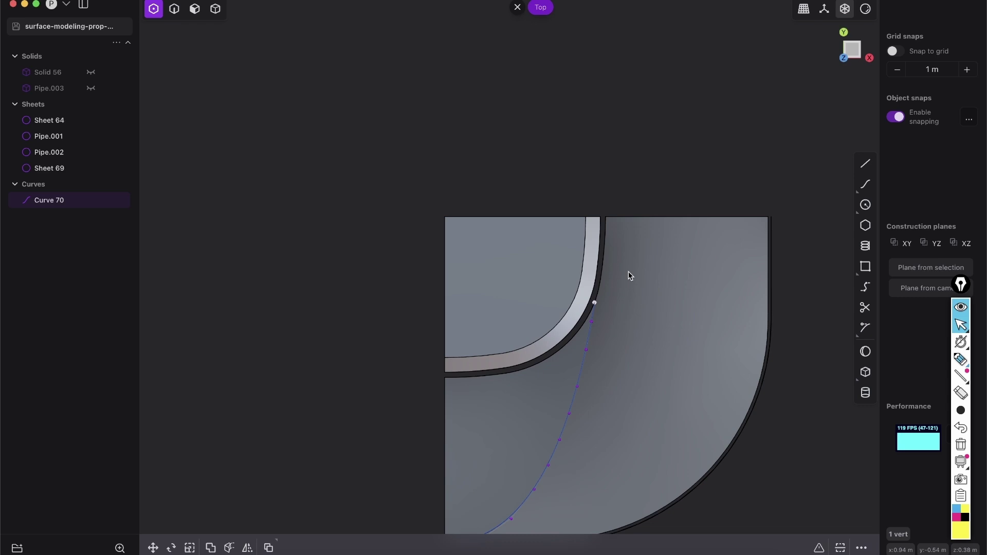
{"action": "middle_click_drag", "start_coordinate": [629, 271], "coordinate": [598, 189], "text": "shift"}
{"action": "scroll", "coordinate": [543, 286], "scroll_direction": "up", "scroll_amount": 10}
{"action": "middle_click_drag", "start_coordinate": [612, 301], "coordinate": [747, 151], "text": "shift"}
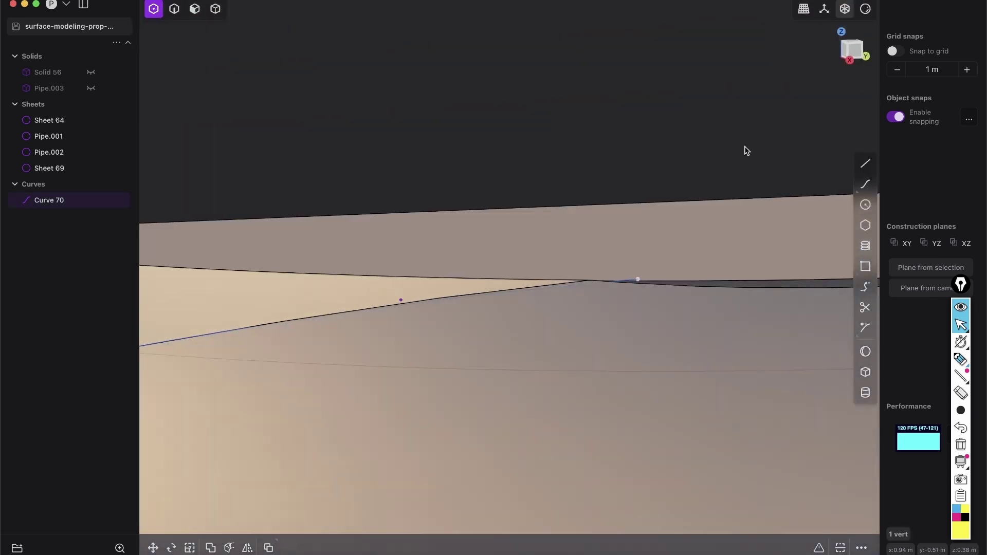
Step: Raise the crease curve's inner end point in the right view so the curve extends upward along its slope
{"action": "left_click", "coordinate": [856, 50]}
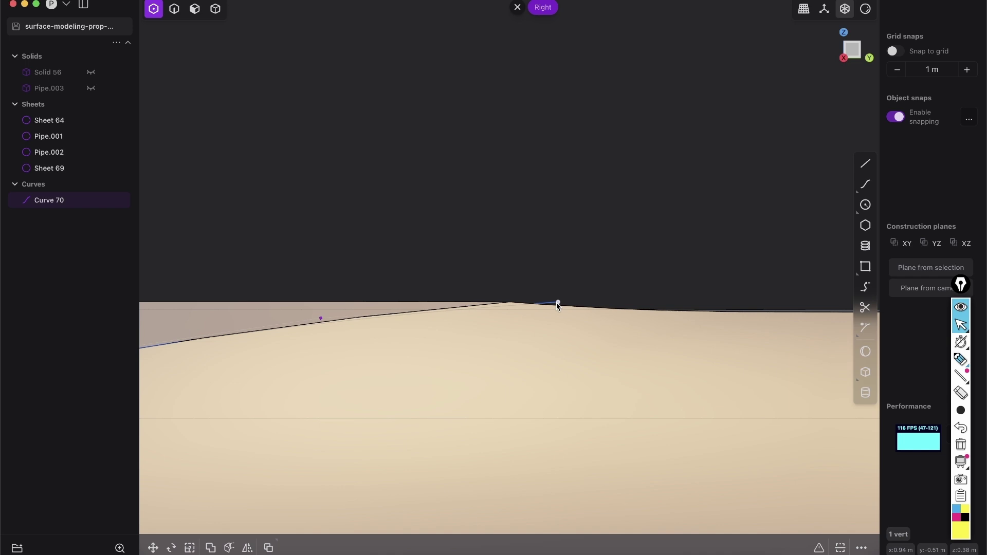
{"action": "left_click_drag", "start_coordinate": [558, 303], "coordinate": [573, 283]}
{"action": "middle_click_drag", "start_coordinate": [520, 344], "coordinate": [502, 255]}
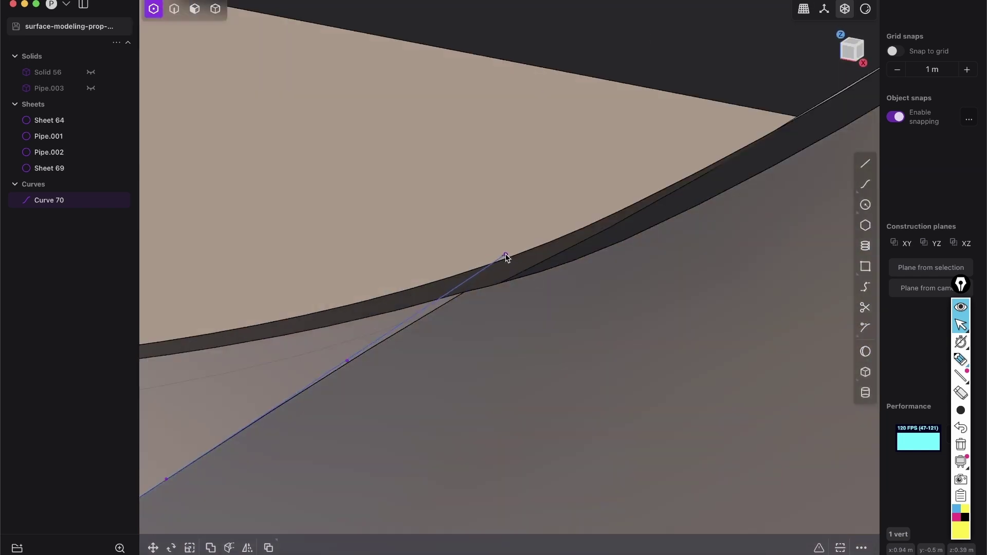
Step: Create a solid pipe along the crease curve, enlarging its section size beyond the default thin profile
{"action": "key", "text": "2"}
{"action": "scroll", "coordinate": [489, 297], "scroll_direction": "down", "scroll_amount": 5}
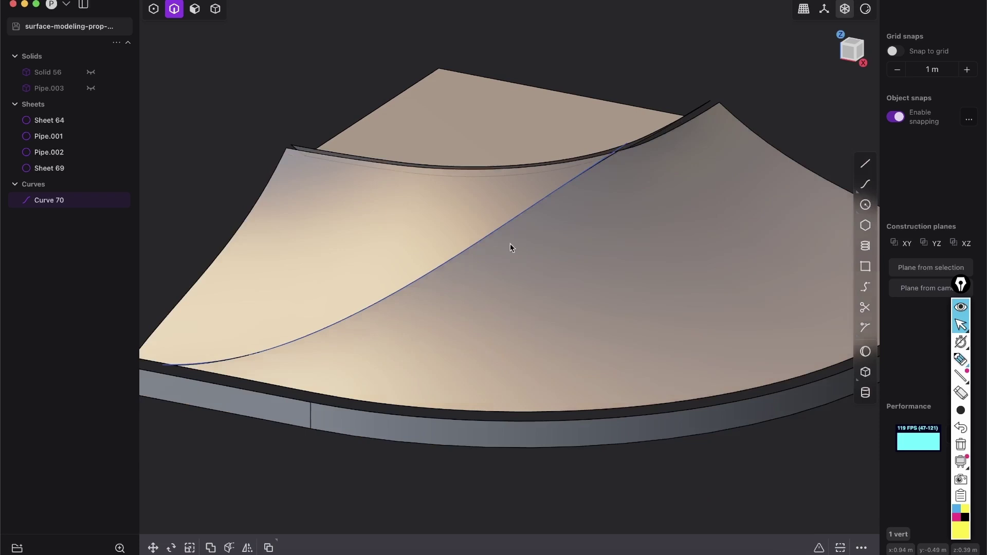
{"action": "middle_click_drag", "start_coordinate": [510, 242], "coordinate": [424, 236]}
{"action": "left_click", "coordinate": [381, 245]}
{"action": "key", "text": "shift+e"}
{"action": "middle_click_drag", "start_coordinate": [470, 309], "coordinate": [577, 320], "text": "shift"}
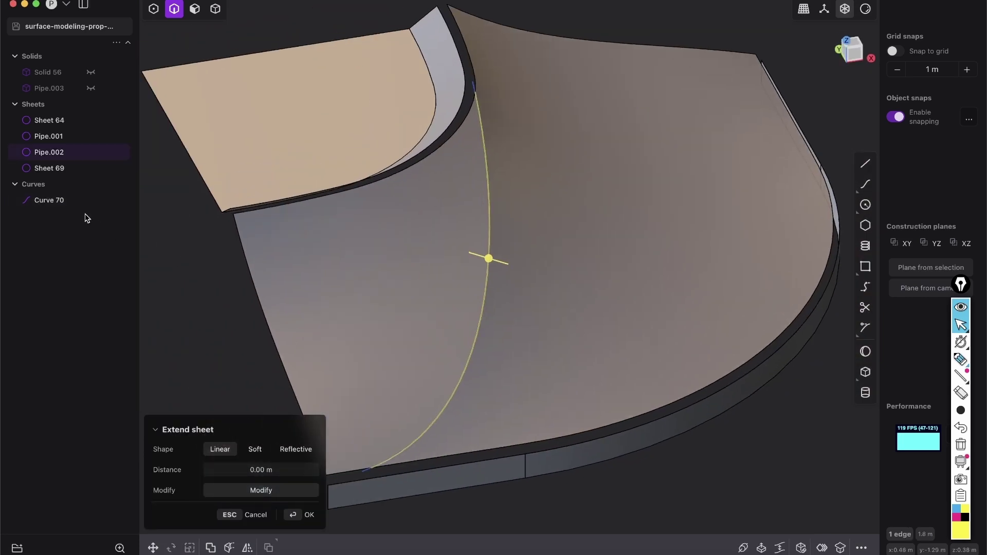
{"action": "left_click", "coordinate": [82, 200]}
{"action": "key", "text": "p"}
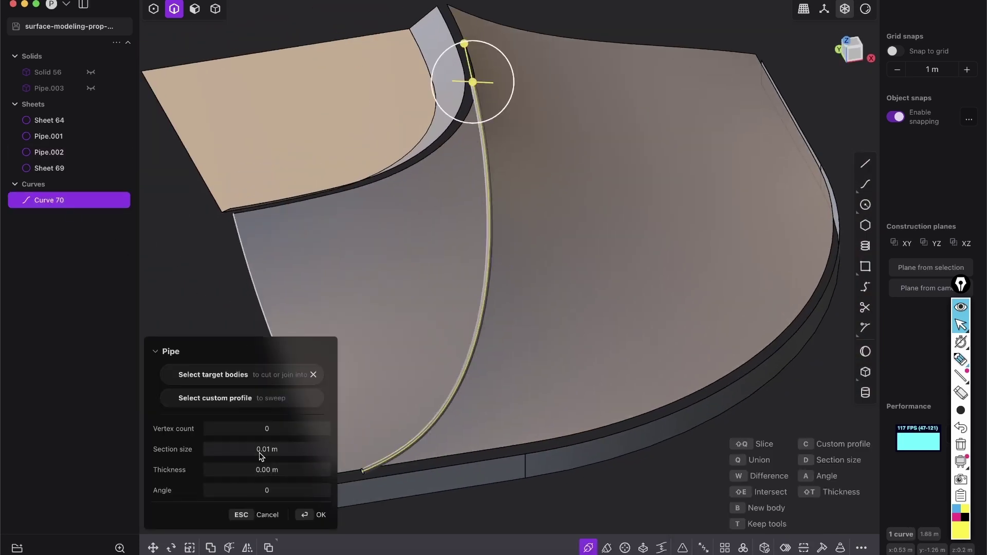
{"action": "left_click_drag", "start_coordinate": [261, 457], "coordinate": [283, 456]}
{"action": "key", "text": "Return"}
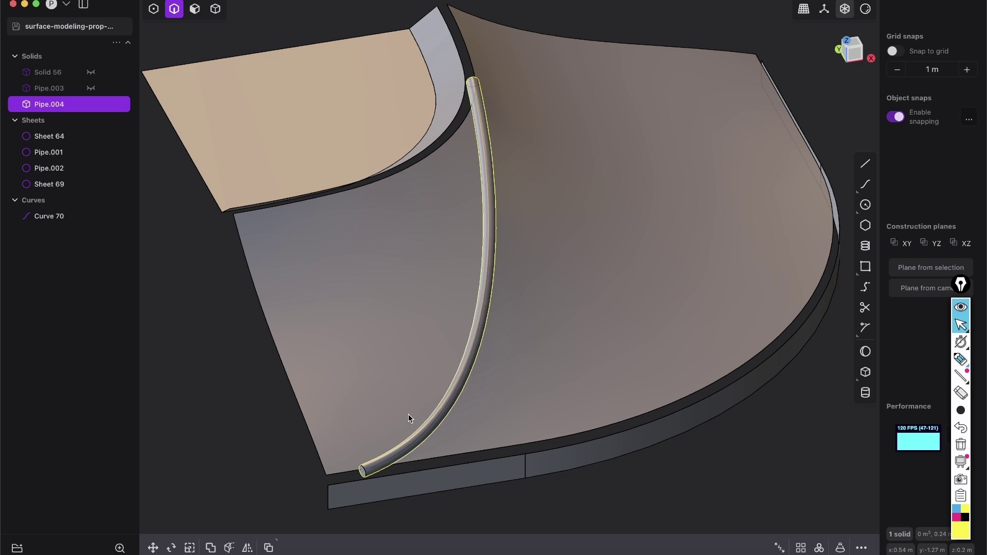
Step: Delete the crease curve used as the pipe's path
{"action": "scroll", "coordinate": [347, 489], "scroll_direction": "up", "scroll_amount": 3}
{"action": "left_click", "coordinate": [54, 218]}
{"action": "key", "text": "x"}
{"action": "middle_click_drag", "start_coordinate": [408, 429], "coordinate": [415, 393], "text": "shift"}
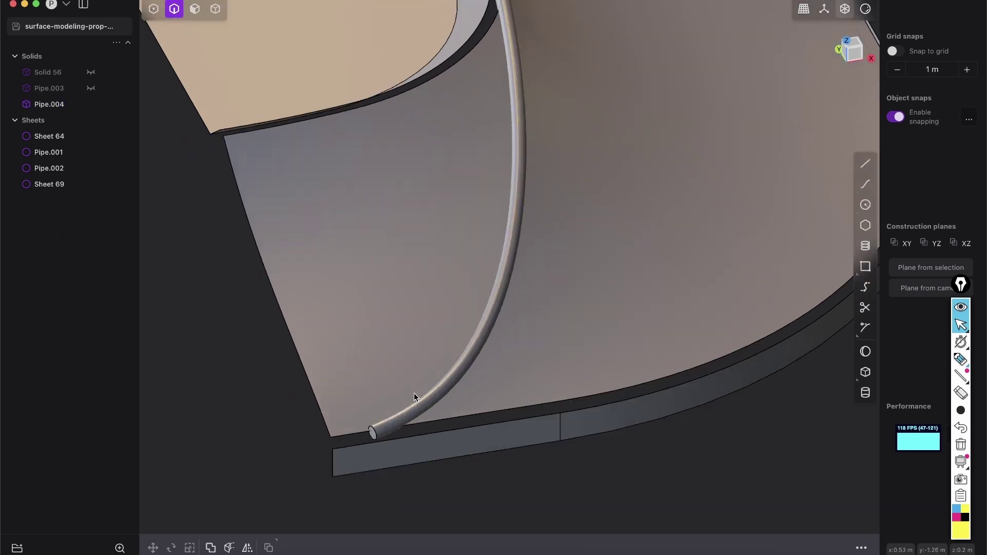
Step: Offset the crease pipe's outer end face outward by about 0.03 m so it passes the sheet's outer rim
{"action": "scroll", "coordinate": [414, 392], "scroll_direction": "up", "scroll_amount": 3}
{"action": "scroll", "coordinate": [469, 229], "scroll_direction": "up", "scroll_amount": 2}
{"action": "key", "text": "3"}
{"action": "scroll", "coordinate": [484, 311], "scroll_direction": "up", "scroll_amount": 1}
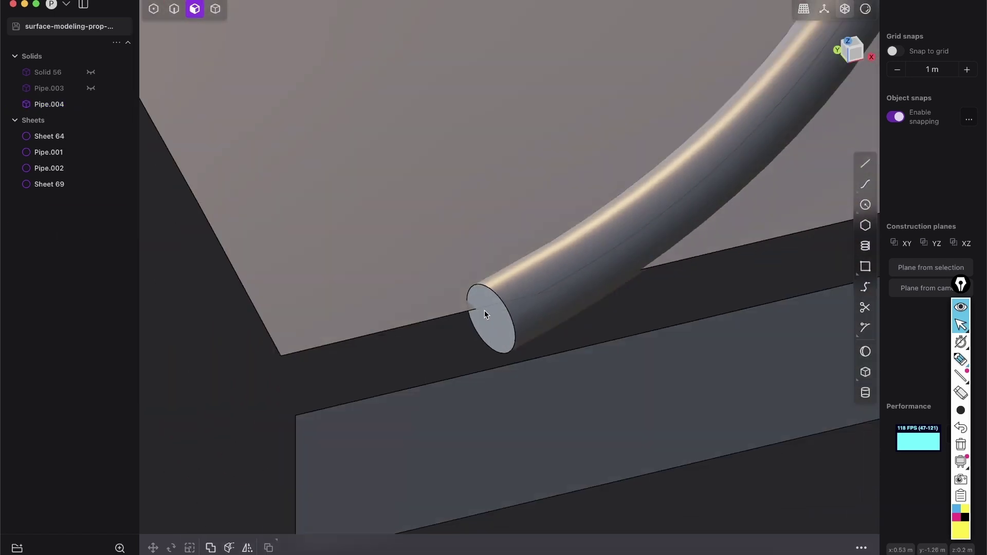
{"action": "middle_click_drag", "start_coordinate": [485, 310], "coordinate": [475, 307]}
{"action": "left_click", "coordinate": [482, 317]}
{"action": "left_click_drag", "start_coordinate": [483, 340], "coordinate": [461, 368]}
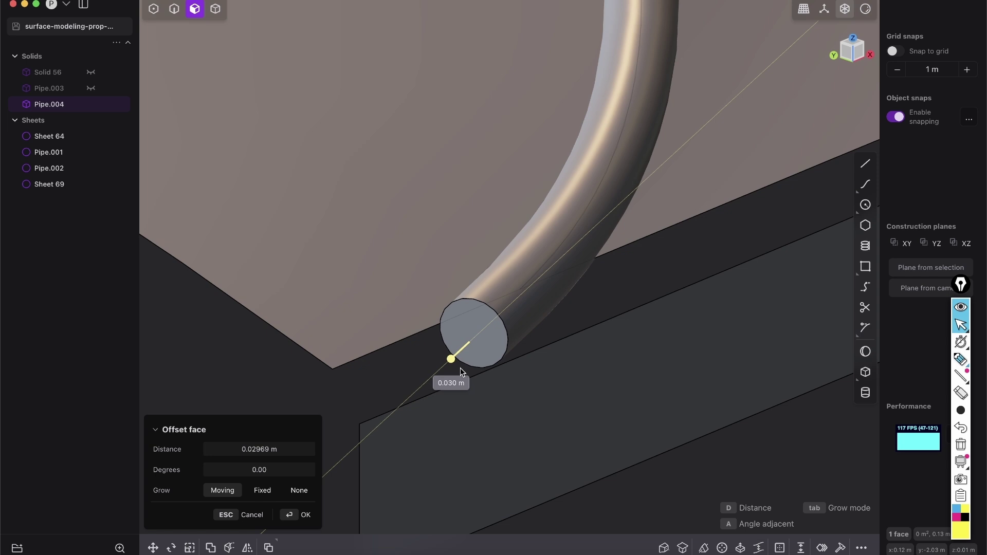
{"action": "middle_click_drag", "start_coordinate": [461, 368], "coordinate": [494, 315]}
{"action": "mouse_move", "coordinate": [448, 380]}
{"action": "middle_mouse_down"}
{"action": "mouse_move", "coordinate": [468, 339]}
{"action": "mouse_move", "coordinate": [461, 375]}
{"action": "middle_mouse_up"}
{"action": "left_click", "coordinate": [306, 515]}
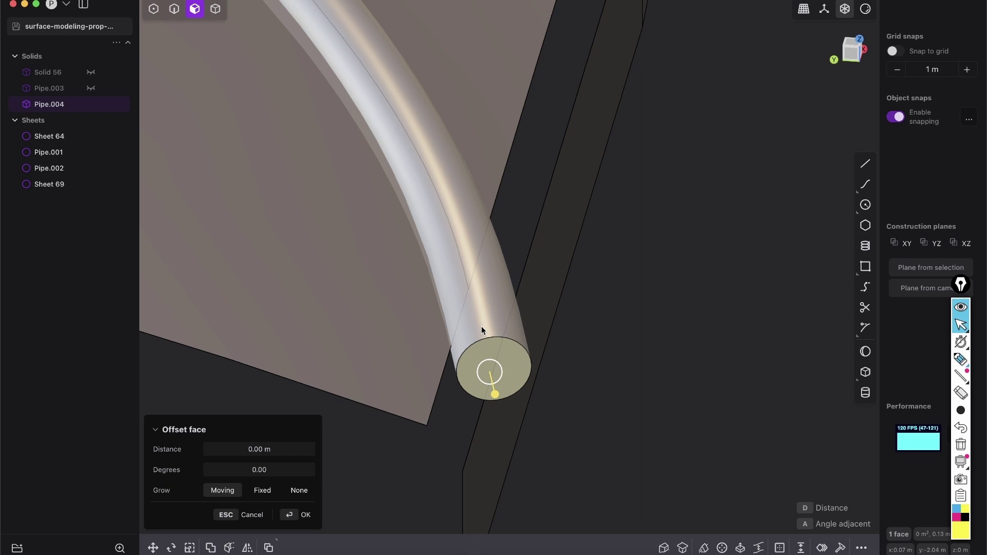
Step: Offset the crease pipe's inner end face outward by about 0.045 m so it reaches past the inner rim gap
{"action": "scroll", "coordinate": [424, 289], "scroll_direction": "down", "scroll_amount": 10}
{"action": "middle_click_drag", "start_coordinate": [578, 239], "coordinate": [468, 273]}
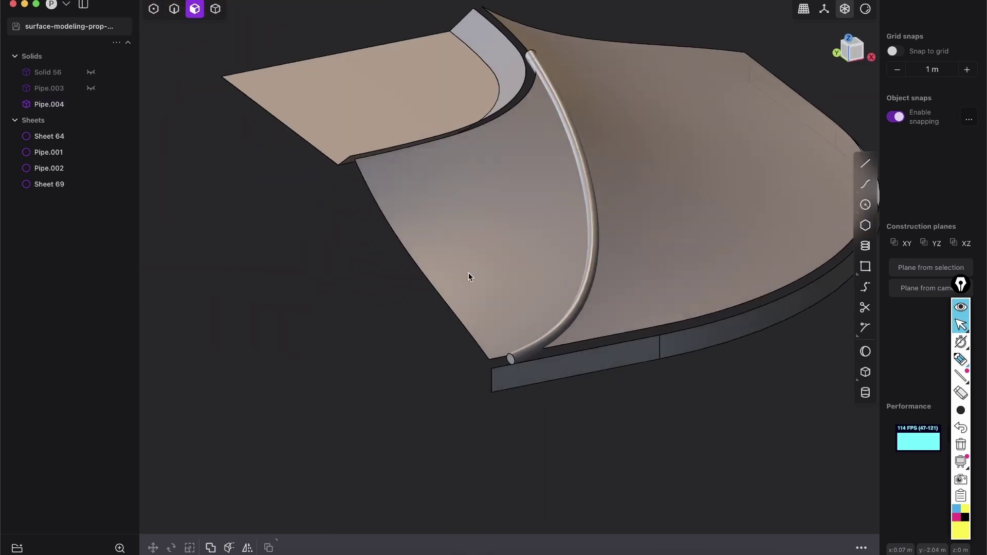
{"action": "scroll", "coordinate": [518, 393], "scroll_direction": "up", "scroll_amount": 4}
{"action": "middle_click_drag", "start_coordinate": [518, 394], "coordinate": [486, 372]}
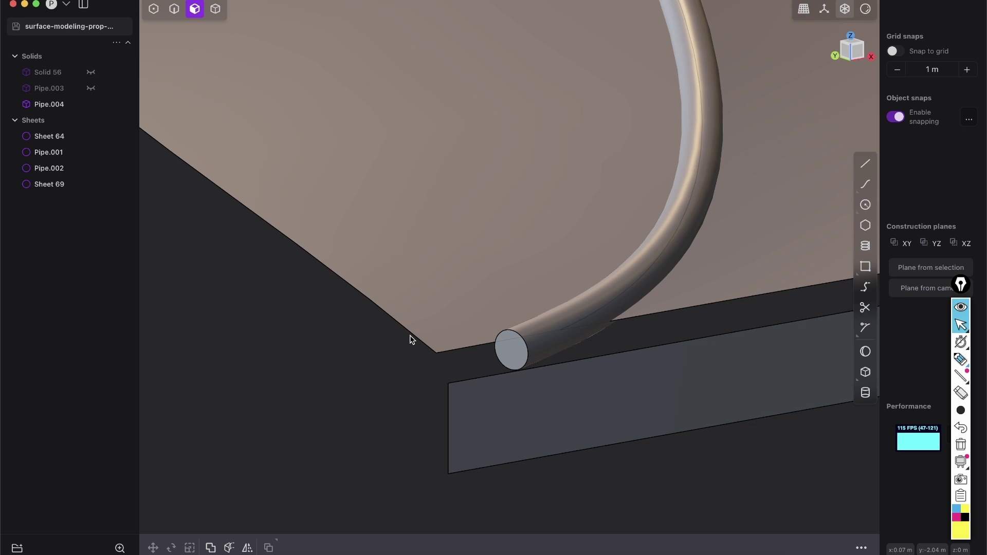
{"action": "mouse_move", "coordinate": [496, 279]}
{"action": "middle_mouse_down"}
{"action": "mouse_move", "coordinate": [535, 340]}
{"action": "mouse_move", "coordinate": [571, 344]}
{"action": "mouse_move", "coordinate": [473, 202]}
{"action": "mouse_move", "coordinate": [533, 219]}
{"action": "mouse_move", "coordinate": [687, 183]}
{"action": "mouse_move", "coordinate": [551, 234]}
{"action": "mouse_move", "coordinate": [543, 345]}
{"action": "mouse_move", "coordinate": [535, 302]}
{"action": "mouse_move", "coordinate": [493, 255]}
{"action": "mouse_move", "coordinate": [514, 274]}
{"action": "middle_mouse_up"}
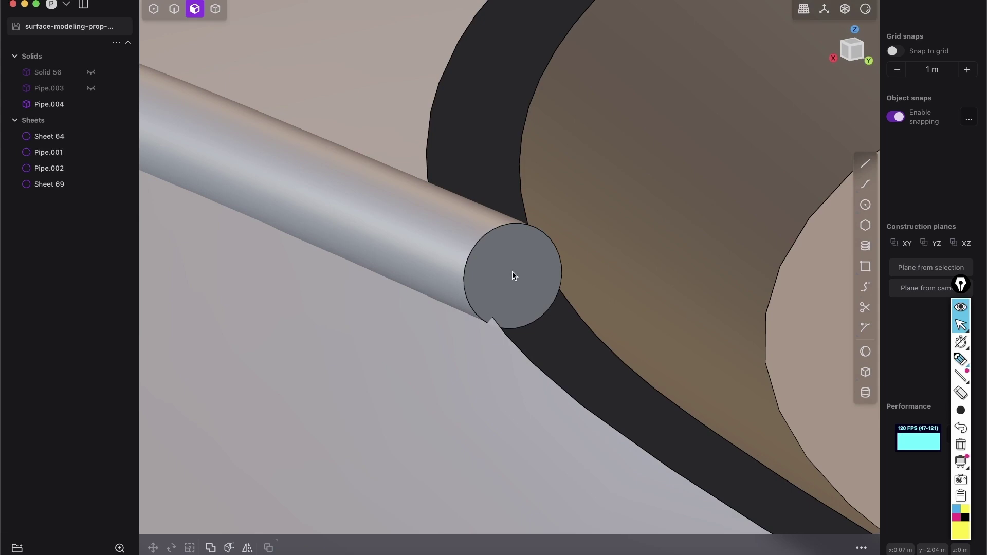
{"action": "left_click", "coordinate": [512, 271]}
{"action": "middle_click_drag", "start_coordinate": [489, 306], "coordinate": [554, 285]}
{"action": "left_click_drag", "start_coordinate": [553, 285], "coordinate": [621, 286]}
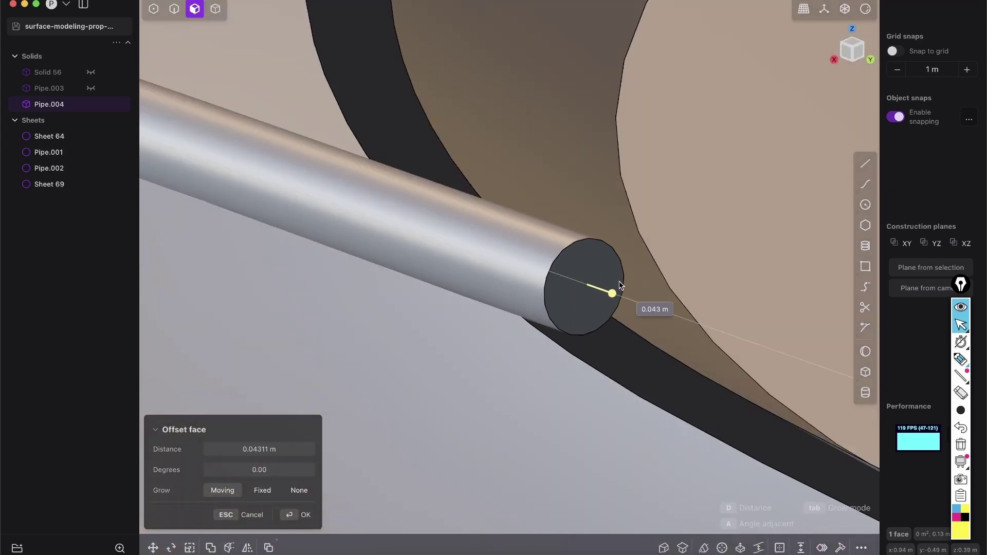
{"action": "middle_click_drag", "start_coordinate": [622, 286], "coordinate": [632, 268]}
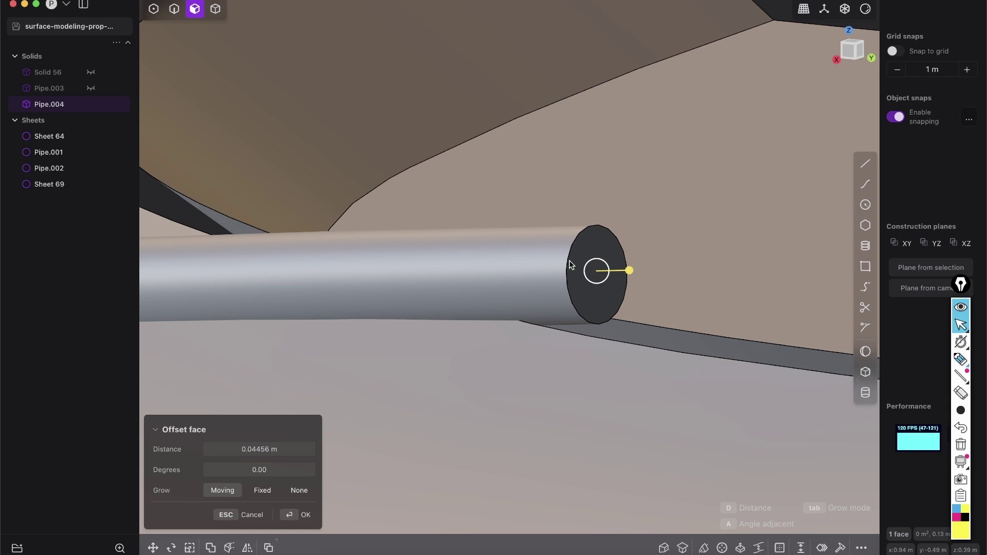
{"action": "right_click", "coordinate": [557, 293]}
{"action": "middle_click_drag", "start_coordinate": [465, 318], "coordinate": [350, 306]}
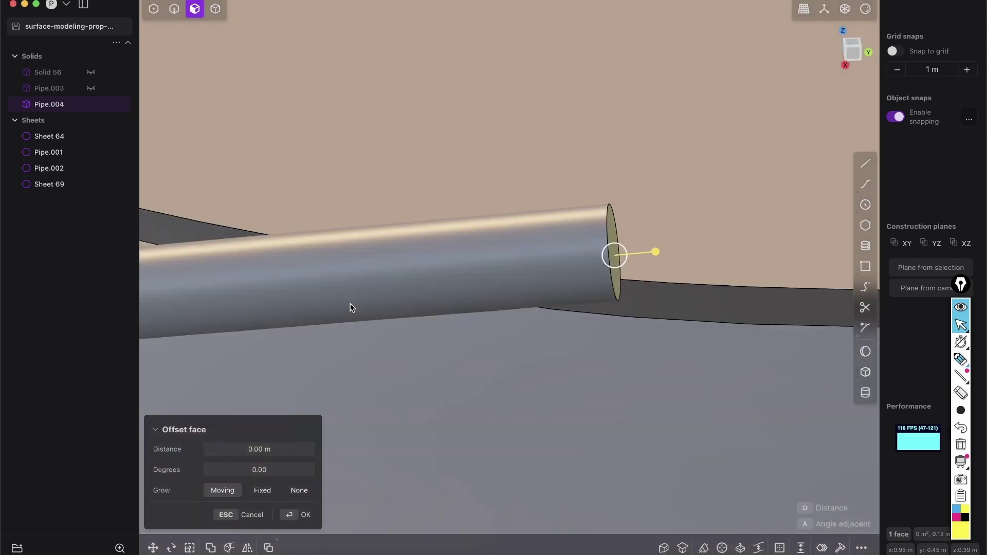
{"action": "scroll", "coordinate": [381, 281], "scroll_direction": "down", "scroll_amount": 6}
{"action": "middle_click_drag", "start_coordinate": [432, 247], "coordinate": [467, 314]}
{"action": "key", "text": "Escape"}
Step: Cut the large outer sheet, Pipe.002, with the crease pipe using a Boolean difference that keeps the tool body
{"action": "middle_click_drag", "start_coordinate": [612, 71], "coordinate": [461, 230]}
{"action": "key", "text": "5"}
{"action": "middle_click_drag", "start_coordinate": [483, 261], "coordinate": [649, 218], "text": "shift"}
{"action": "left_click", "coordinate": [636, 210]}
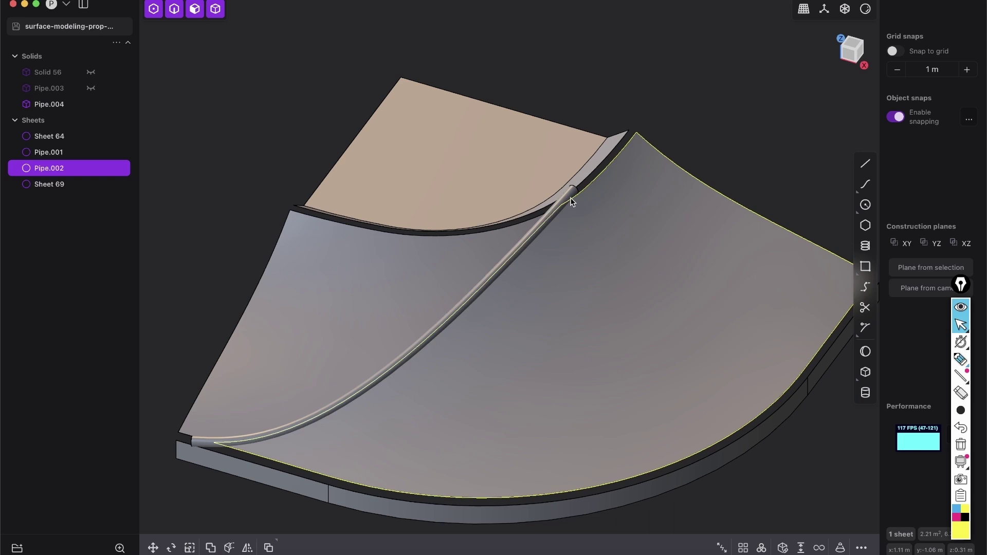
{"action": "left_click", "coordinate": [571, 194], "text": "shift"}
{"action": "scroll", "coordinate": [570, 195], "scroll_direction": "up", "scroll_amount": 5}
{"action": "key", "text": "q"}
{"action": "middle_click_drag", "start_coordinate": [557, 219], "coordinate": [606, 190], "text": "shift"}
{"action": "scroll", "coordinate": [606, 191], "scroll_direction": "up", "scroll_amount": 2}
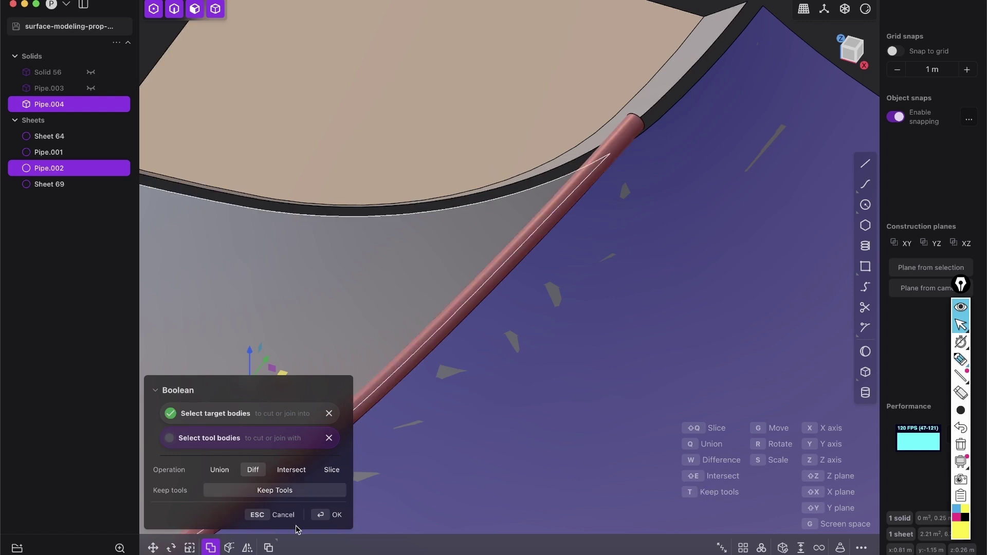
{"action": "left_click", "coordinate": [334, 515]}
{"action": "middle_click_drag", "start_coordinate": [614, 150], "coordinate": [621, 137]}
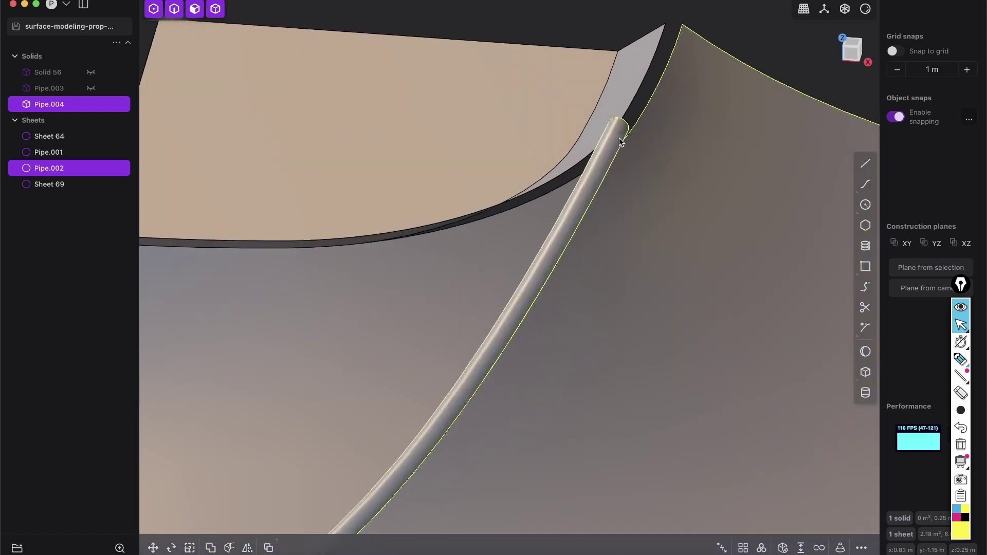
{"action": "left_click", "coordinate": [717, 23]}
Step: Cut the smaller swirl sheet, Pipe.001, with the crease pipe using a Boolean difference that consumes the pipe
{"action": "left_click", "coordinate": [496, 251]}
{"action": "scroll", "coordinate": [496, 251], "scroll_direction": "down", "scroll_amount": 10}
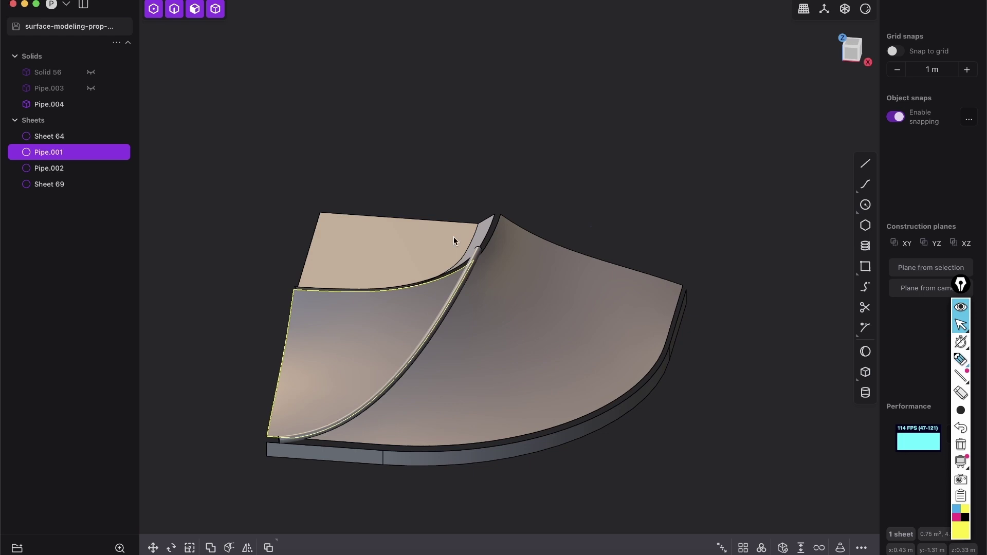
{"action": "scroll", "coordinate": [461, 239], "scroll_direction": "up", "scroll_amount": 15}
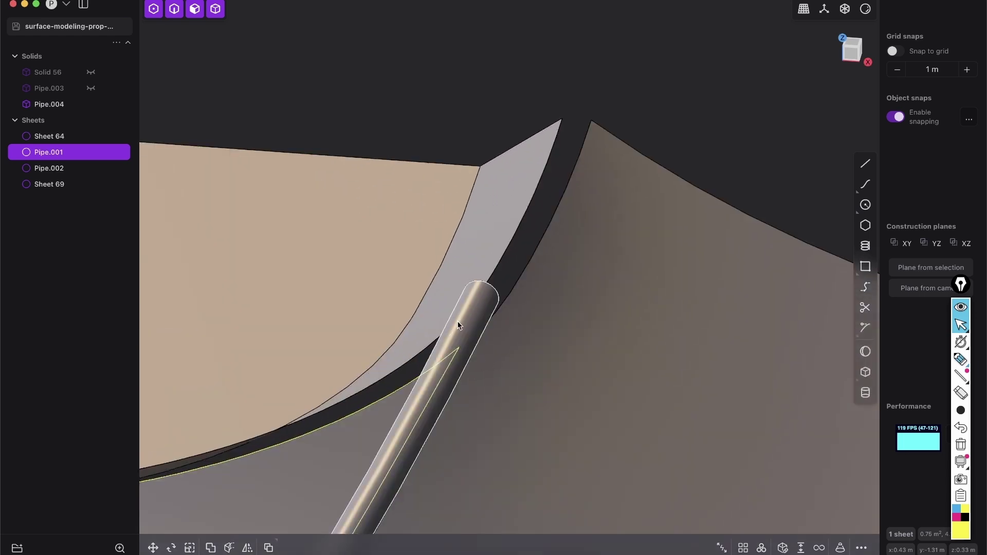
{"action": "left_click", "coordinate": [458, 323], "text": "shift"}
{"action": "key", "text": "q"}
{"action": "key", "text": "Return"}
{"action": "scroll", "coordinate": [543, 300], "scroll_direction": "down", "scroll_amount": 12}
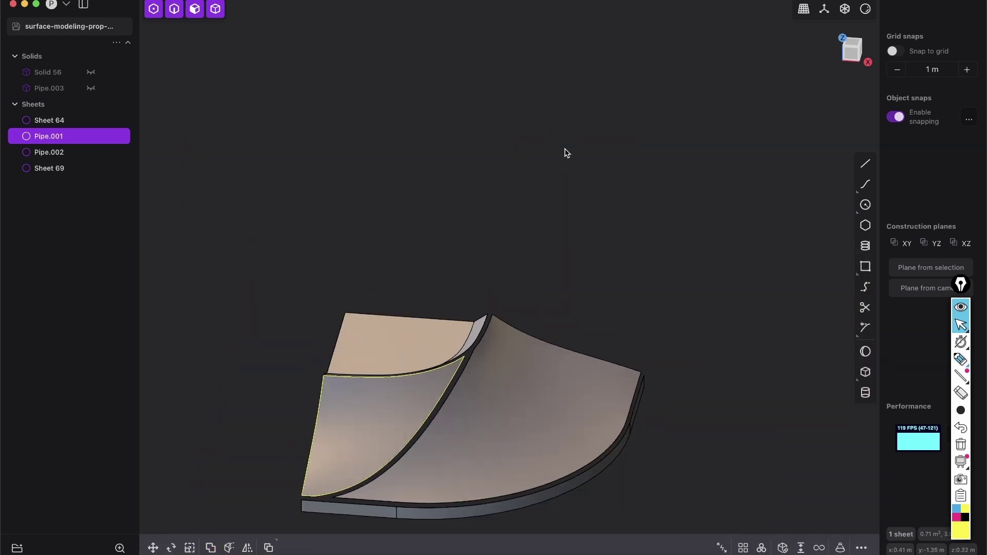
{"action": "left_click", "coordinate": [585, 240]}
Step: Inspect the crease gap and the inner and outer rim gaps around the quarter model
{"action": "middle_click_drag", "start_coordinate": [436, 461], "coordinate": [425, 487]}
{"action": "middle_click_drag", "start_coordinate": [465, 381], "coordinate": [502, 279], "text": "shift"}
{"action": "middle_click_drag", "start_coordinate": [549, 204], "coordinate": [557, 294]}
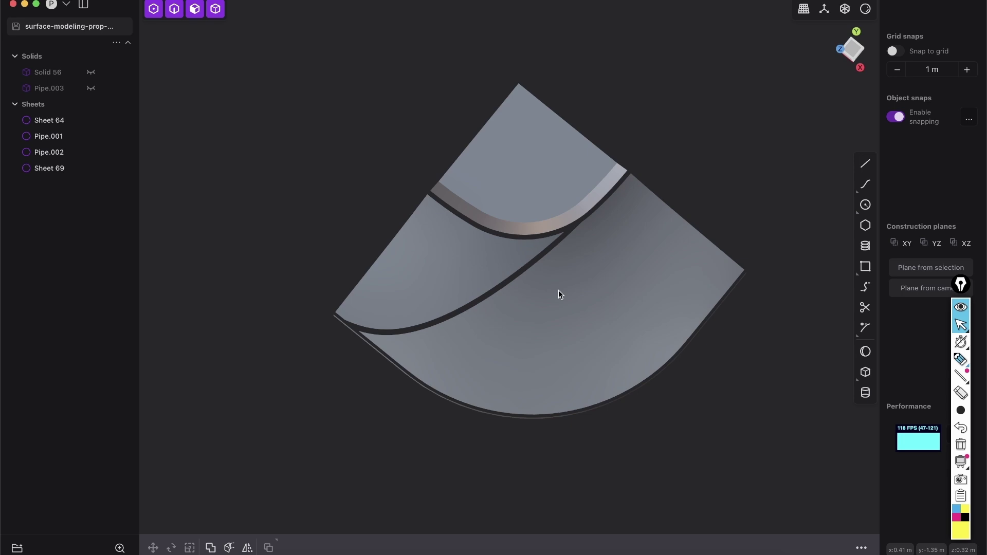
{"action": "scroll", "coordinate": [560, 248], "scroll_direction": "up", "scroll_amount": 5}
{"action": "mouse_move", "coordinate": [560, 249]}
{"action": "middle_mouse_down"}
{"action": "mouse_move", "coordinate": [617, 190]}
{"action": "mouse_move", "coordinate": [566, 239]}
{"action": "middle_mouse_up"}
{"action": "scroll", "coordinate": [540, 252], "scroll_direction": "up", "scroll_amount": 3}
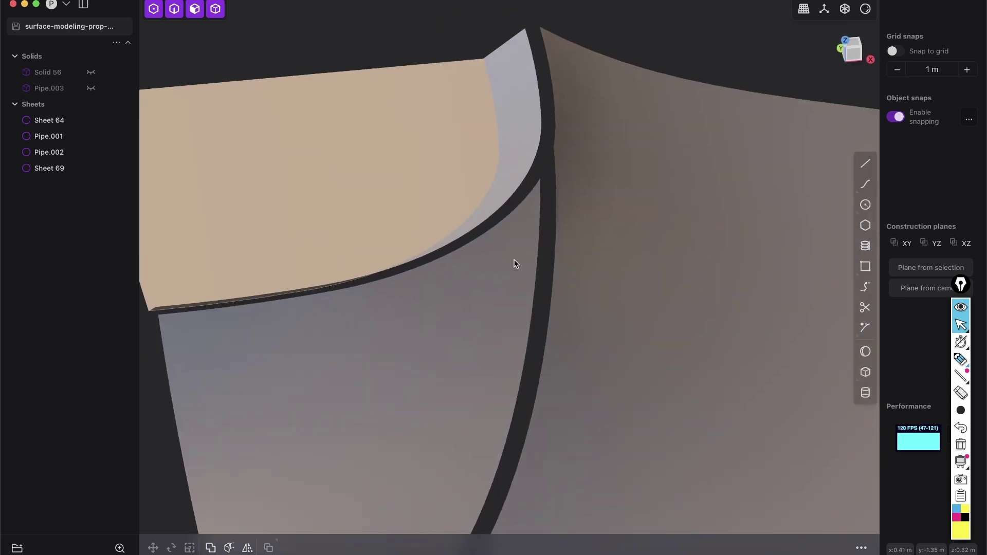
{"action": "middle_click_drag", "start_coordinate": [516, 264], "coordinate": [448, 148]}
{"action": "scroll", "coordinate": [447, 148], "scroll_direction": "up", "scroll_amount": 3}
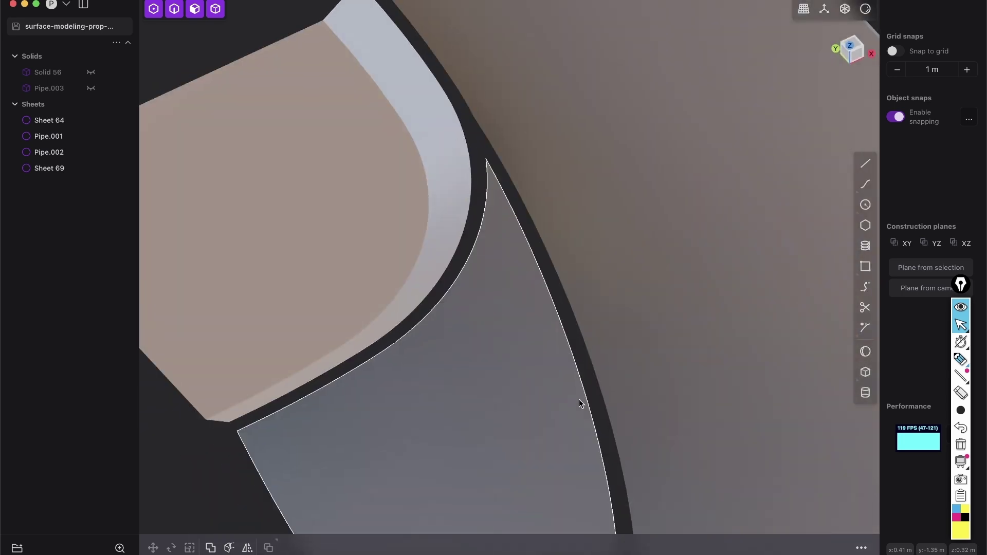
{"action": "scroll", "coordinate": [571, 231], "scroll_direction": "down", "scroll_amount": 5}
{"action": "middle_click_drag", "start_coordinate": [599, 477], "coordinate": [505, 373], "text": "shift"}
{"action": "scroll", "coordinate": [506, 374], "scroll_direction": "up", "scroll_amount": 3}
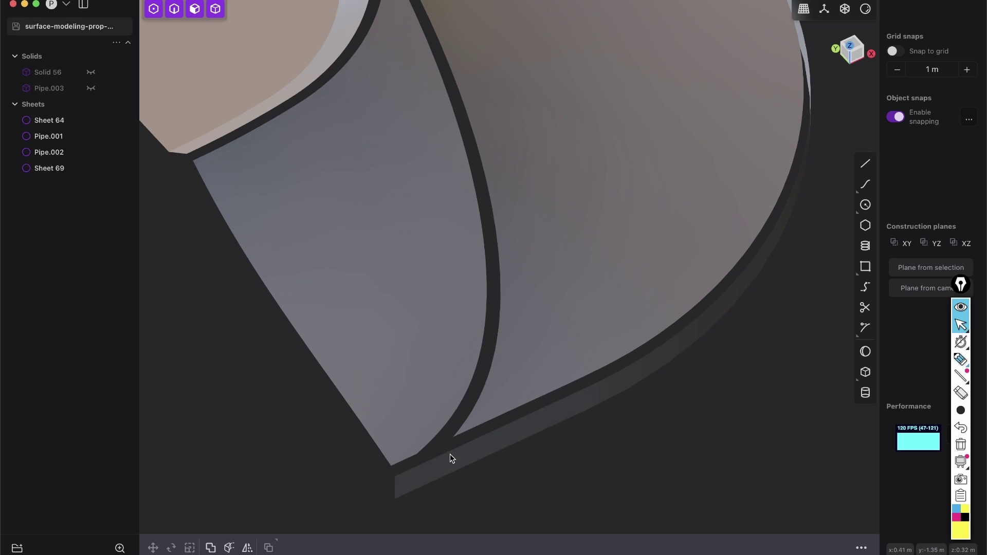
{"action": "middle_click_drag", "start_coordinate": [449, 455], "coordinate": [421, 445]}
{"action": "middle_click_drag", "start_coordinate": [527, 397], "coordinate": [340, 333], "text": "shift"}
{"action": "middle_click_drag", "start_coordinate": [601, 385], "coordinate": [540, 351], "text": "shift"}
{"action": "middle_click_drag", "start_coordinate": [540, 351], "coordinate": [665, 314], "text": "shift"}
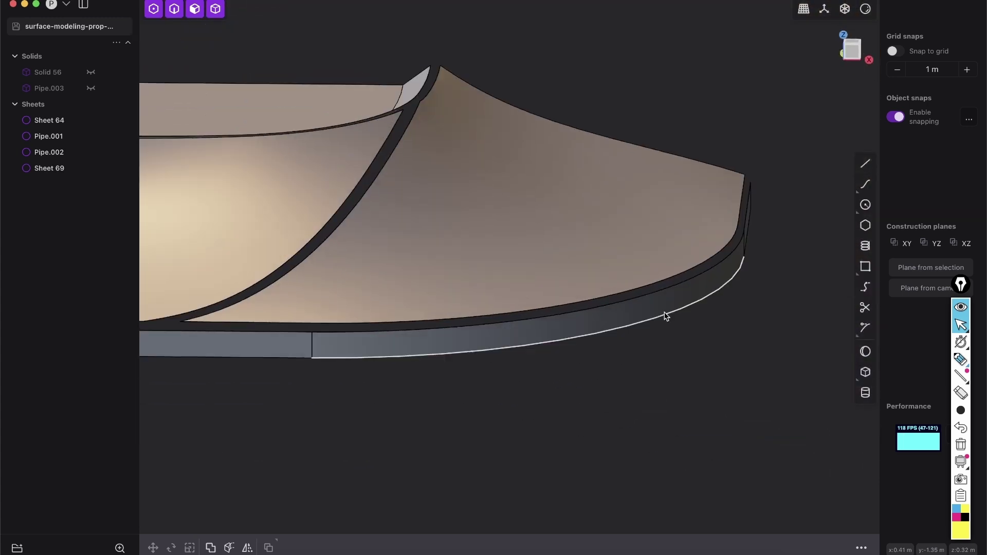
Step: Examine up close how the crease gap meets the outer rim gap and the inner rim gap
{"action": "middle_click_drag", "start_coordinate": [329, 303], "coordinate": [498, 246]}
{"action": "scroll", "coordinate": [498, 246], "scroll_direction": "up", "scroll_amount": 5}
{"action": "middle_click_drag", "start_coordinate": [534, 334], "coordinate": [381, 322]}
{"action": "scroll", "coordinate": [434, 342], "scroll_direction": "up", "scroll_amount": 4}
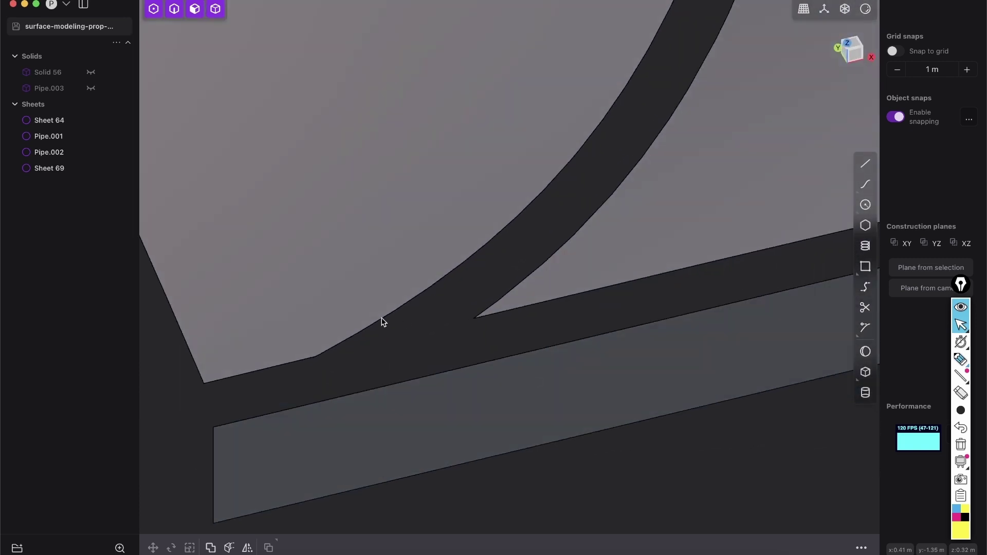
{"action": "middle_click_drag", "start_coordinate": [375, 366], "coordinate": [520, 259]}
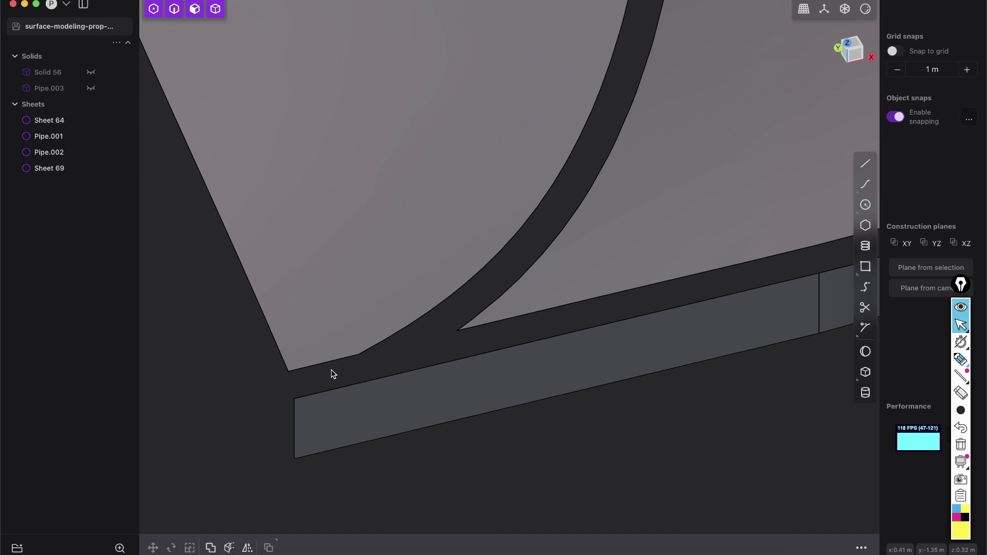
{"action": "middle_click_drag", "start_coordinate": [332, 374], "coordinate": [562, 316]}
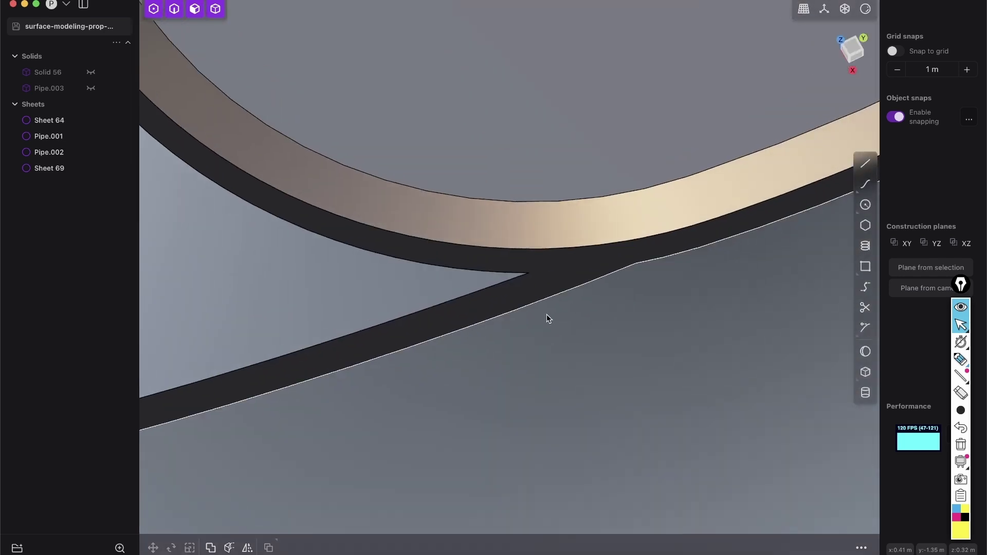
{"action": "middle_click_drag", "start_coordinate": [452, 402], "coordinate": [577, 262], "text": "shift"}
{"action": "scroll", "coordinate": [559, 298], "scroll_direction": "down", "scroll_amount": 5}
{"action": "middle_click_drag", "start_coordinate": [504, 350], "coordinate": [692, 257], "text": "shift"}
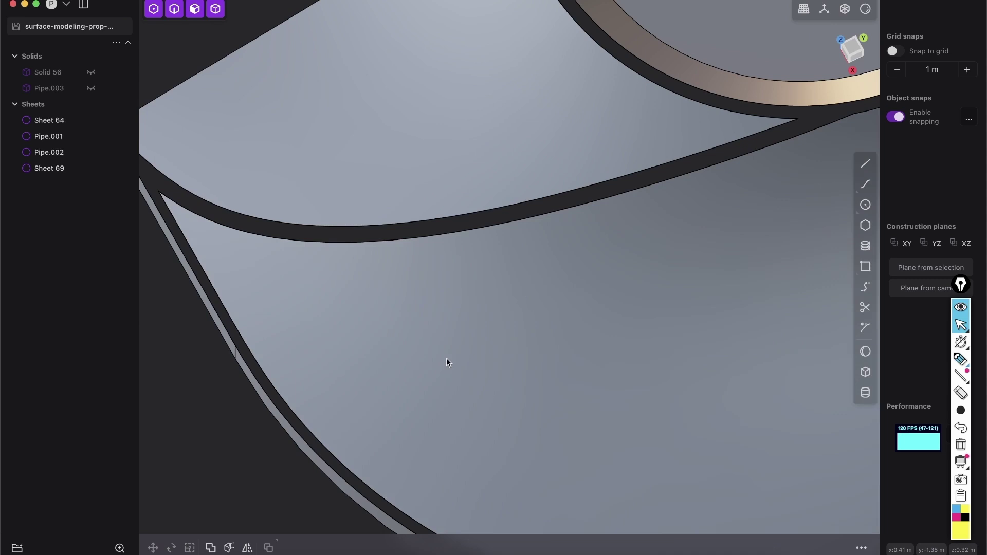
{"action": "middle_click_drag", "start_coordinate": [446, 362], "coordinate": [418, 183]}
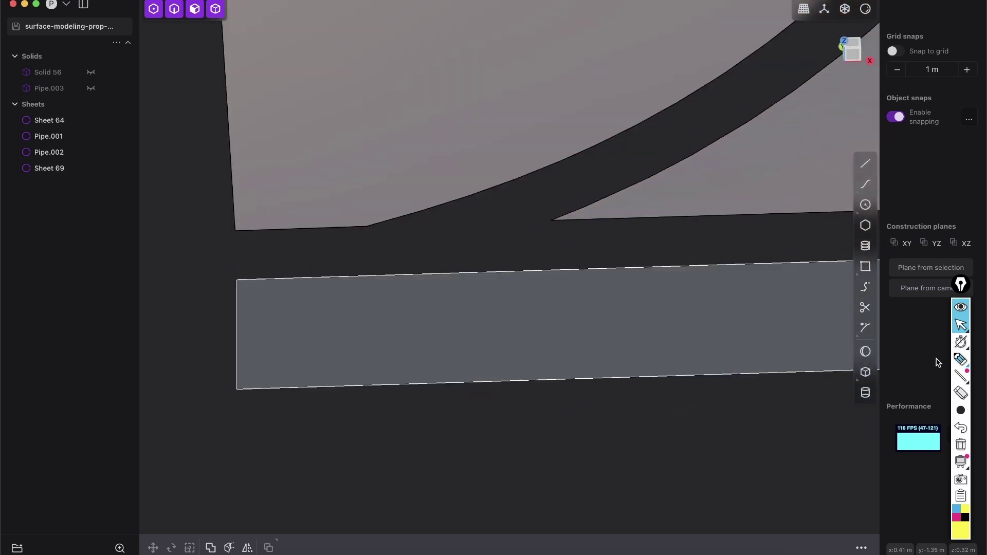
{"action": "left_click", "coordinate": [907, 356]}
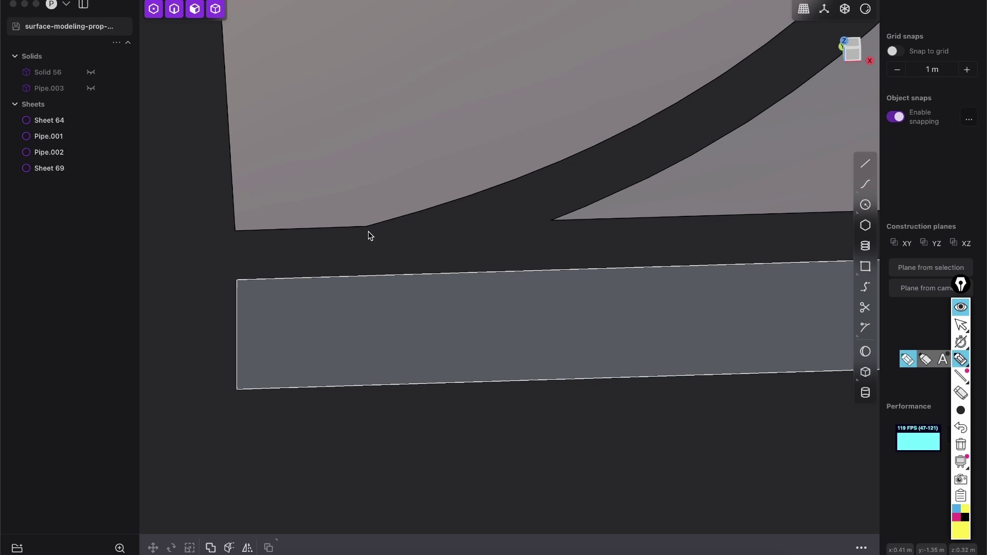
{"action": "left_click_drag", "start_coordinate": [367, 227], "coordinate": [504, 187]}
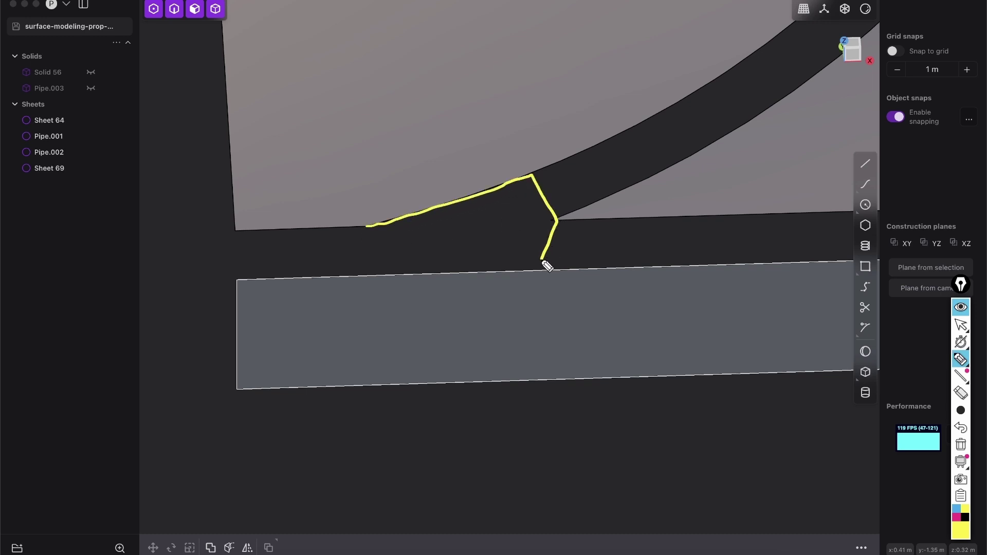
{"action": "left_click_drag", "start_coordinate": [382, 277], "coordinate": [500, 279]}
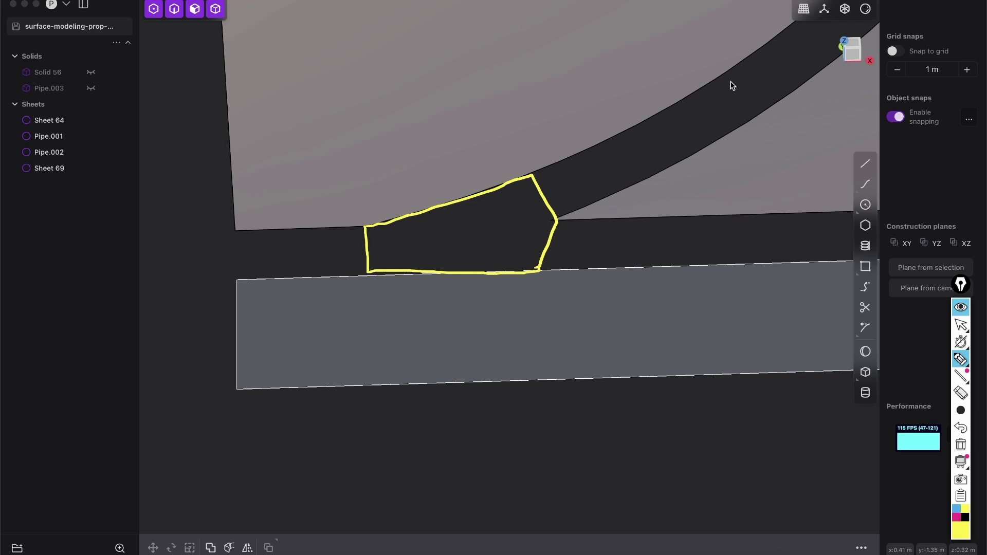
{"action": "left_click_drag", "start_coordinate": [555, 197], "coordinate": [473, 225]}
{"action": "left_click_drag", "start_coordinate": [601, 242], "coordinate": [507, 253]}
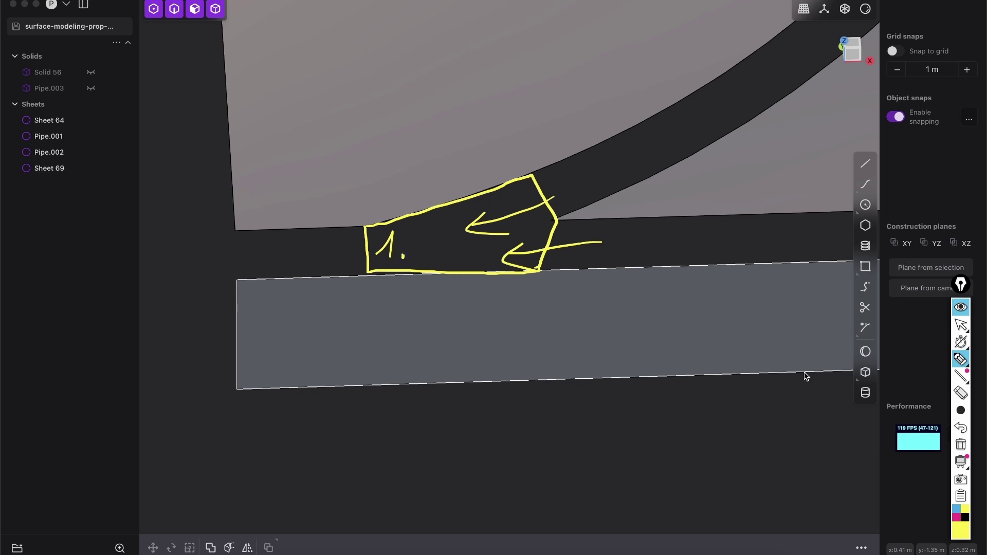
{"action": "left_click", "coordinate": [961, 428]}
{"action": "left_click", "coordinate": [962, 428]}
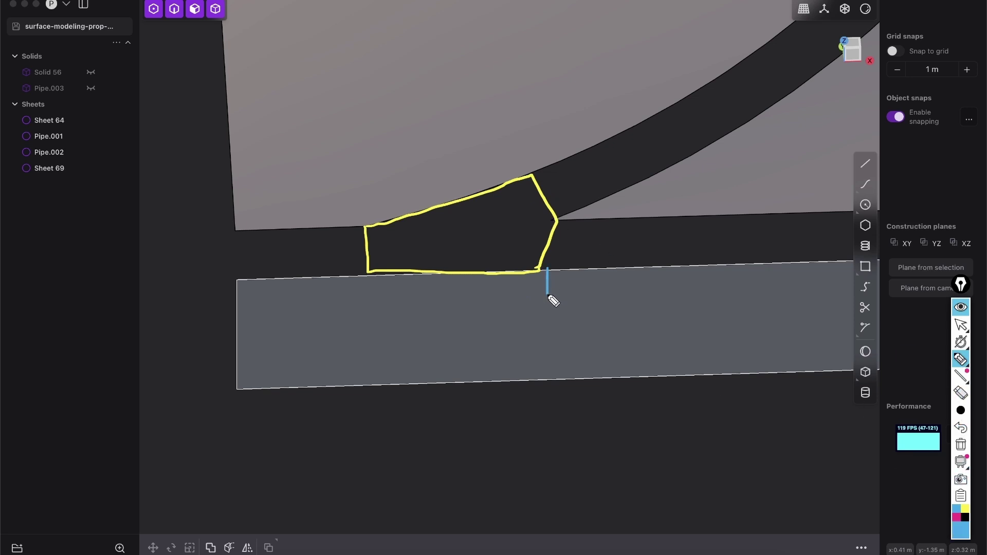
{"action": "left_click_drag", "start_coordinate": [556, 324], "coordinate": [552, 302]}
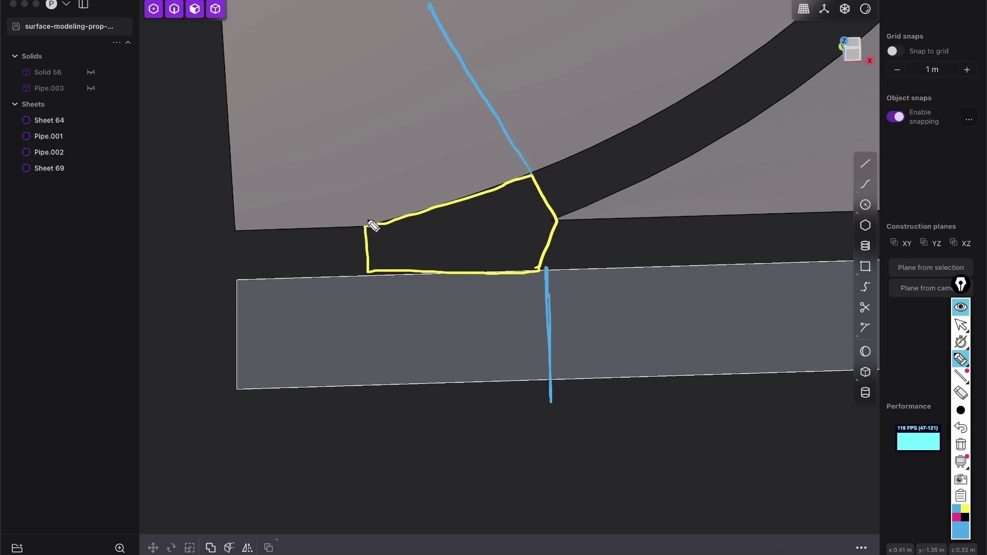
{"action": "left_click_drag", "start_coordinate": [368, 226], "coordinate": [359, 74]}
{"action": "left_click_drag", "start_coordinate": [370, 276], "coordinate": [373, 396]}
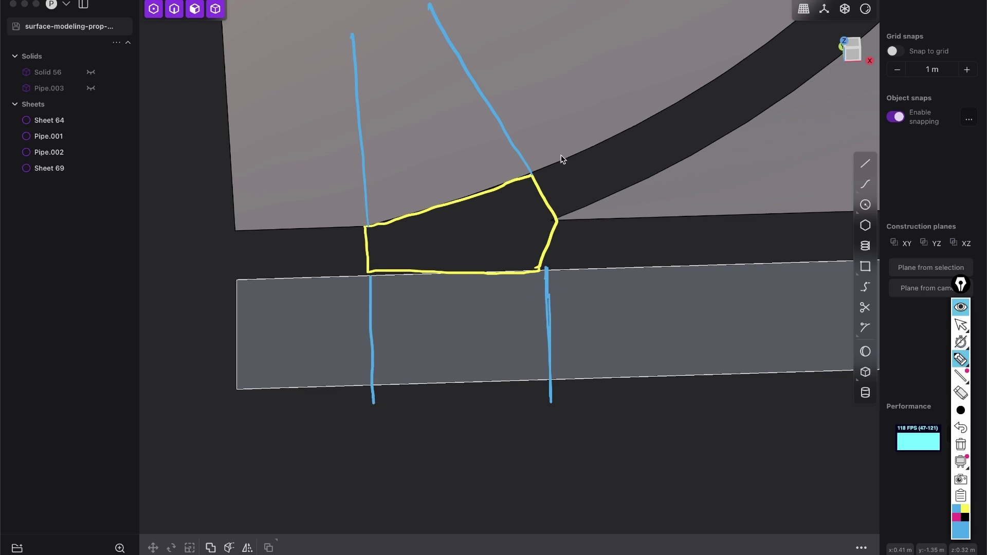
{"action": "mouse_move", "coordinate": [559, 160]}
{"action": "left_mouse_down"}
{"action": "mouse_move", "coordinate": [651, 129]}
{"action": "mouse_move", "coordinate": [701, 81]}
{"action": "left_mouse_up"}
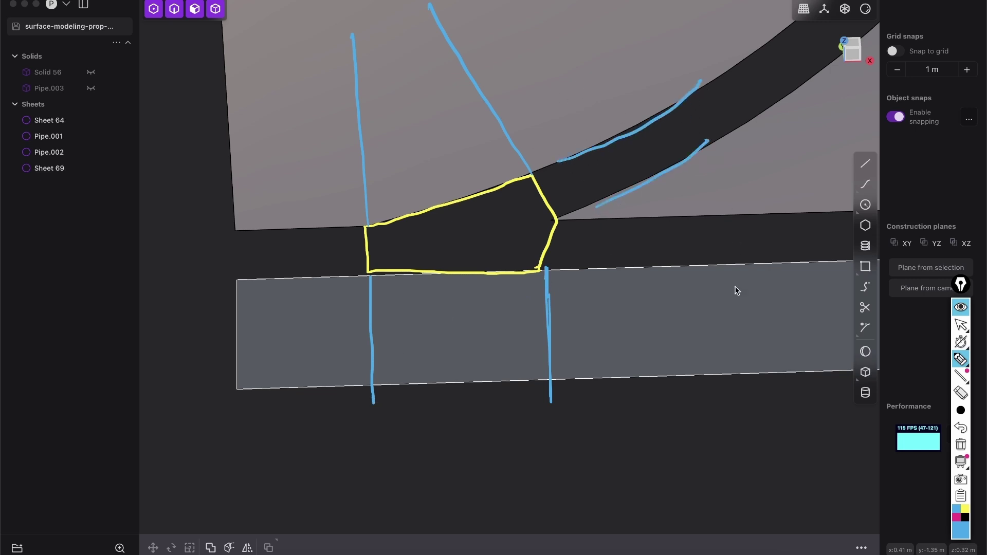
{"action": "left_click_drag", "start_coordinate": [619, 221], "coordinate": [730, 216]}
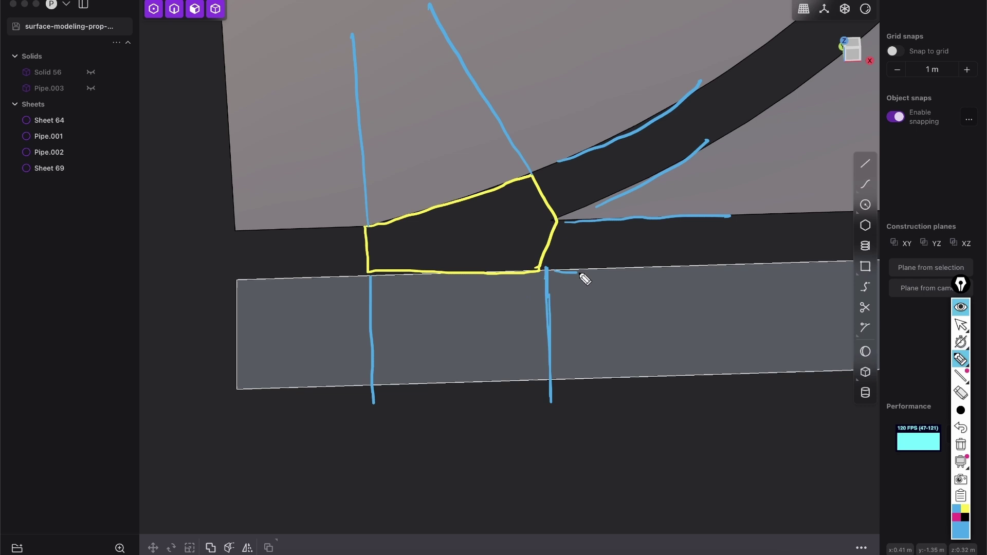
{"action": "left_click_drag", "start_coordinate": [581, 274], "coordinate": [740, 272]}
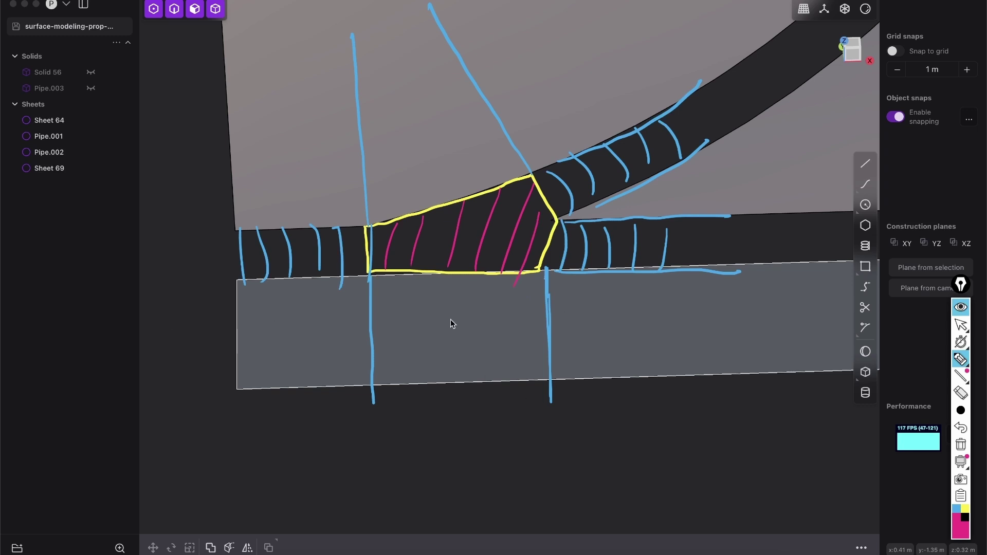
{"action": "left_click", "coordinate": [961, 445]}
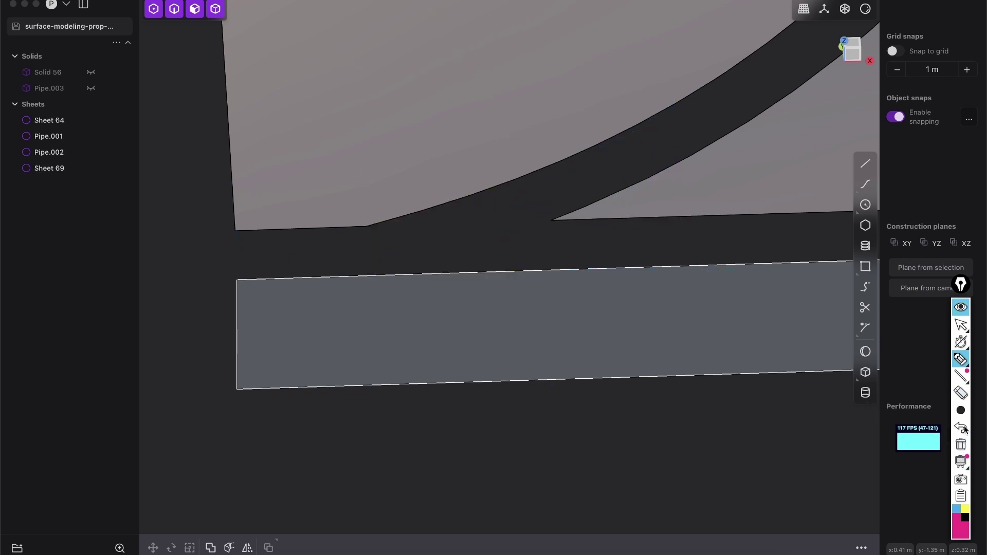
{"action": "left_click", "coordinate": [962, 324]}
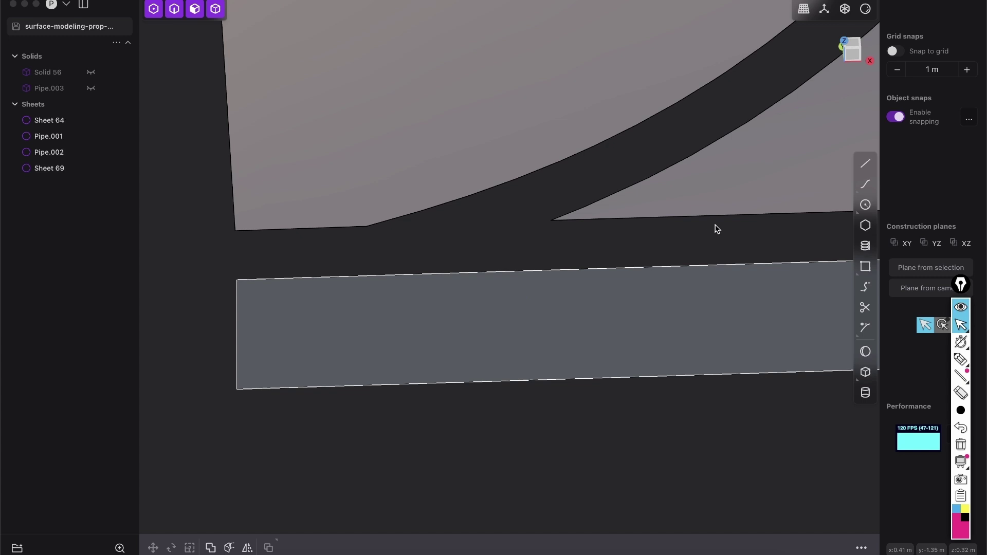
Step: Split the face of the outer rim strip, Sheet 64, crosswise opposite the pointed tip of Pipe.002
{"action": "left_click", "coordinate": [574, 332]}
{"action": "key", "text": "3"}
{"action": "left_click", "coordinate": [579, 313]}
{"action": "key", "text": "ctrl+r"}
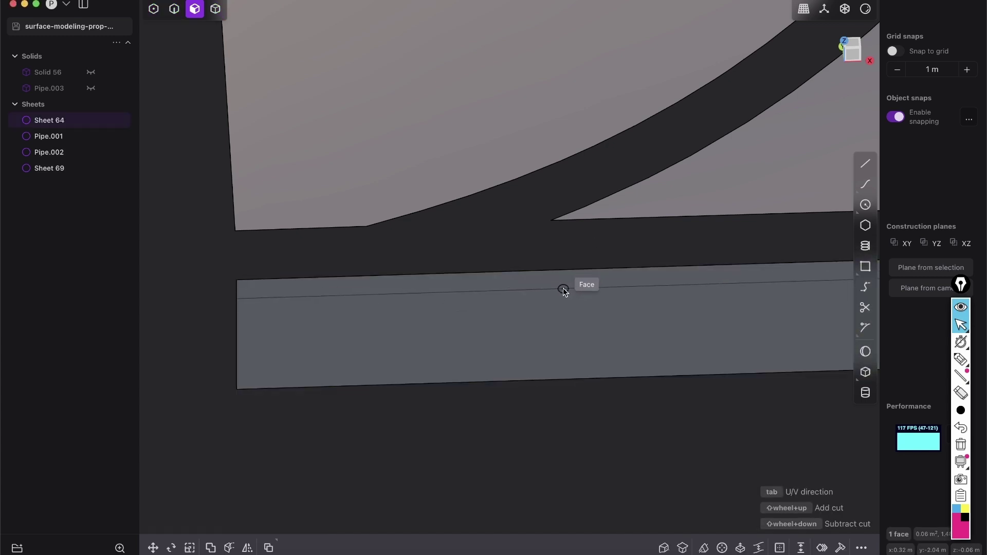
{"action": "key", "text": "Tab"}
{"action": "left_click", "coordinate": [563, 290]}
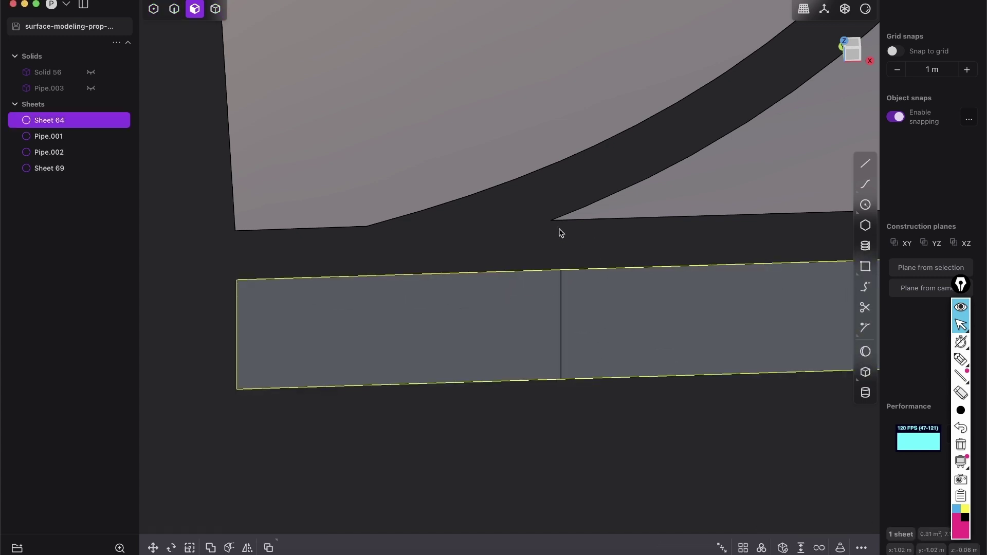
{"action": "key", "text": "2"}
{"action": "left_click", "coordinate": [563, 292]}
{"action": "key", "text": "f"}
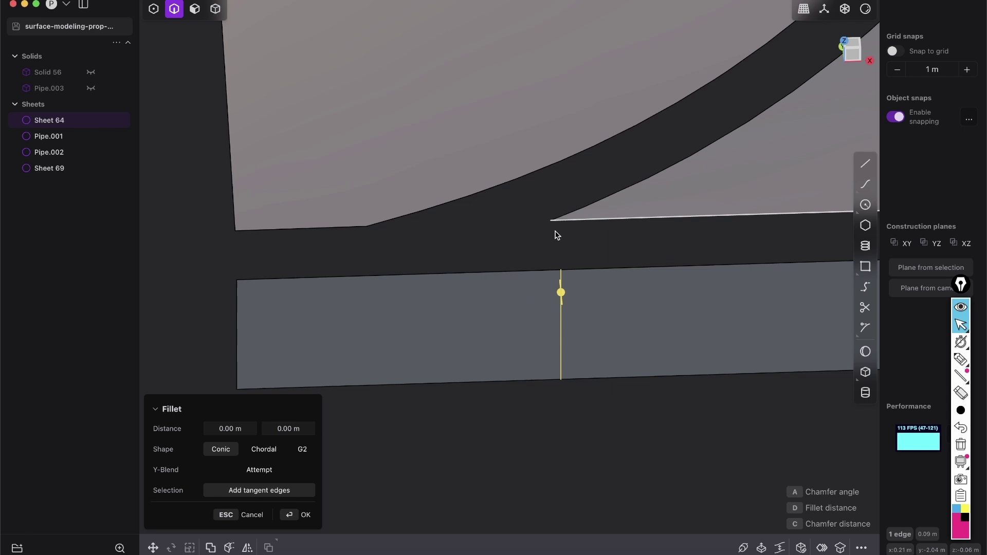
{"action": "key", "text": "Escape"}
Step: Split the smaller swirl sheet, Pipe.001, from its crease edge upward, opposite the pointed tip of Pipe.002
{"action": "middle_click_drag", "start_coordinate": [520, 150], "coordinate": [524, 186]}
{"action": "key", "text": "3"}
{"action": "left_click", "coordinate": [508, 147]}
{"action": "key", "text": "ctrl+r"}
{"action": "left_click", "coordinate": [515, 182]}
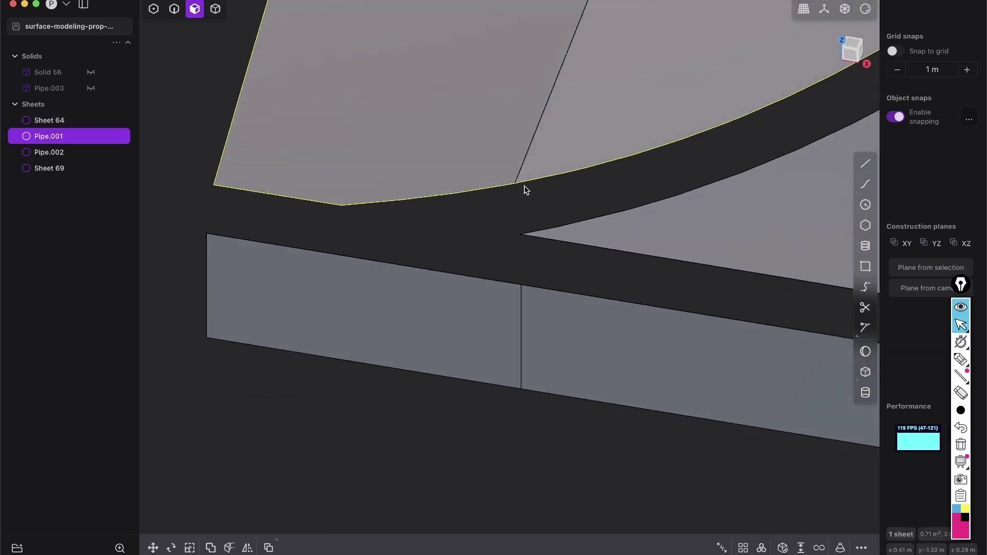
{"action": "left_click", "coordinate": [326, 278]}
Step: Split the end face of the outer rim strip, Sheet 64, crosswise in line with the lower corner of Pipe.001
{"action": "key", "text": "2"}
{"action": "left_click", "coordinate": [323, 203]}
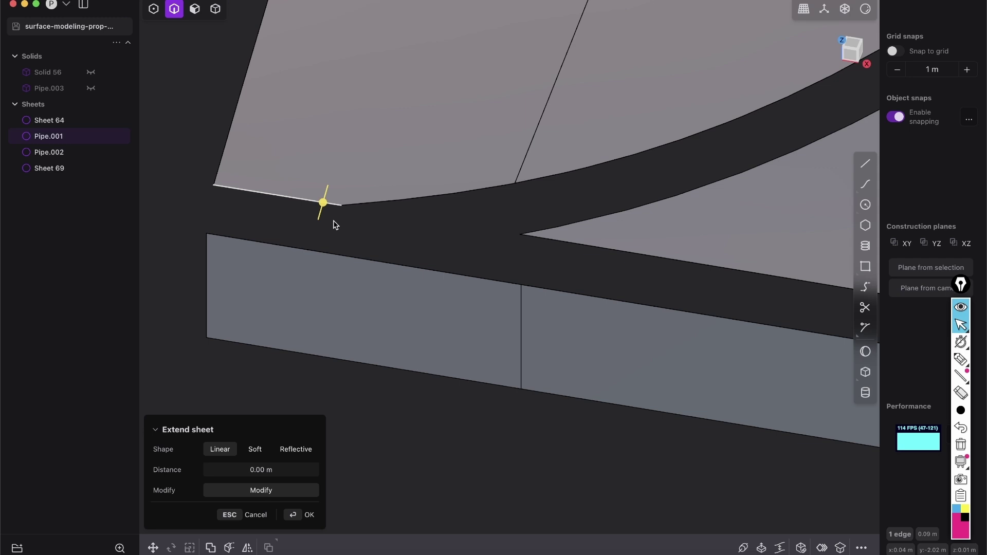
{"action": "middle_click_drag", "start_coordinate": [334, 225], "coordinate": [374, 234]}
{"action": "key", "text": "shift+3"}
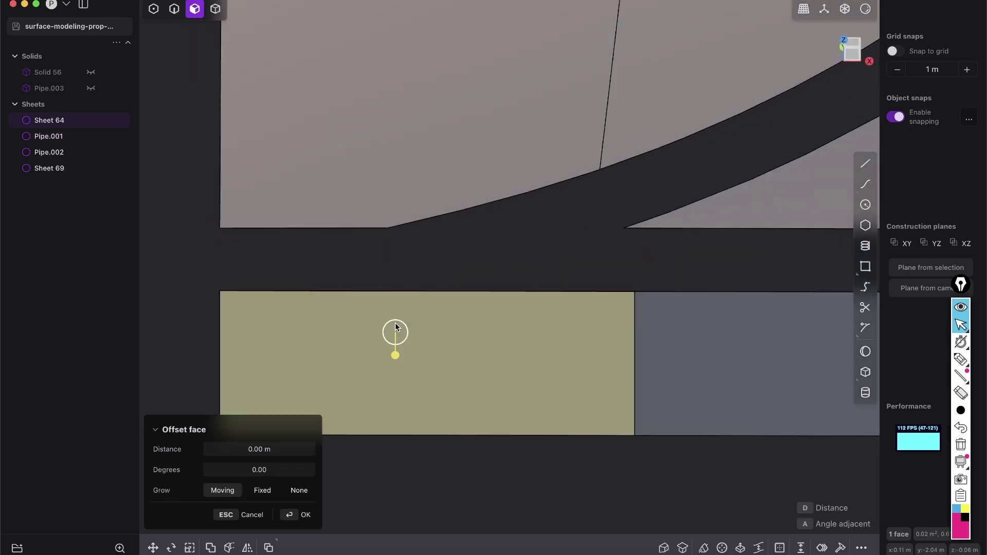
{"action": "key", "text": "ctrl+r"}
{"action": "left_click", "coordinate": [395, 298]}
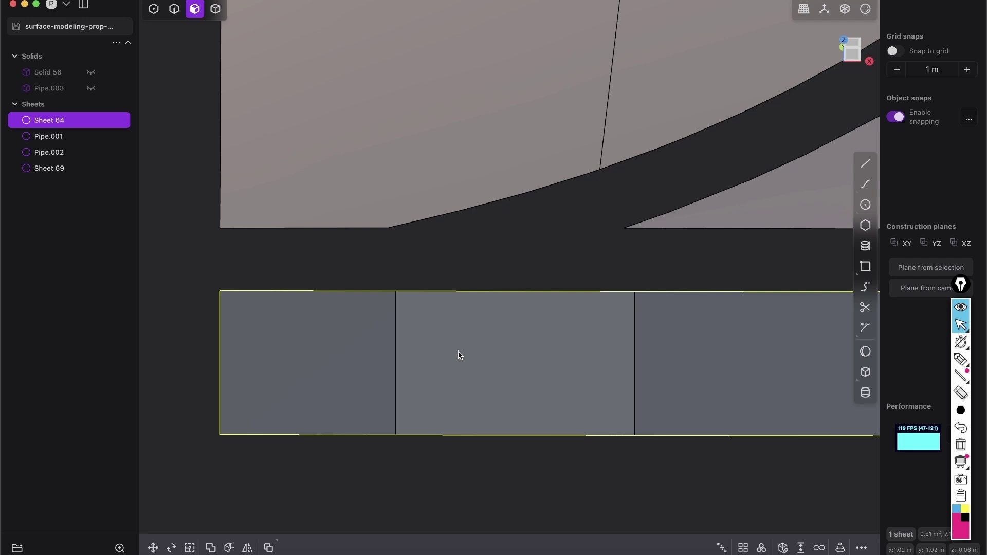
{"action": "left_click", "coordinate": [449, 259]}
Step: Loft between the short lower edge of Pipe.001 and the facing end edge of Sheet 64 with G1 continuity
{"action": "key", "text": "2"}
{"action": "scroll", "coordinate": [531, 246], "scroll_direction": "down", "scroll_amount": 5}
{"action": "scroll", "coordinate": [628, 121], "scroll_direction": "down", "scroll_amount": 2}
{"action": "right_click_drag", "start_coordinate": [628, 121], "coordinate": [545, 152]}
{"action": "scroll", "coordinate": [445, 214], "scroll_direction": "up", "scroll_amount": 8}
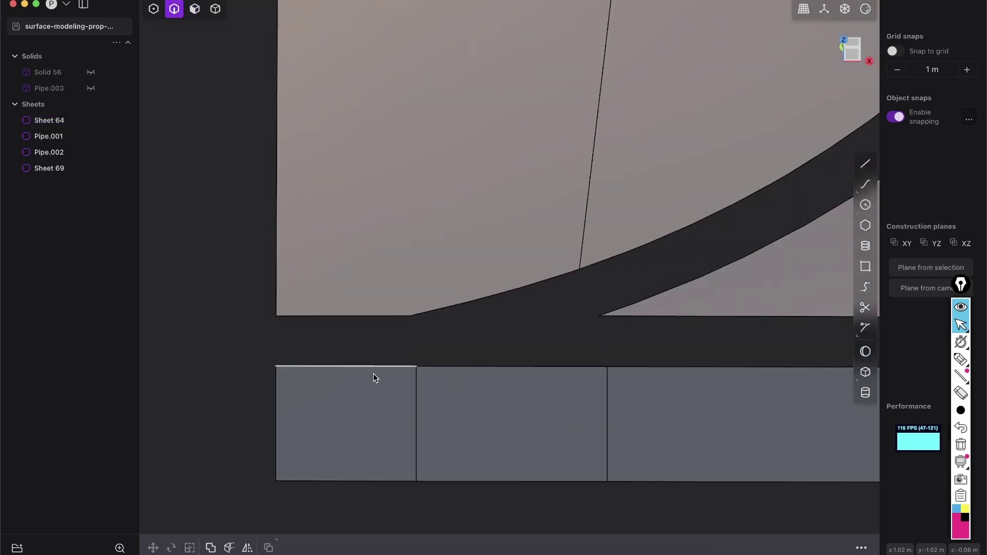
{"action": "left_click", "coordinate": [371, 369]}
{"action": "key", "text": "l"}
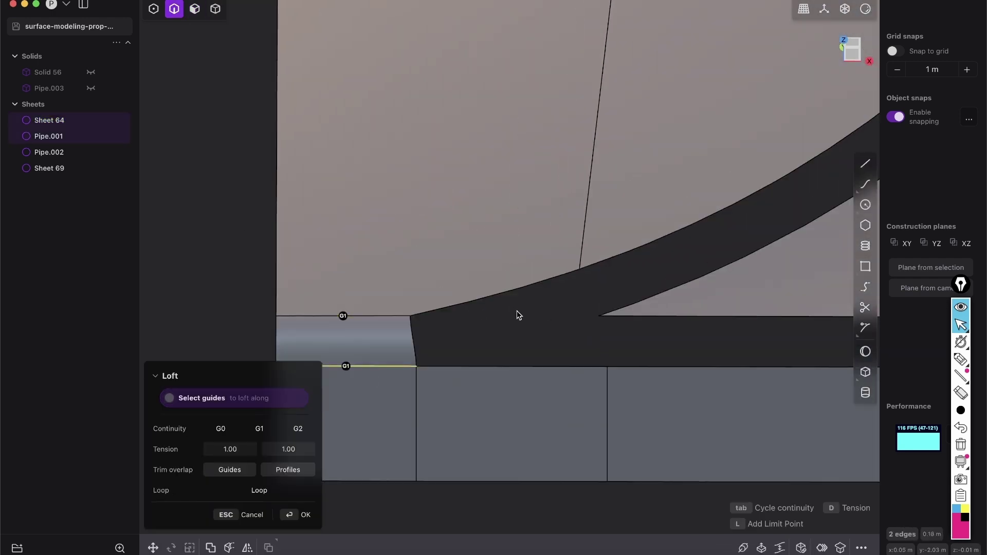
{"action": "right_click", "coordinate": [518, 312]}
{"action": "left_click", "coordinate": [536, 336]}
Step: Try to loft the long outer edge of Pipe.002 to the facing edges of the rim strip, Sheet 64
{"action": "scroll", "coordinate": [612, 337], "scroll_direction": "down", "scroll_amount": 6}
{"action": "right_click_drag", "start_coordinate": [772, 294], "coordinate": [443, 280]}
{"action": "left_click", "coordinate": [492, 318]}
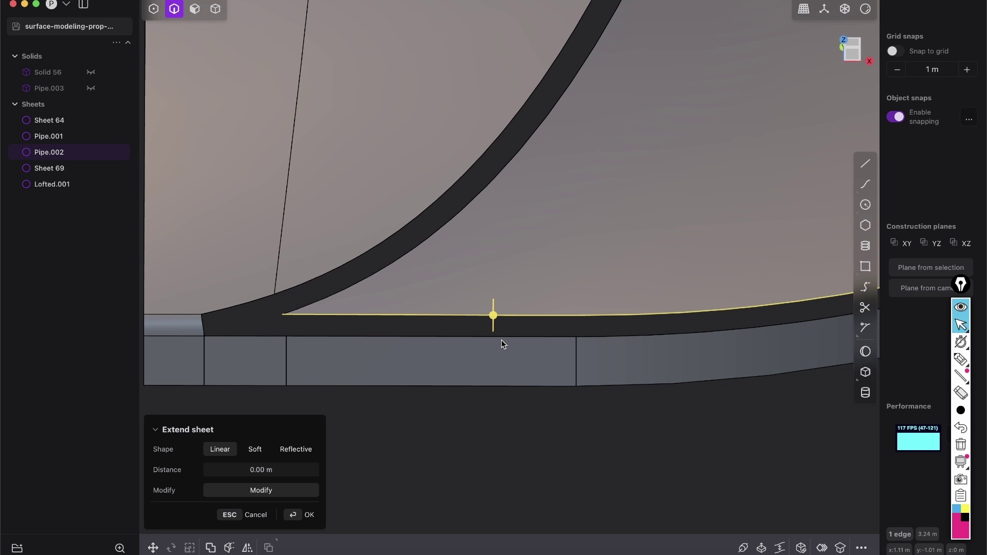
{"action": "scroll", "coordinate": [692, 323], "scroll_direction": "down", "scroll_amount": 6}
{"action": "right_click_drag", "start_coordinate": [776, 263], "coordinate": [397, 317]}
{"action": "middle_click_drag", "start_coordinate": [747, 184], "coordinate": [707, 183]}
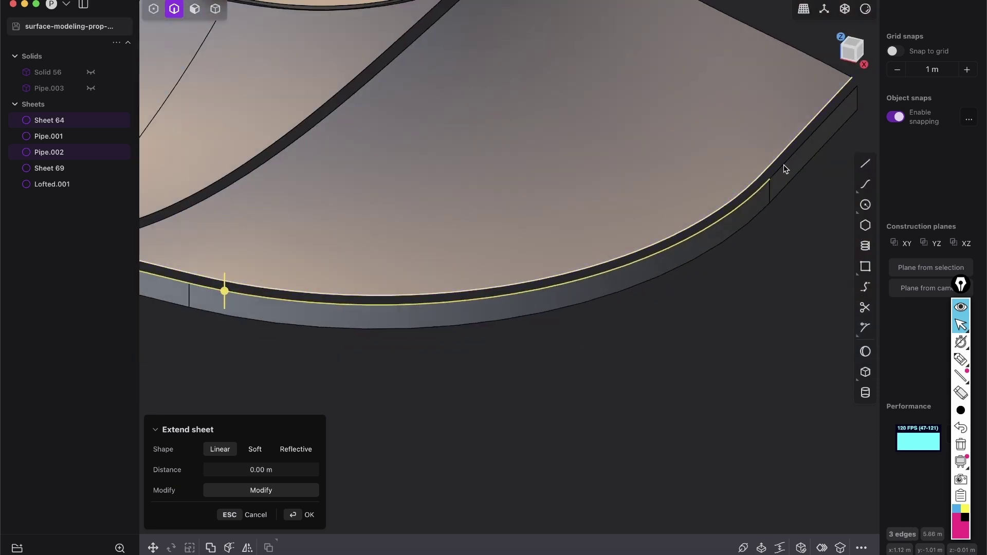
{"action": "key", "text": "l"}
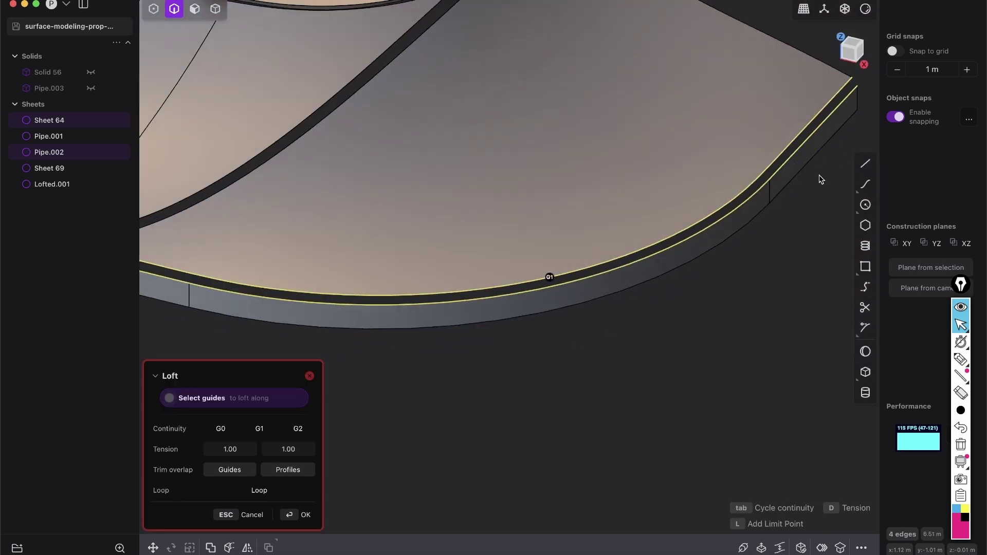
{"action": "key", "text": "Escape"}
Step: Split the large outer sheet, Pipe.002, in line with the rim strip seam where its straight part meets the curve
{"action": "right_click_drag", "start_coordinate": [242, 303], "coordinate": [388, 255]}
{"action": "middle_click_drag", "start_coordinate": [351, 261], "coordinate": [357, 276]}
{"action": "key", "text": "3"}
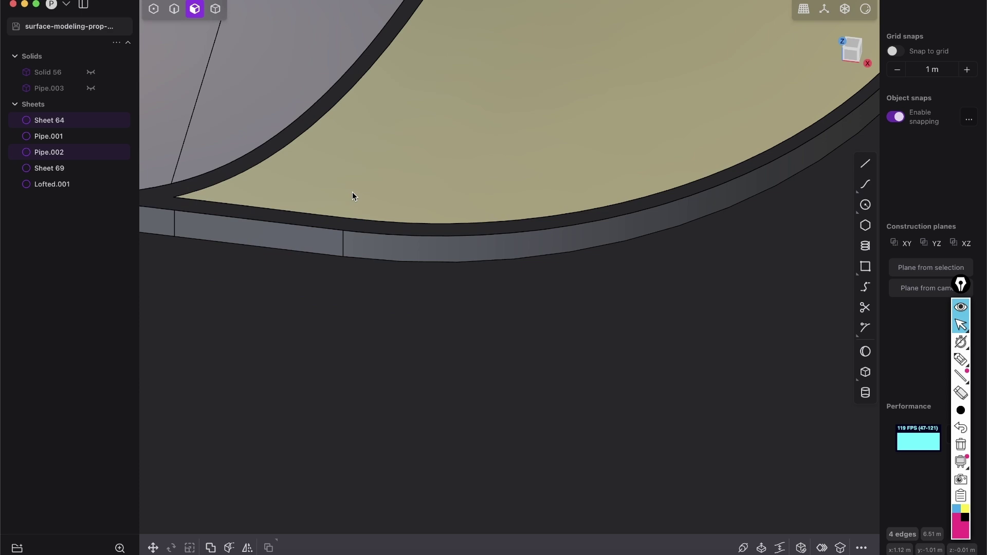
{"action": "left_click", "coordinate": [353, 192]}
{"action": "key", "text": "ctrl+r"}
{"action": "left_click", "coordinate": [346, 227]}
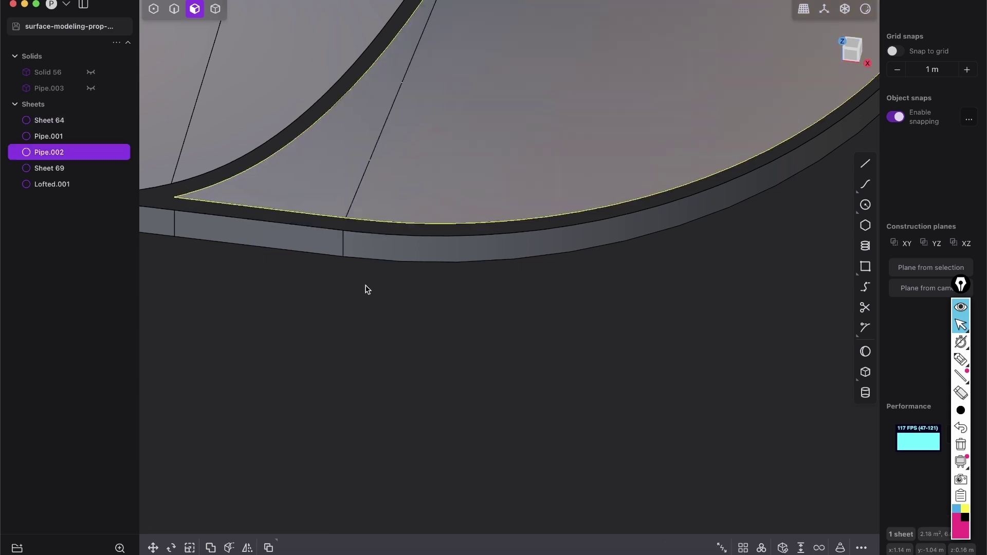
Step: Split Pipe.002 a second time, in line with the rim strip seam at the far end of the curve
{"action": "middle_click_drag", "start_coordinate": [346, 249], "coordinate": [519, 222]}
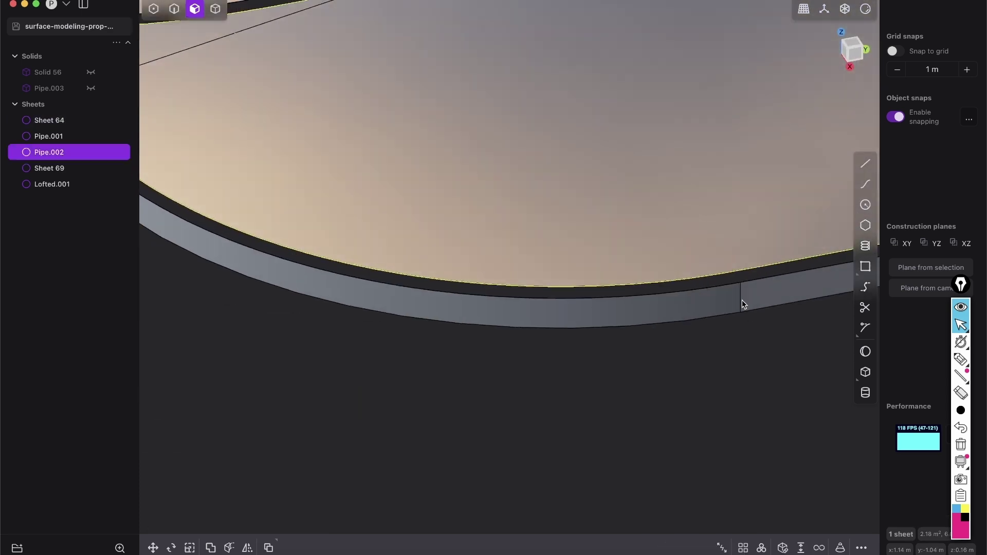
{"action": "left_click", "coordinate": [734, 262]}
{"action": "key", "text": "o"}
{"action": "key", "text": "ctrl+r"}
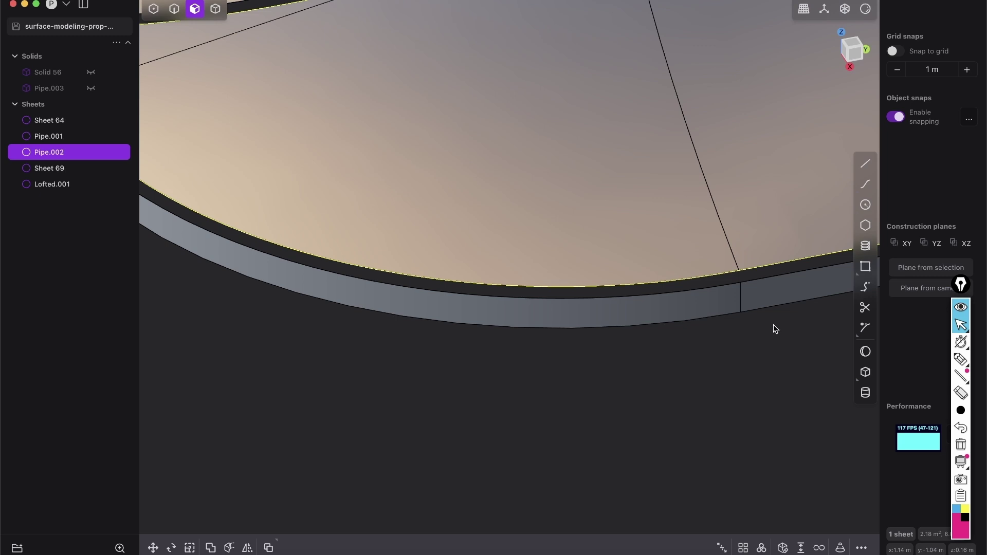
{"action": "middle_click_drag", "start_coordinate": [776, 329], "coordinate": [693, 276]}
Step: Loft the three outer rim edges of Pipe.002 to the three matching upper edges of Sheet 64
{"action": "middle_click_drag", "start_coordinate": [692, 152], "coordinate": [750, 226]}
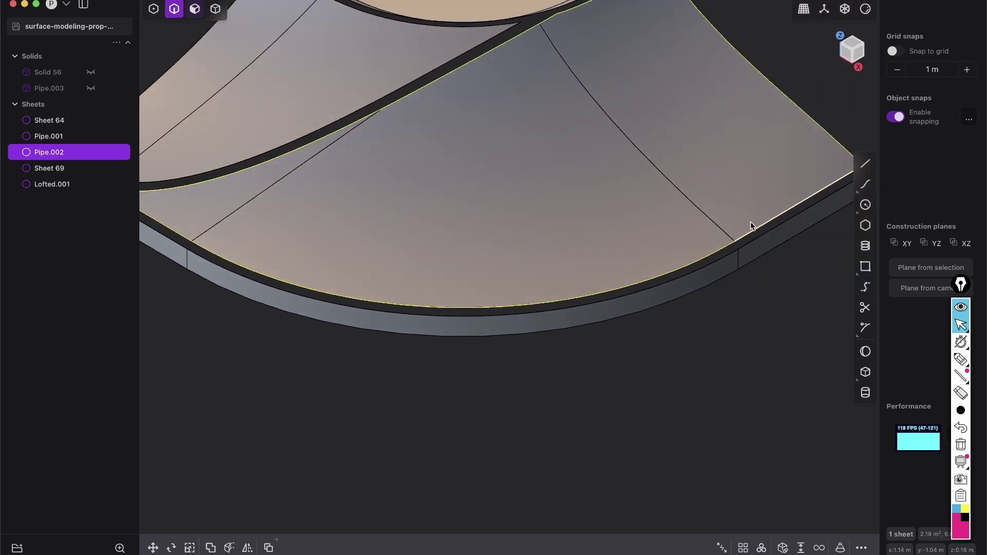
{"action": "left_click", "coordinate": [751, 226]}
{"action": "key", "text": "e"}
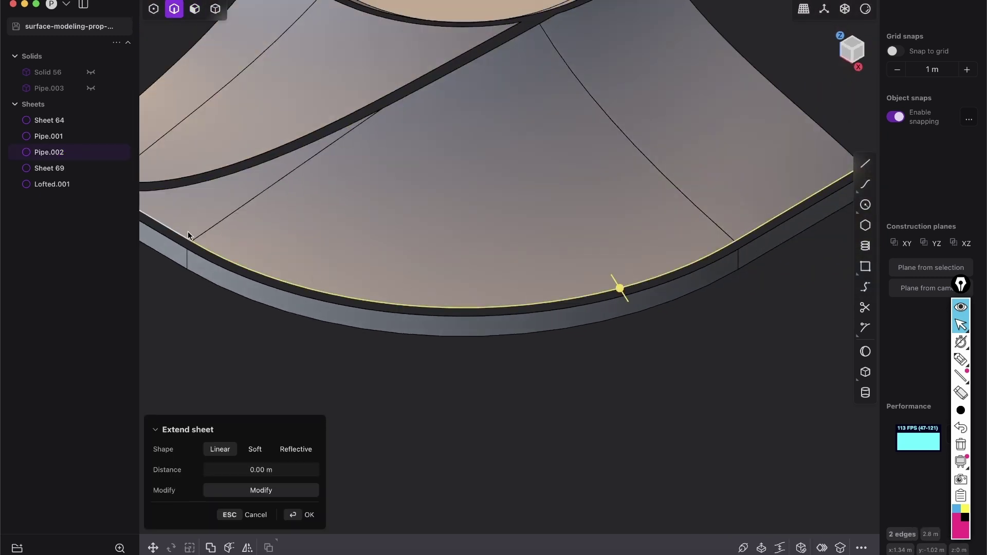
{"action": "left_click", "coordinate": [275, 291], "text": "shift"}
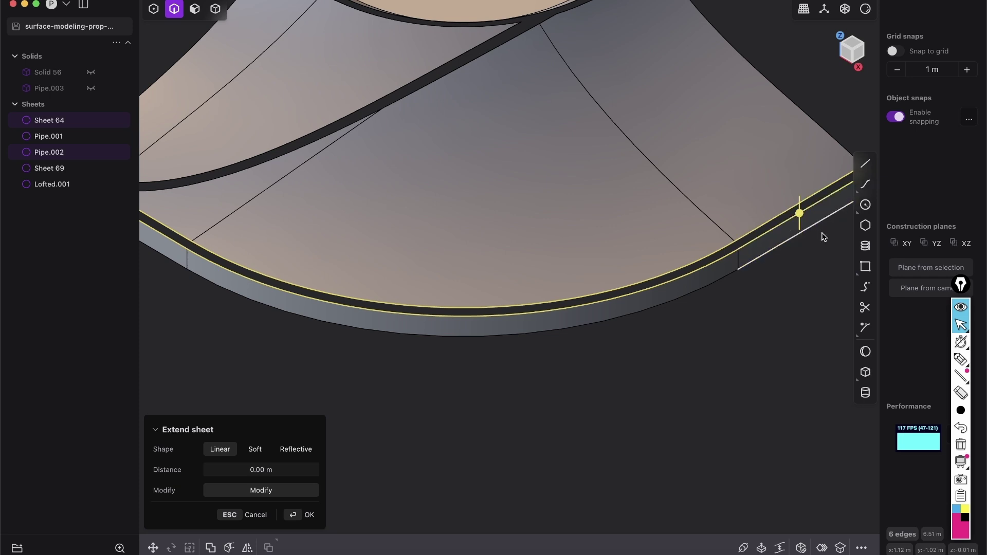
{"action": "key", "text": "l"}
{"action": "key", "text": "Return"}
Step: Drop the crease edge selection on Pipe.001 and remove the two split lines across the Pipe.002 sheet
{"action": "middle_click_drag", "start_coordinate": [335, 329], "coordinate": [734, 318], "text": "shift"}
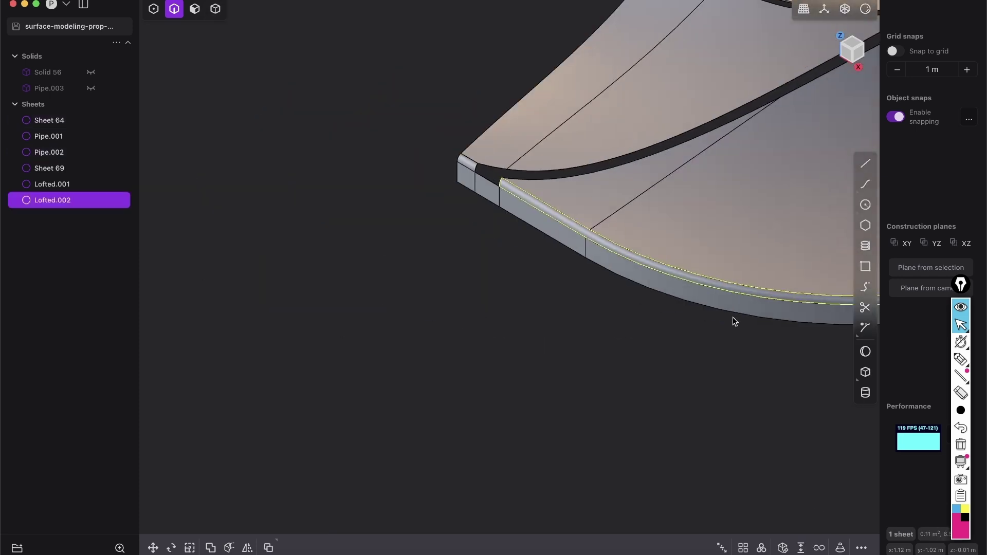
{"action": "middle_click_drag", "start_coordinate": [521, 235], "coordinate": [572, 238]}
{"action": "scroll", "coordinate": [572, 239], "scroll_direction": "up", "scroll_amount": 5}
{"action": "middle_click_drag", "start_coordinate": [571, 154], "coordinate": [534, 319], "text": "shift"}
{"action": "scroll", "coordinate": [535, 309], "scroll_direction": "down", "scroll_amount": 5}
{"action": "left_click", "coordinate": [561, 183]}
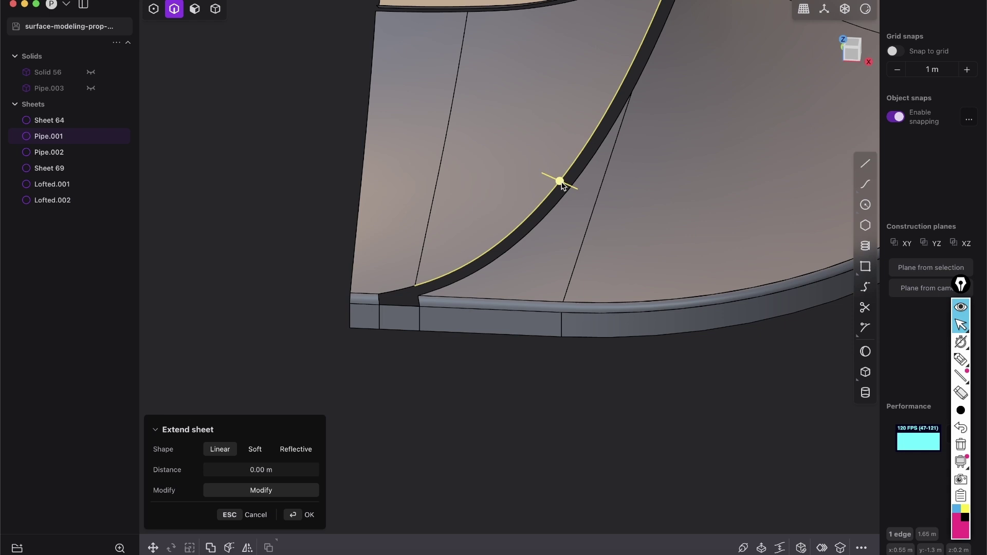
{"action": "middle_click_drag", "start_coordinate": [634, 154], "coordinate": [461, 242]}
{"action": "scroll", "coordinate": [458, 244], "scroll_direction": "down", "scroll_amount": 4}
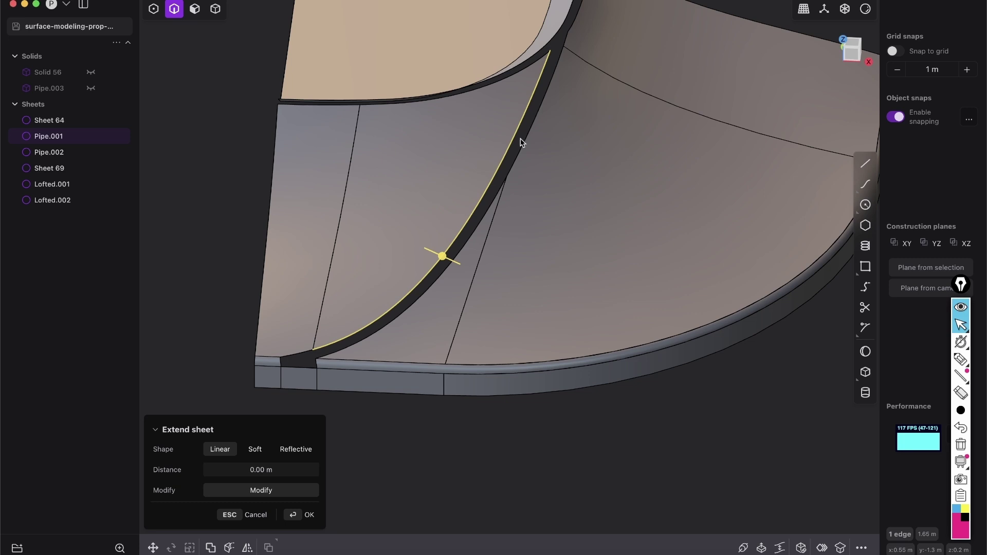
{"action": "key", "text": "Escape"}
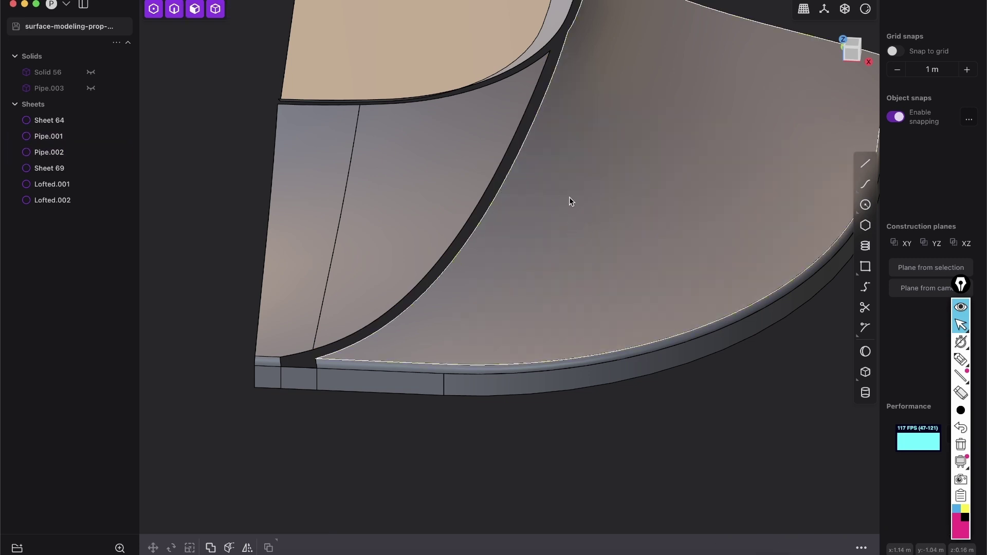
Step: Split the inner rim strip, Sheet 69, crosswise opposite the corner of Pipe.002 where the crease and rim gaps meet
{"action": "middle_click_drag", "start_coordinate": [569, 201], "coordinate": [513, 156]}
{"action": "key", "text": "2"}
{"action": "left_click", "coordinate": [513, 154]}
{"action": "key", "text": "g"}
{"action": "middle_click_drag", "start_coordinate": [577, 115], "coordinate": [489, 323]}
{"action": "left_click", "coordinate": [532, 327]}
{"action": "key", "text": "ctrl+r"}
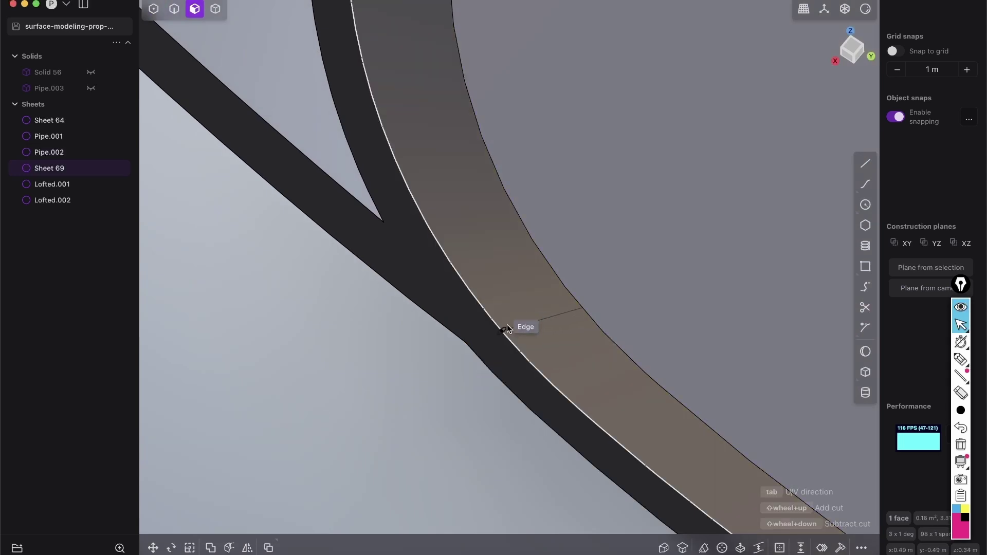
{"action": "left_click", "coordinate": [507, 325]}
Step: Split both Pipe.002 and the inner rim strip, Sheet 69, opposite the upper pointed tip of Pipe.001
{"action": "middle_click_drag", "start_coordinate": [513, 289], "coordinate": [455, 359]}
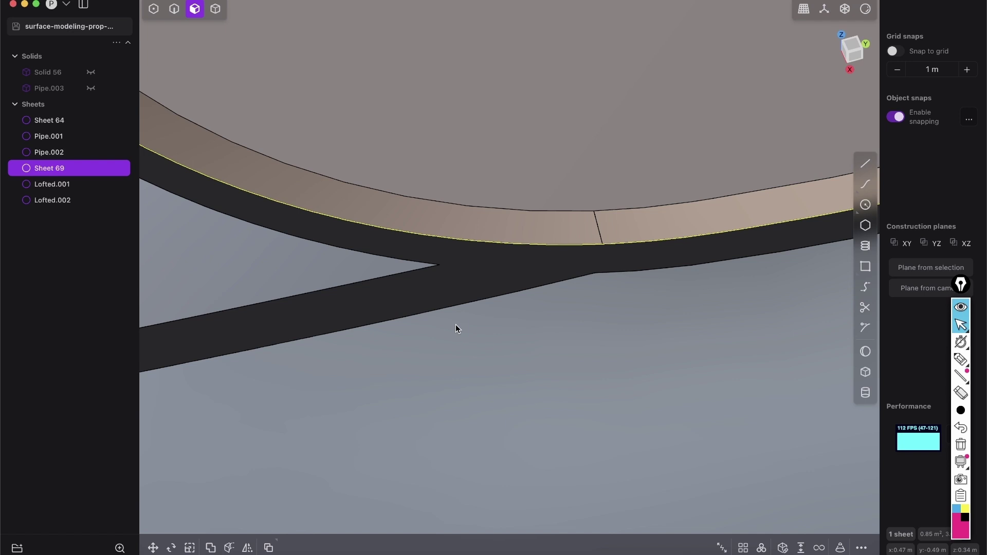
{"action": "left_click", "coordinate": [473, 354]}
{"action": "key", "text": "ctrl+r"}
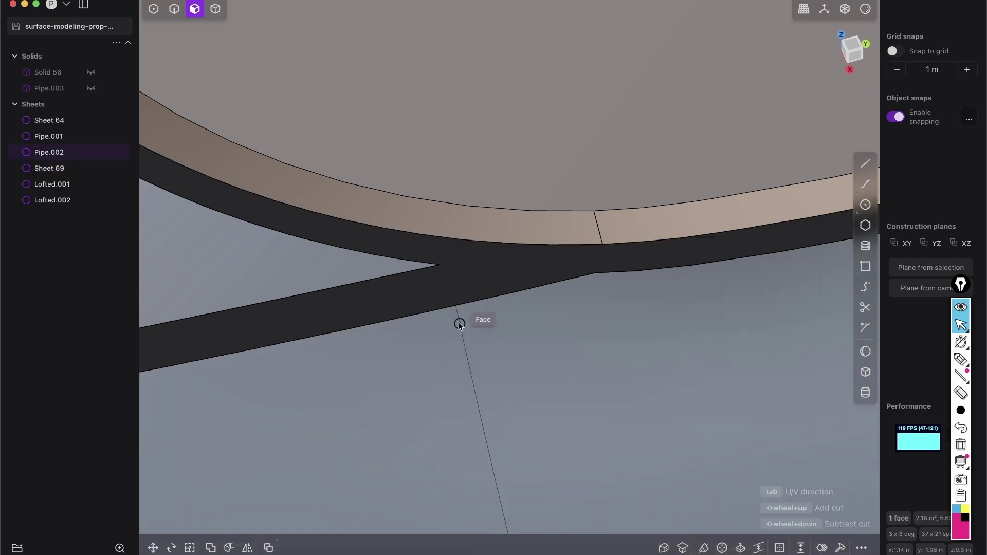
{"action": "middle_click_drag", "start_coordinate": [443, 235], "coordinate": [322, 237]}
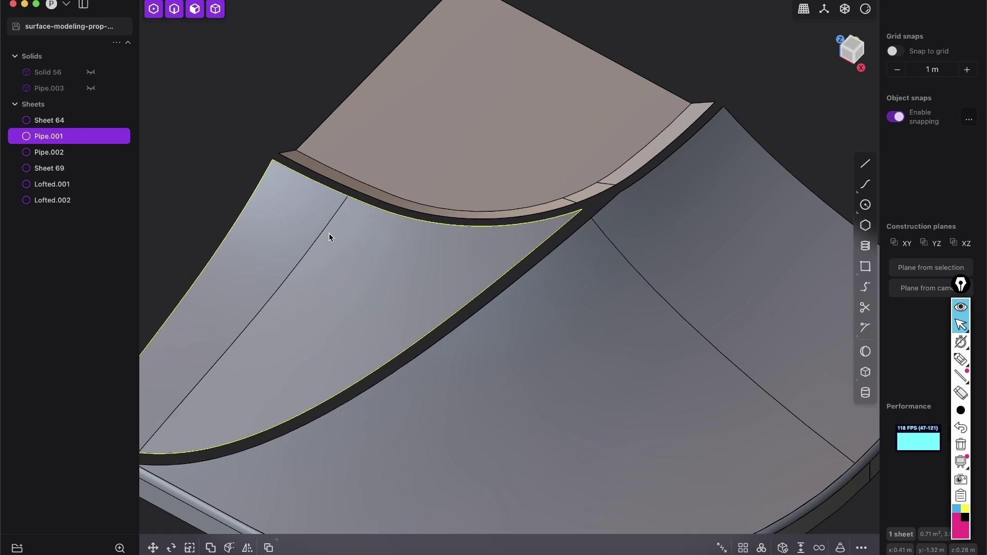
Step: Remove the crosswise split line from the Pipe.001 sheet
{"action": "left_click", "coordinate": [329, 232]}
{"action": "key", "text": "o"}
{"action": "key", "text": "1"}
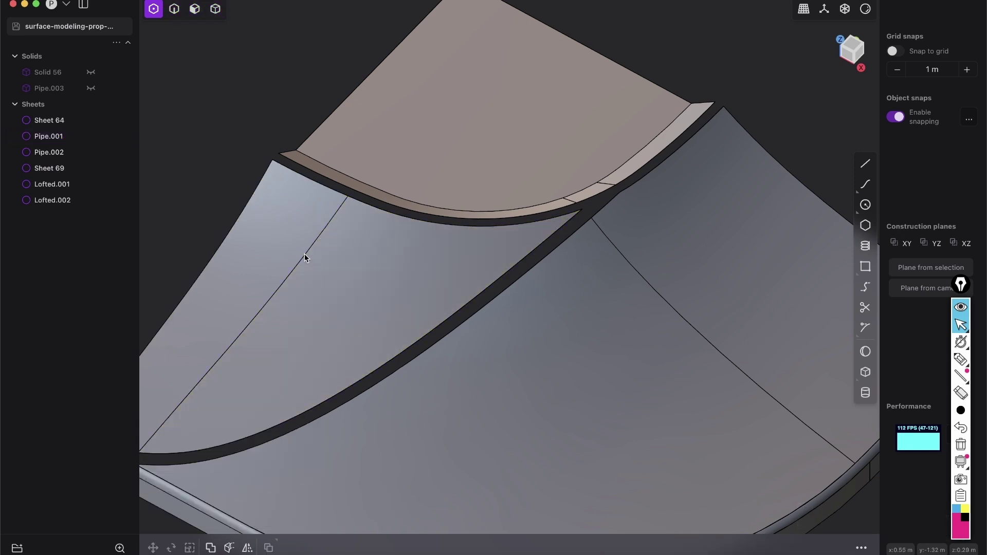
{"action": "key", "text": "2"}
{"action": "left_click", "coordinate": [312, 248]}
{"action": "key", "text": "b"}
{"action": "key", "text": "Escape"}
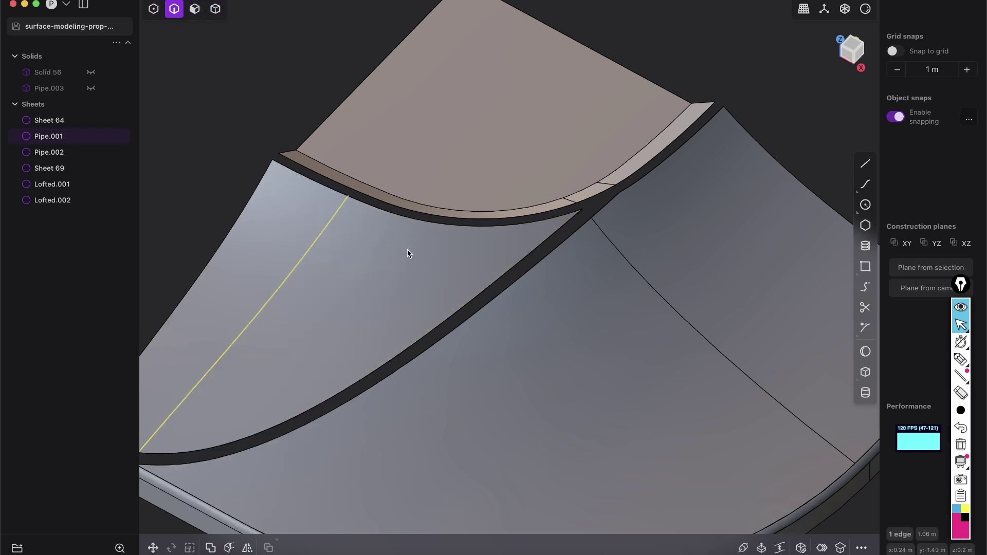
{"action": "key", "text": "x"}
Step: Loft the upper edge of Pipe.001 to the matching outer edge of the inner rim strip, Sheet 69
{"action": "middle_click_drag", "start_coordinate": [404, 248], "coordinate": [419, 307], "text": "shift"}
{"action": "scroll", "coordinate": [514, 308], "scroll_direction": "up", "scroll_amount": 5}
{"action": "middle_click_drag", "start_coordinate": [516, 334], "coordinate": [526, 287]}
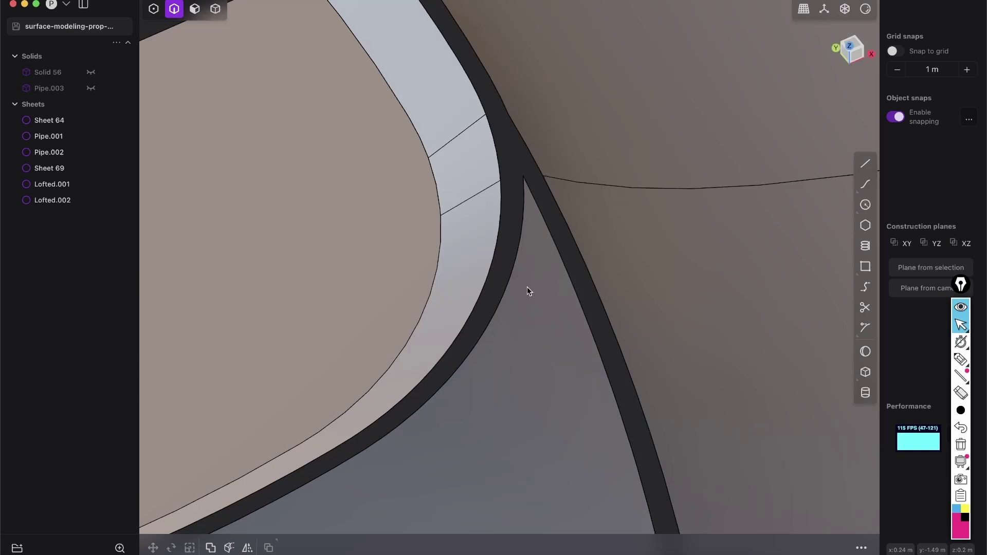
{"action": "left_click", "coordinate": [510, 284]}
{"action": "key", "text": "shift+e"}
{"action": "scroll", "coordinate": [510, 273], "scroll_direction": "down", "scroll_amount": 4}
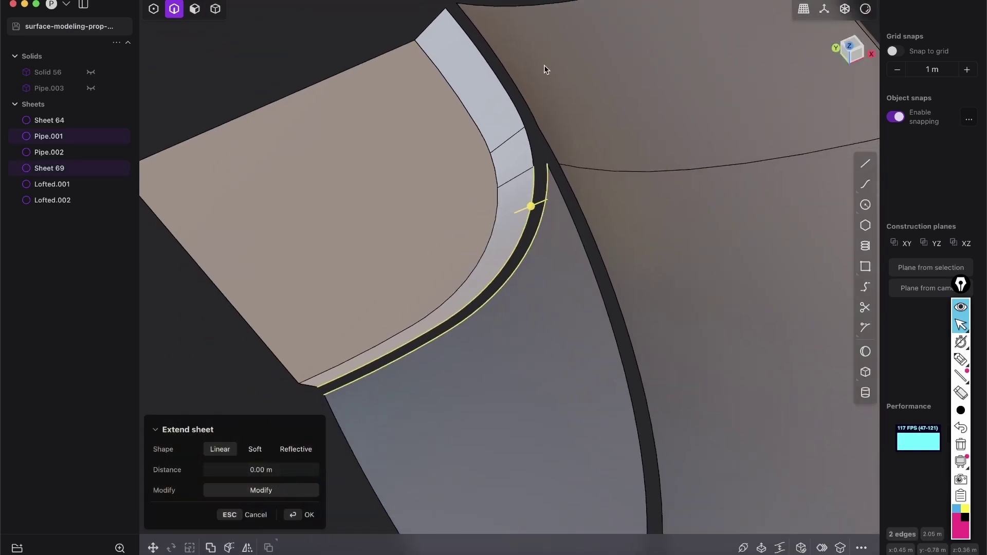
{"action": "key", "text": "l"}
{"action": "key", "text": "Return"}
{"action": "middle_click_drag", "start_coordinate": [600, 249], "coordinate": [464, 280]}
{"action": "left_click", "coordinate": [464, 284]}
{"action": "key", "text": "e"}
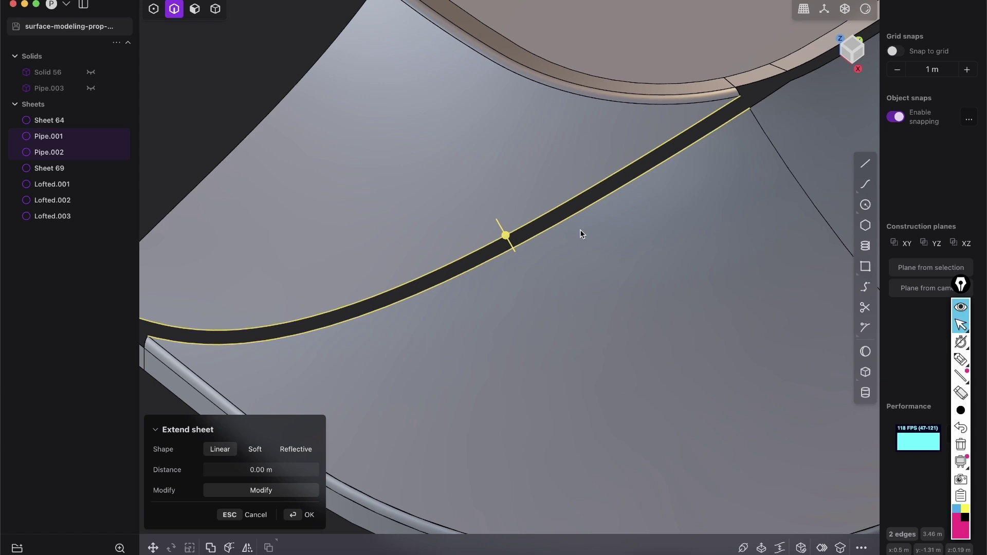
{"action": "key", "text": "l"}
{"action": "middle_click_drag", "start_coordinate": [562, 279], "coordinate": [429, 218]}
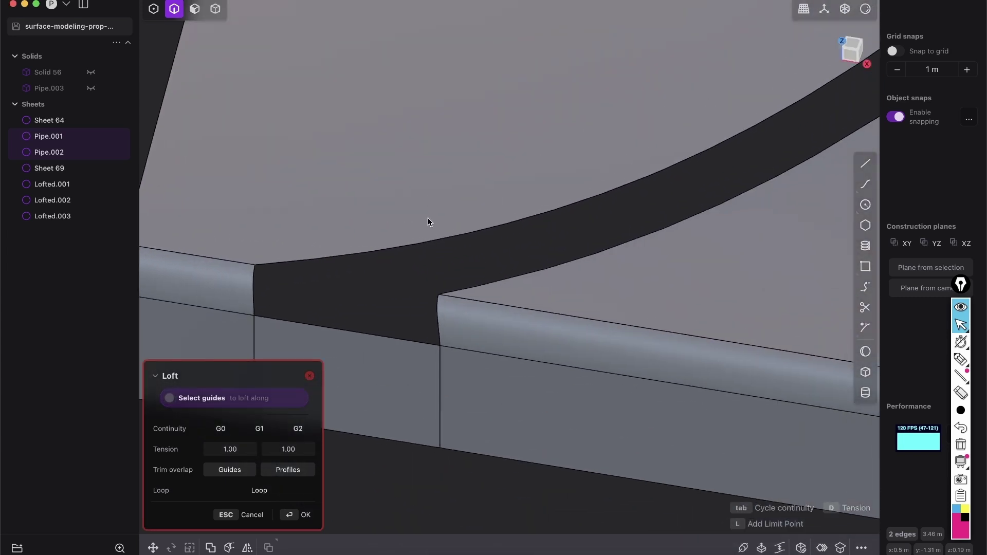
{"action": "key", "text": "Escape"}
Step: Split Pipe.001 crosswise opposite the lower corner of Pipe.002 where the crease gap meets the outer rim
{"action": "key", "text": "3"}
{"action": "left_click", "coordinate": [435, 236]}
{"action": "key", "text": "o"}
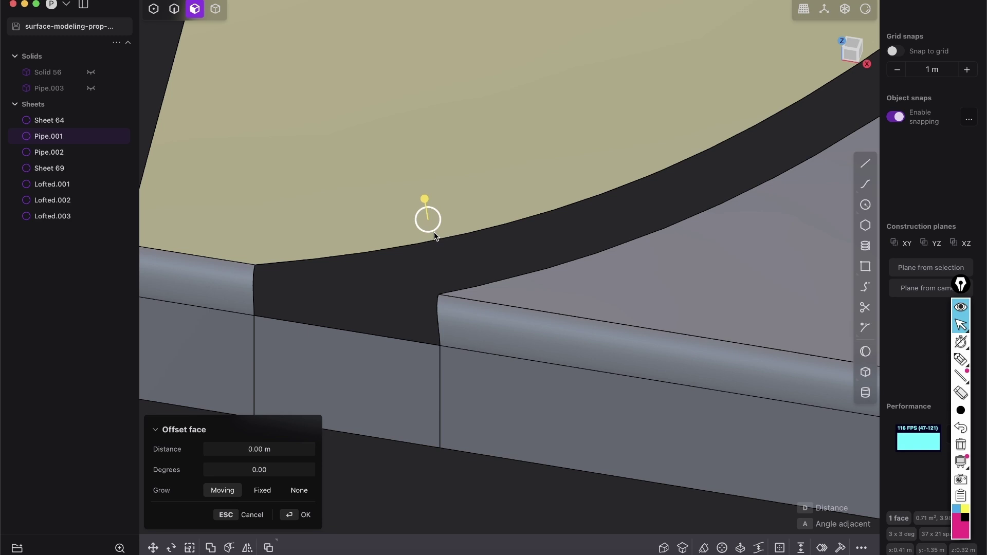
{"action": "key", "text": "ctrl+r"}
Step: Loft the crease edge of Pipe.001 beyond the new split to the facing edge of Pipe.002
{"action": "left_click", "coordinate": [490, 241]}
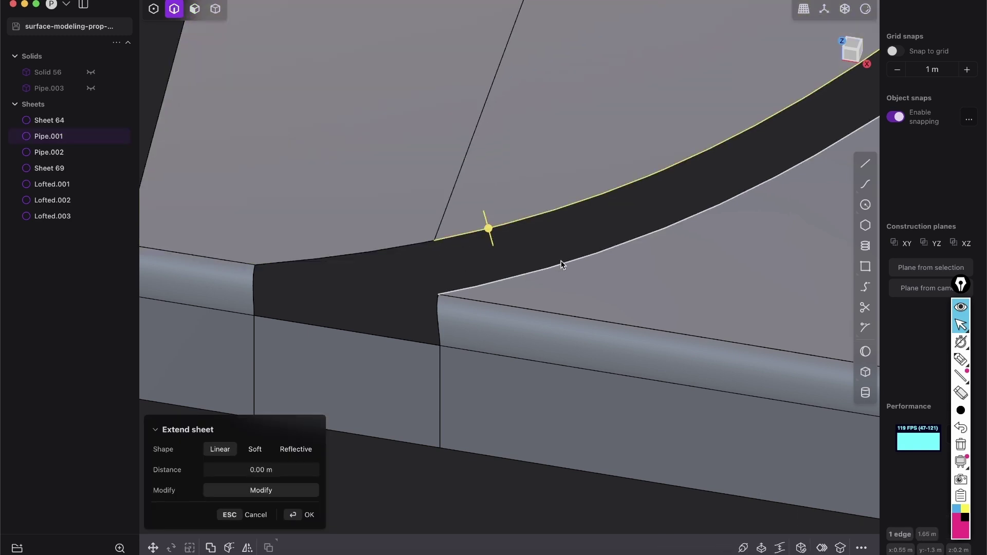
{"action": "key", "text": "l"}
{"action": "key", "text": "Return"}
Step: Loft the inner rim edge of Pipe.002 beyond the crease junction to the matching edge of Sheet 69
{"action": "scroll", "coordinate": [622, 229], "scroll_direction": "down", "scroll_amount": 8}
{"action": "middle_click_drag", "start_coordinate": [621, 229], "coordinate": [456, 306], "text": "shift"}
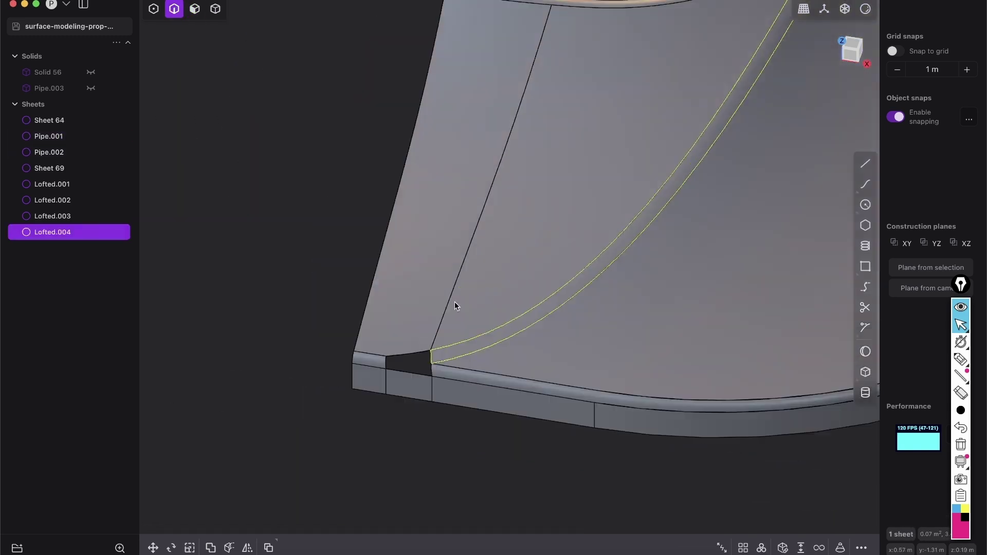
{"action": "middle_click_drag", "start_coordinate": [643, 102], "coordinate": [469, 330], "text": "shift"}
{"action": "middle_click_drag", "start_coordinate": [659, 193], "coordinate": [496, 346]}
{"action": "scroll", "coordinate": [495, 346], "scroll_direction": "up", "scroll_amount": 8}
{"action": "left_click", "coordinate": [635, 251]}
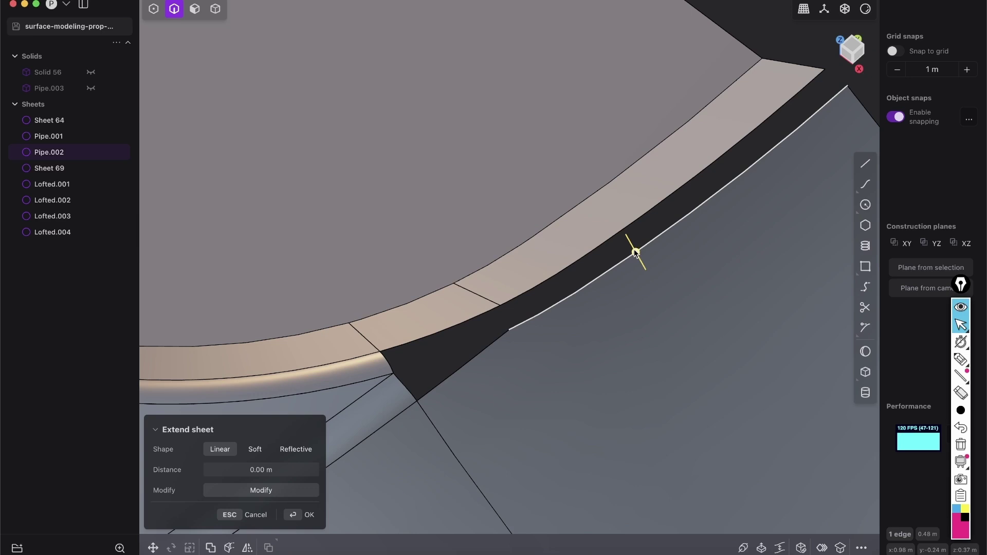
{"action": "key", "text": "l"}
{"action": "key", "text": "Return"}
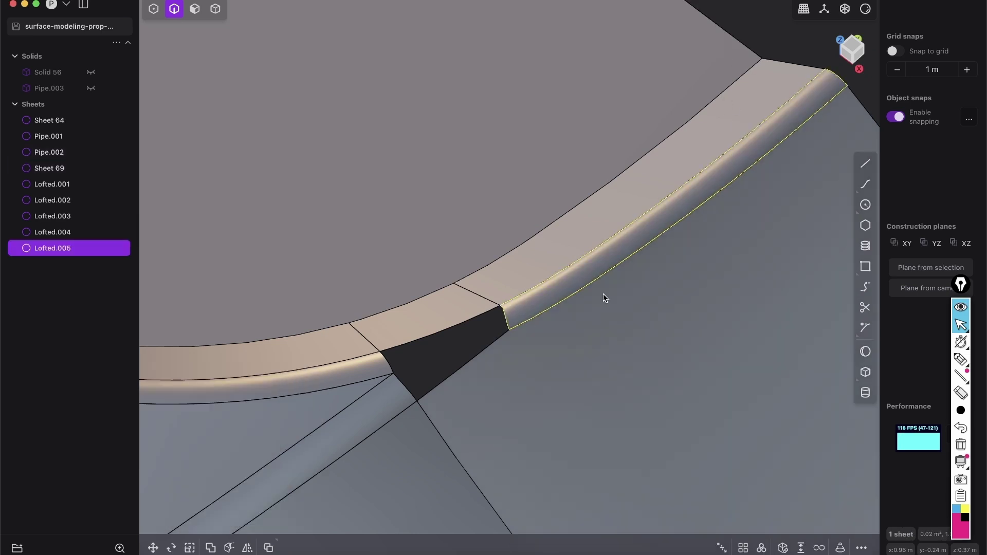
Step: Join all nine sheets into a single sheet and hide the model's edge lines
{"action": "scroll", "coordinate": [604, 294], "scroll_direction": "down", "scroll_amount": 8}
{"action": "middle_click_drag", "start_coordinate": [494, 446], "coordinate": [535, 349], "text": "shift"}
{"action": "right_click_drag", "start_coordinate": [535, 349], "coordinate": [624, 412]}
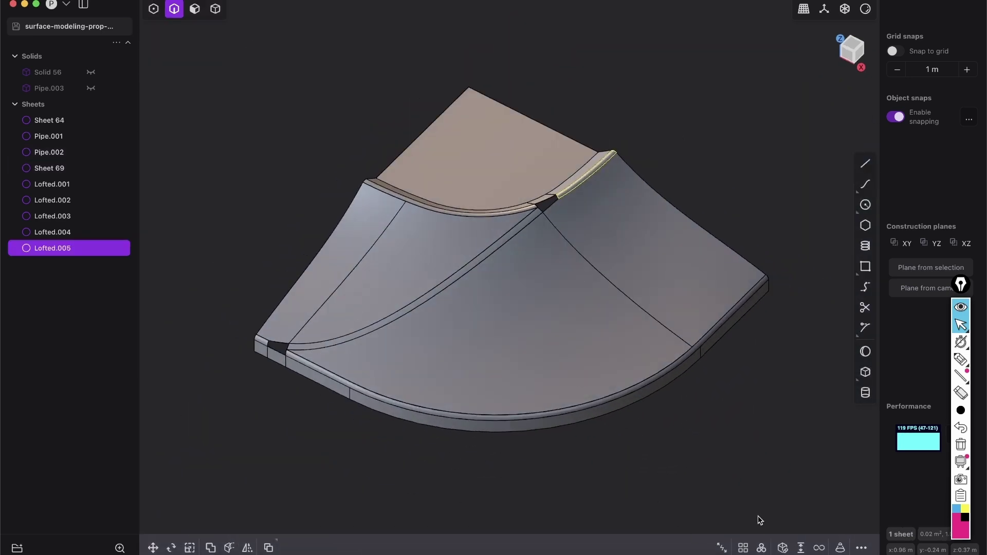
{"action": "left_click_drag", "start_coordinate": [835, 486], "coordinate": [265, 100]}
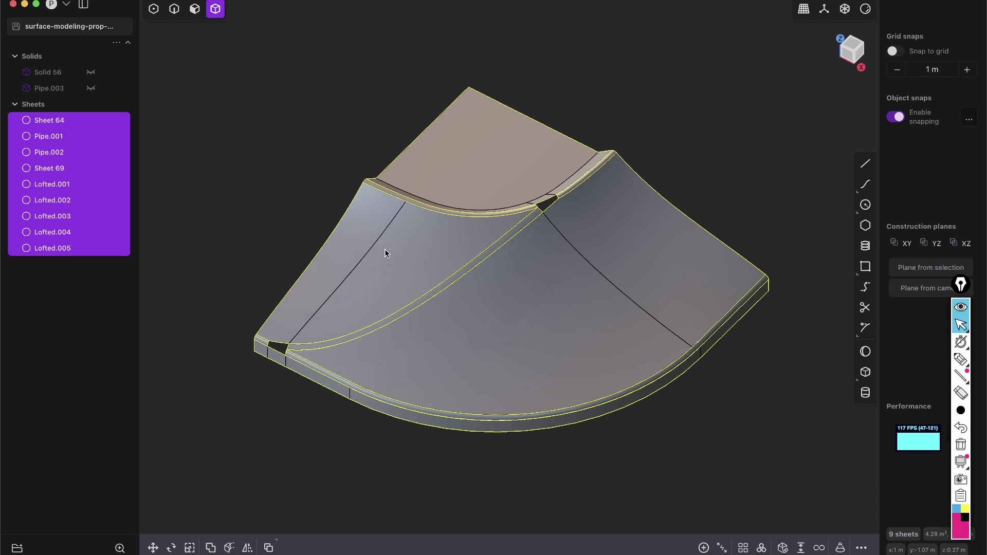
{"action": "key", "text": "j"}
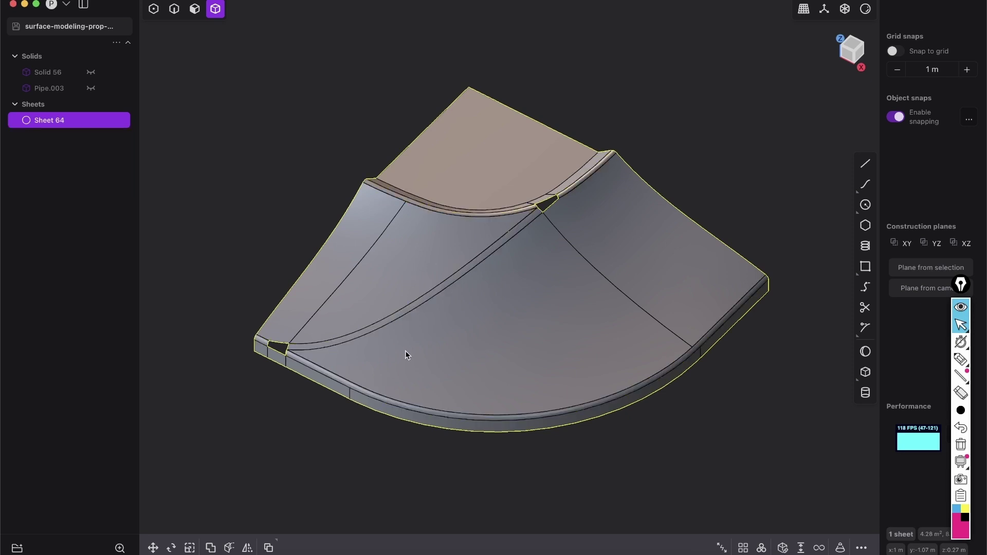
{"action": "mouse_move", "coordinate": [405, 351]}
{"action": "middle_mouse_down"}
{"action": "mouse_move", "coordinate": [441, 357]}
{"action": "mouse_move", "coordinate": [473, 390]}
{"action": "mouse_move", "coordinate": [409, 347]}
{"action": "middle_mouse_up"}
{"action": "key", "text": "alt+shift+z"}
{"action": "key", "text": "Escape"}
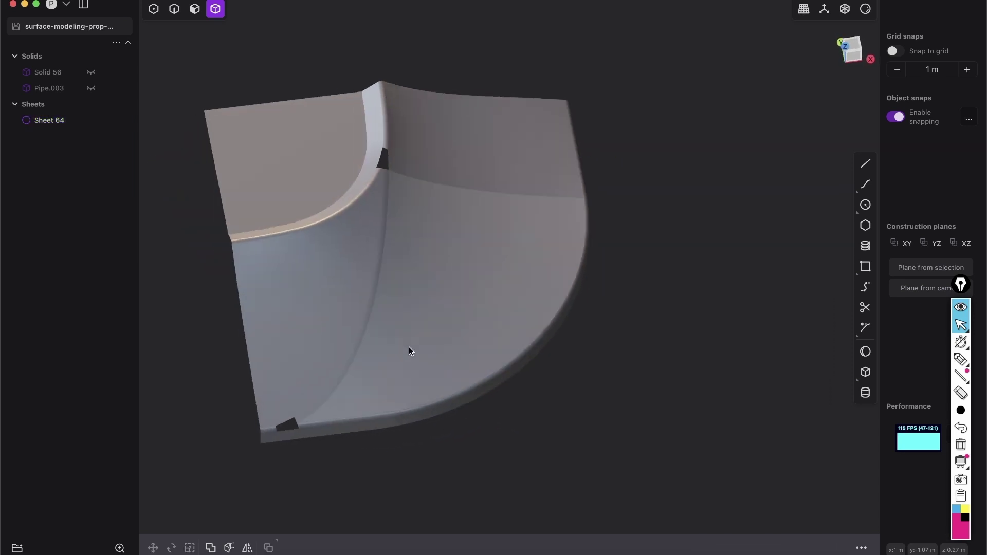
Step: Patch the five-edge hole where the crease meets the outer rim, using G1 continuity on its boundary
{"action": "middle_click_drag", "start_coordinate": [305, 448], "coordinate": [370, 255], "text": "shift"}
{"action": "scroll", "coordinate": [414, 280], "scroll_direction": "up", "scroll_amount": 8}
{"action": "scroll", "coordinate": [369, 221], "scroll_direction": "up", "scroll_amount": 5}
{"action": "middle_click_drag", "start_coordinate": [369, 221], "coordinate": [489, 248], "text": "shift"}
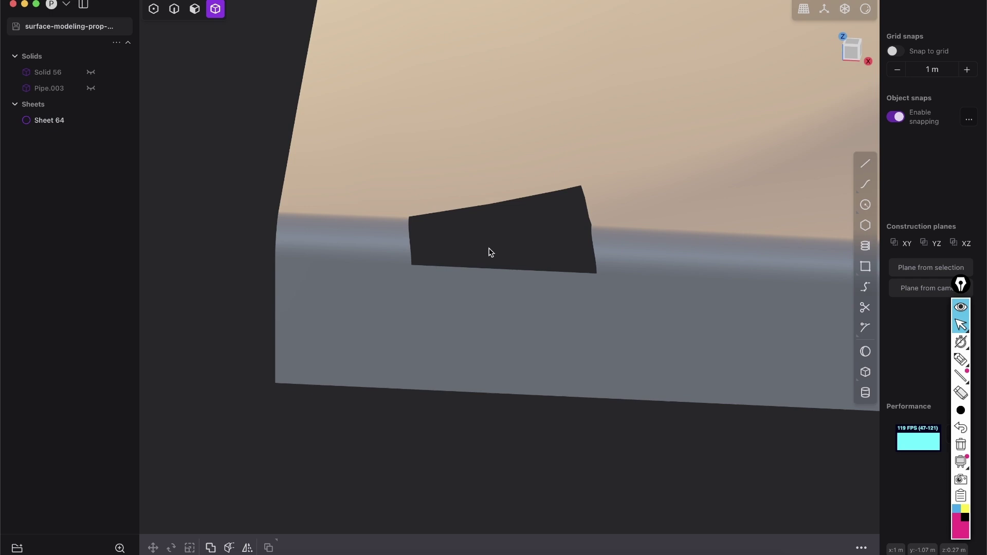
{"action": "right_click_drag", "start_coordinate": [491, 252], "coordinate": [568, 249]}
{"action": "key", "text": "2"}
{"action": "left_click", "coordinate": [583, 226], "text": "alt"}
{"action": "key", "text": "shift+e"}
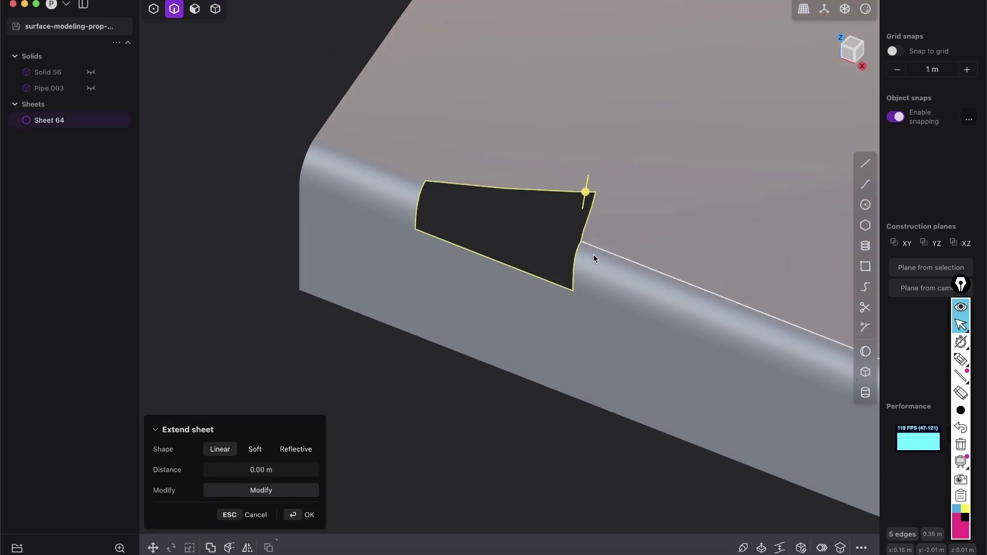
{"action": "middle_click_drag", "start_coordinate": [593, 254], "coordinate": [654, 262]}
{"action": "key", "text": "shift+p"}
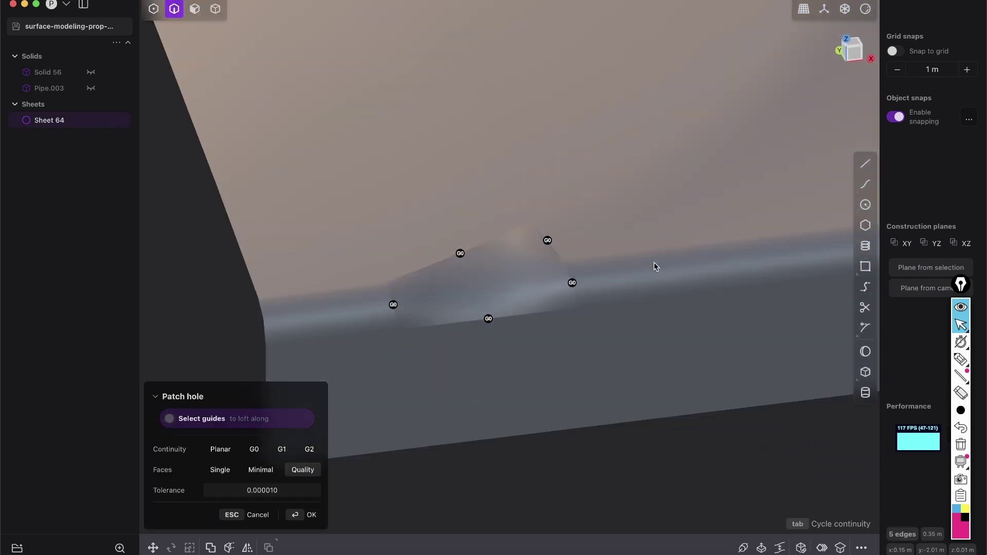
{"action": "right_click_drag", "start_coordinate": [639, 243], "coordinate": [433, 349]}
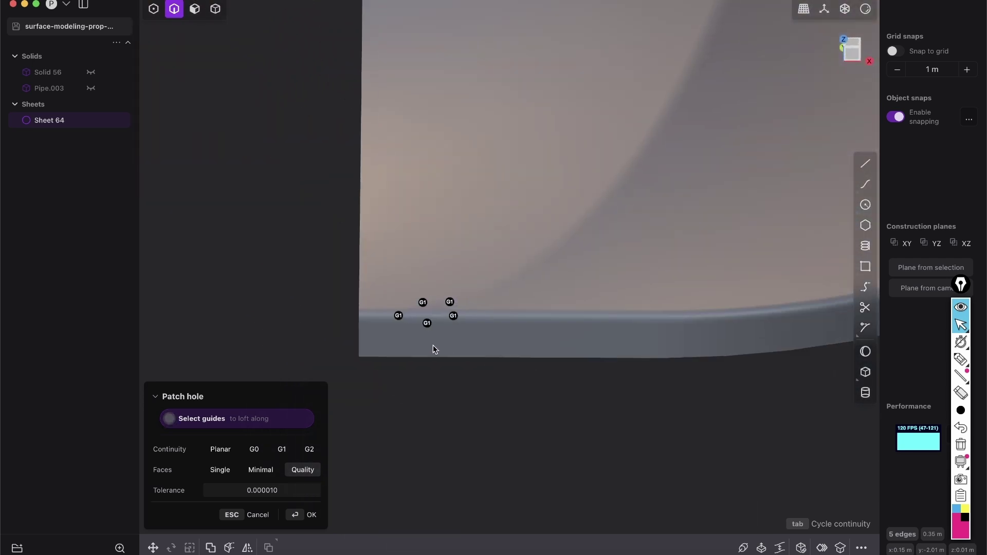
{"action": "left_click", "coordinate": [311, 515]}
Step: Patch the five-edge hole where the crease meets the inner rim, using G1 continuity on its boundary
{"action": "scroll", "coordinate": [465, 296], "scroll_direction": "down", "scroll_amount": 3}
{"action": "right_click_drag", "start_coordinate": [520, 305], "coordinate": [444, 478], "text": "shift"}
{"action": "scroll", "coordinate": [542, 283], "scroll_direction": "up", "scroll_amount": 3}
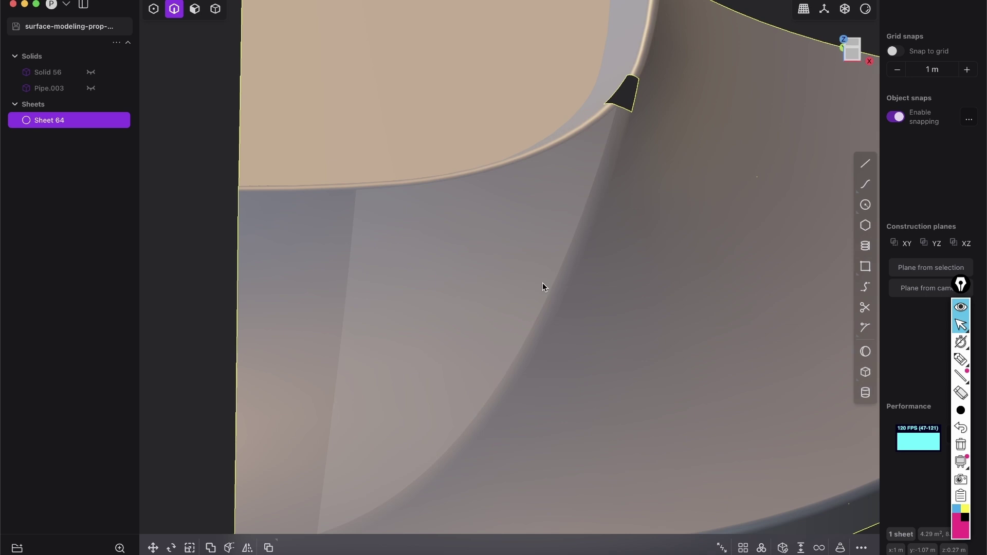
{"action": "right_click_drag", "start_coordinate": [542, 282], "coordinate": [619, 269]}
{"action": "key", "text": "ctrl+2"}
{"action": "key", "text": "g"}
{"action": "key", "text": "shift+p"}
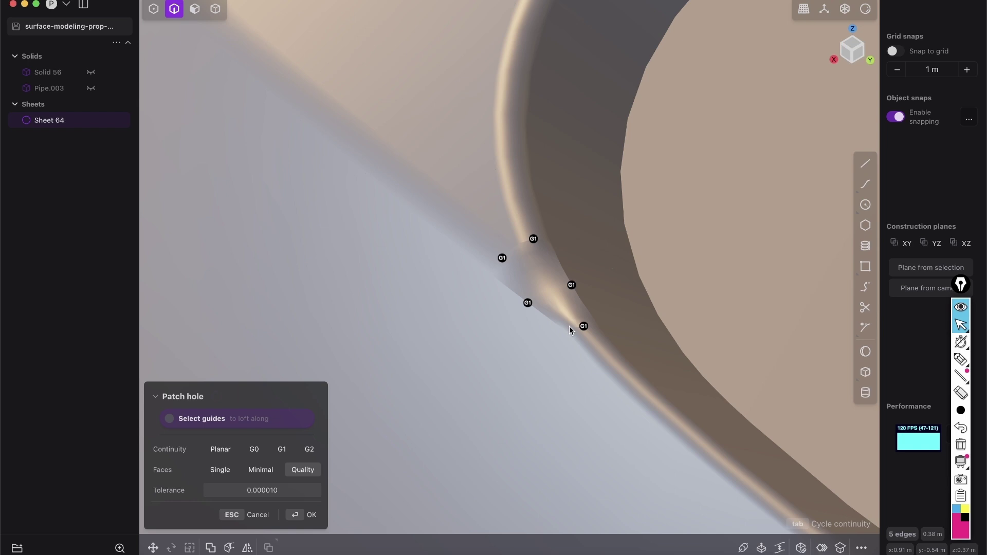
{"action": "right_click_drag", "start_coordinate": [600, 318], "coordinate": [626, 255]}
{"action": "key", "text": "Return"}
Step: Create a 360-degree radial array of Sheet 64 around its inner corner point with 4 instances
{"action": "scroll", "coordinate": [523, 251], "scroll_direction": "down", "scroll_amount": 10}
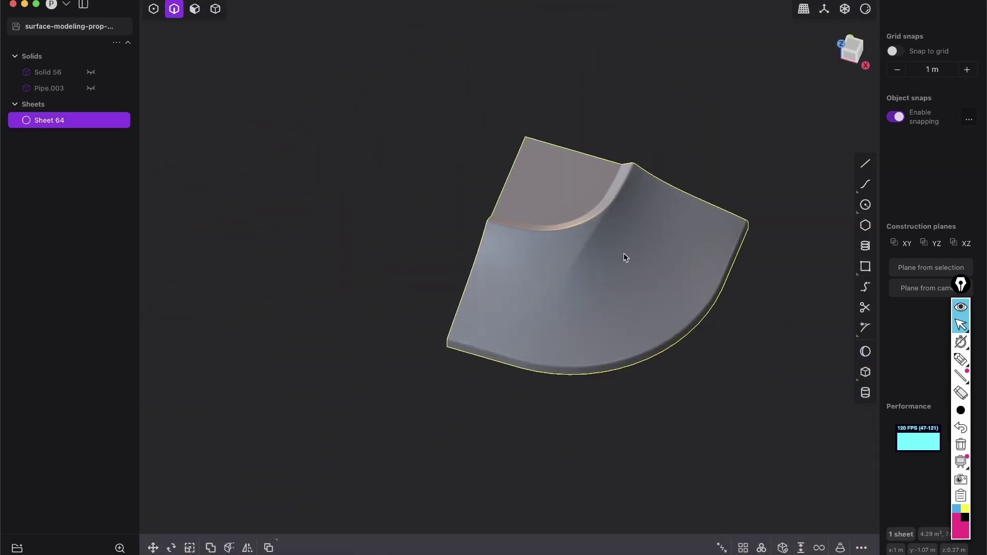
{"action": "scroll", "coordinate": [583, 304], "scroll_direction": "up", "scroll_amount": 5}
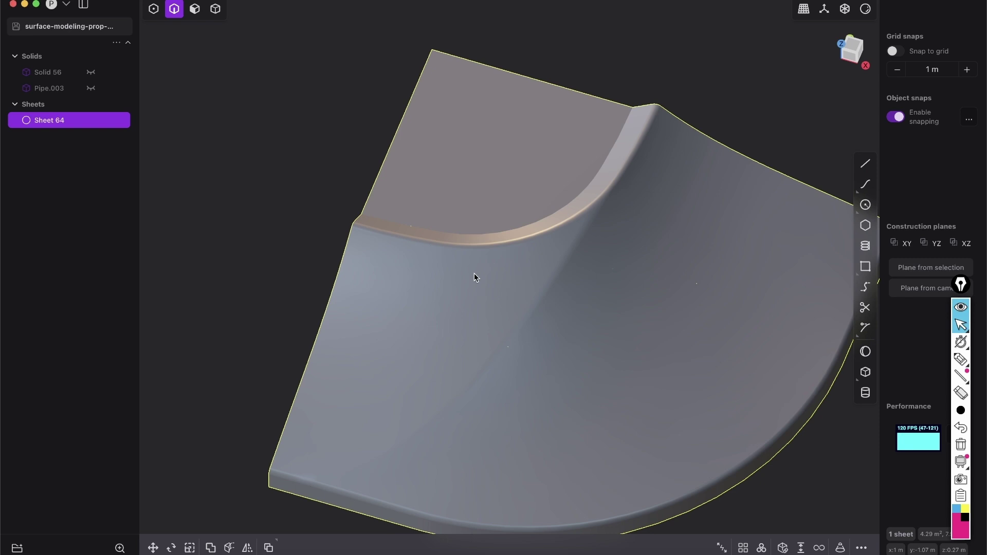
{"action": "middle_click_drag", "start_coordinate": [585, 242], "coordinate": [625, 211]}
{"action": "scroll", "coordinate": [572, 294], "scroll_direction": "up", "scroll_amount": 3}
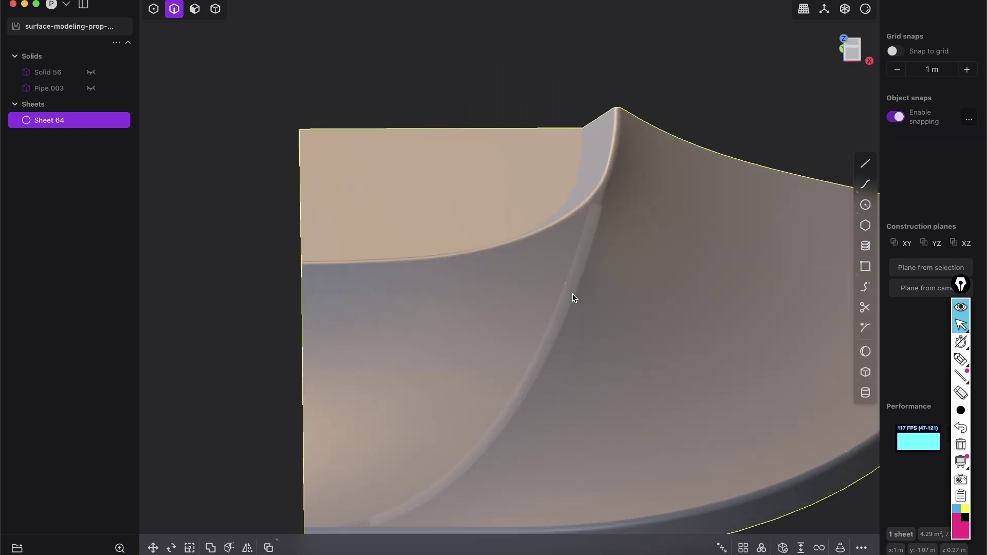
{"action": "scroll", "coordinate": [572, 292], "scroll_direction": "down", "scroll_amount": 6}
{"action": "right_click_drag", "start_coordinate": [595, 187], "coordinate": [829, 84]}
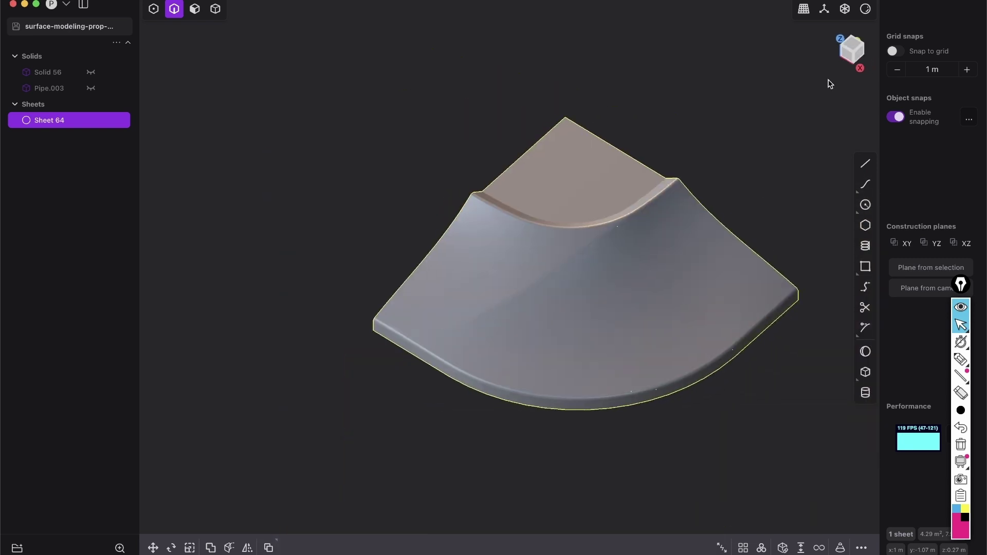
{"action": "left_click", "coordinate": [856, 50]}
{"action": "left_click", "coordinate": [761, 548]}
{"action": "left_click", "coordinate": [419, 82]}
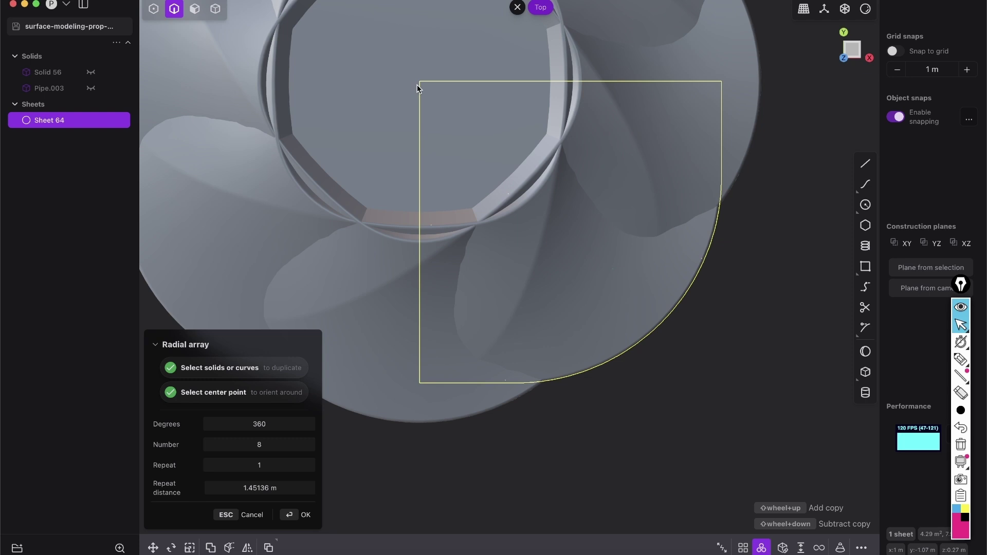
{"action": "left_click_drag", "start_coordinate": [269, 446], "coordinate": [206, 457]}
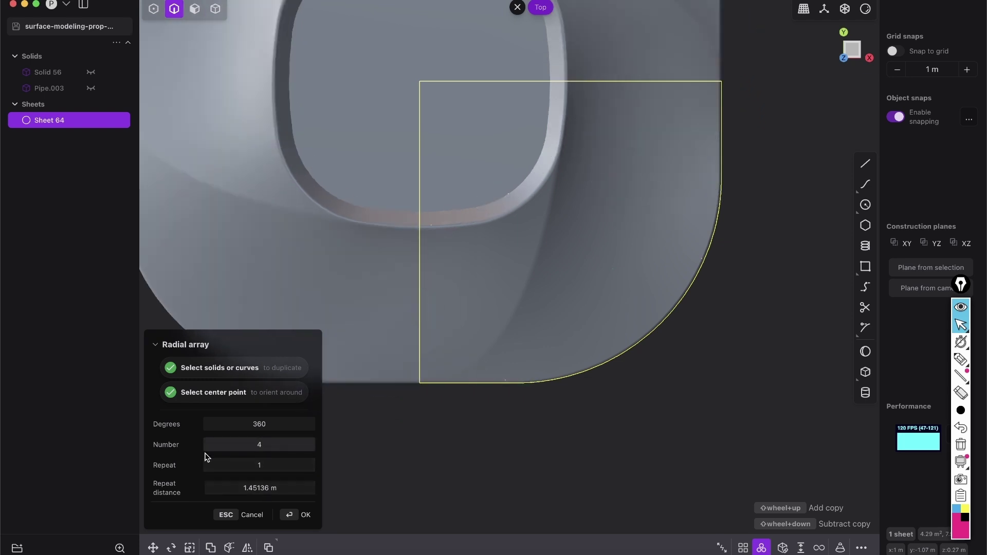
{"action": "left_click", "coordinate": [306, 515]}
{"action": "left_click", "coordinate": [747, 268]}
Step: Remove the redundant seam edges from the full Sheet 64 and leave its edge lines hidden
{"action": "key", "text": "alt+shift+z"}
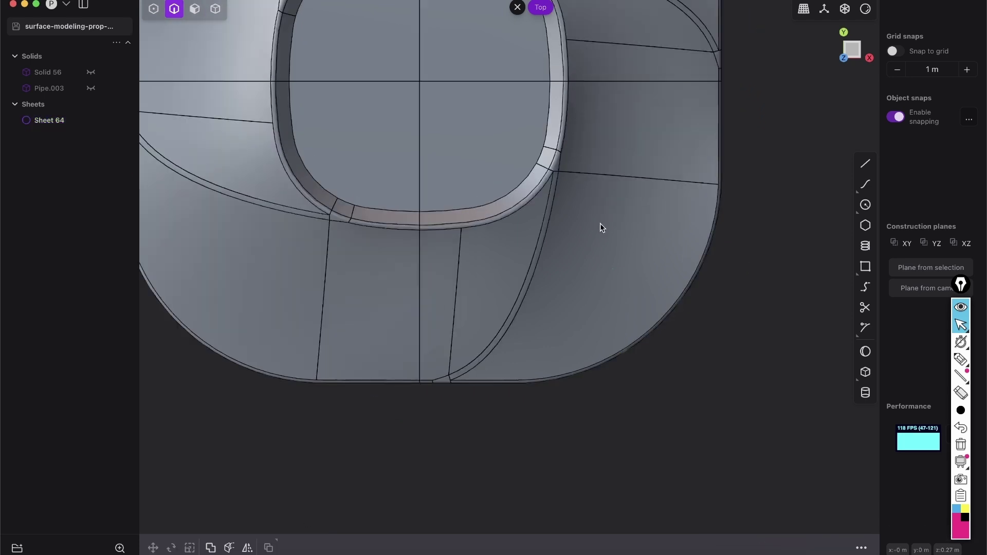
{"action": "scroll", "coordinate": [541, 161], "scroll_direction": "up", "scroll_amount": 5}
{"action": "middle_click_drag", "start_coordinate": [531, 181], "coordinate": [497, 84]}
{"action": "key", "text": "alt+shift+z"}
{"action": "scroll", "coordinate": [507, 252], "scroll_direction": "down", "scroll_amount": 4}
{"action": "scroll", "coordinate": [508, 265], "scroll_direction": "down", "scroll_amount": 3}
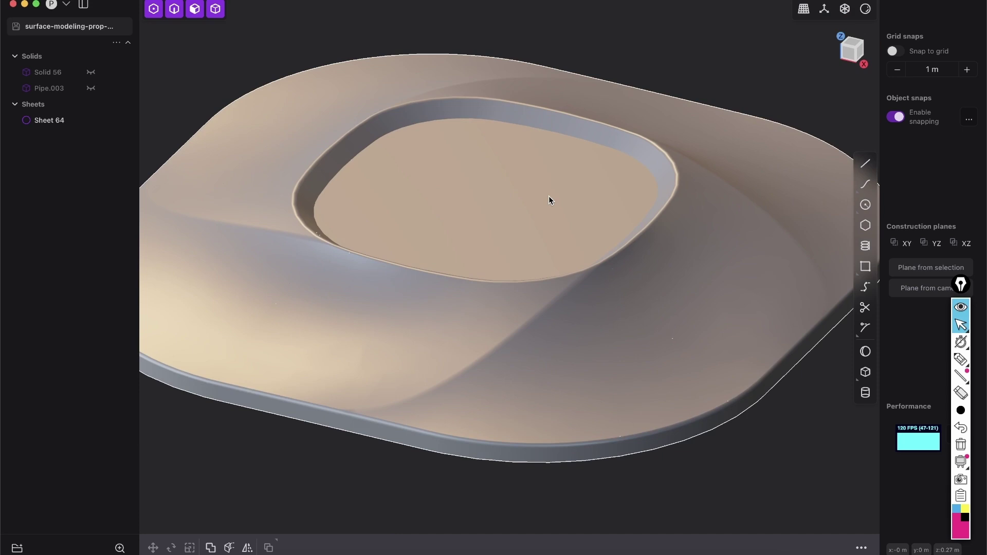
{"action": "left_click", "coordinate": [592, 149]}
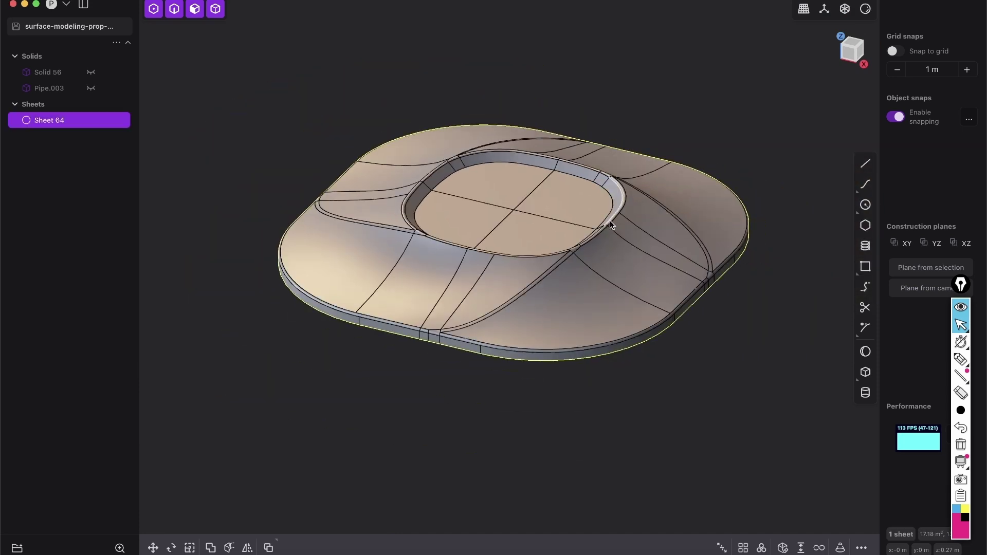
{"action": "middle_click_drag", "start_coordinate": [654, 216], "coordinate": [615, 259]}
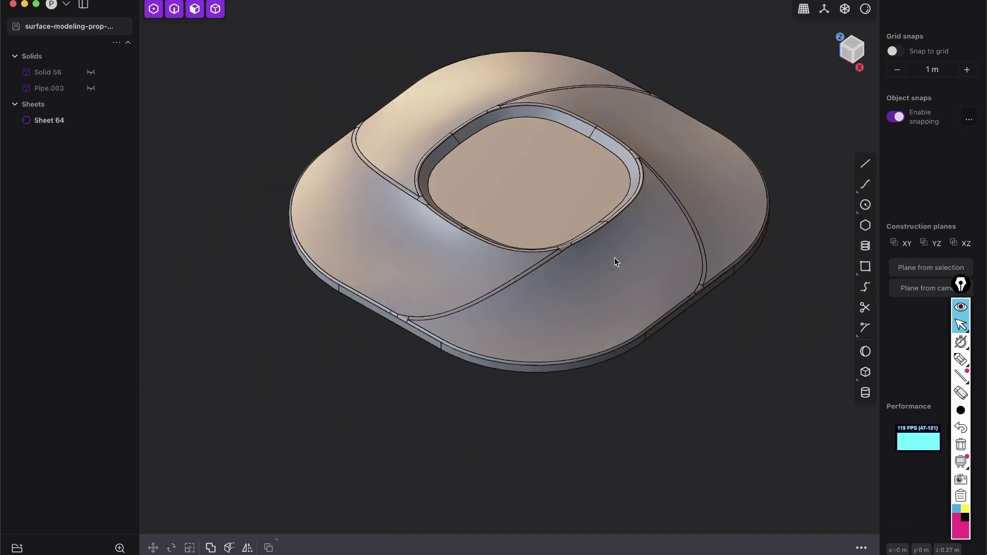
{"action": "key", "text": "alt+shift+z"}
Step: Examine the shaded full model's inner rim, creases and outer rim for smooth transitions
{"action": "scroll", "coordinate": [643, 288], "scroll_direction": "up", "scroll_amount": 3}
{"action": "middle_click_drag", "start_coordinate": [650, 293], "coordinate": [581, 371]}
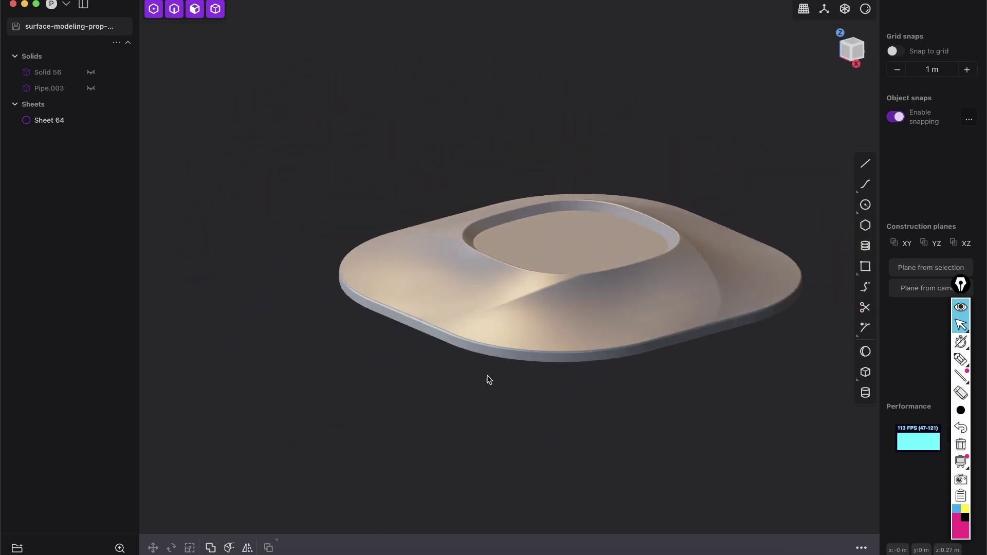
{"action": "middle_click_drag", "start_coordinate": [562, 289], "coordinate": [547, 356]}
{"action": "scroll", "coordinate": [547, 356], "scroll_direction": "up", "scroll_amount": 5}
{"action": "key", "text": "3"}
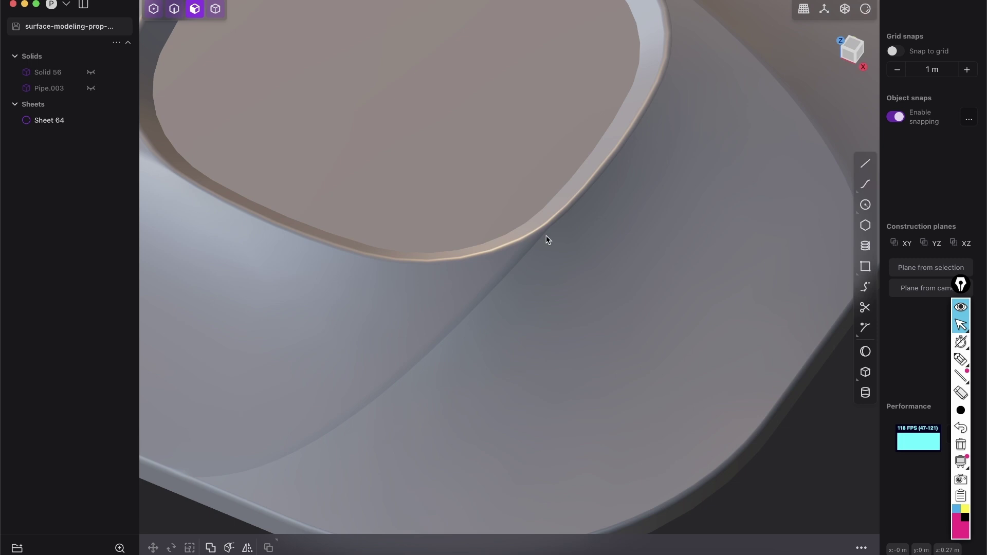
{"action": "middle_click_drag", "start_coordinate": [546, 235], "coordinate": [379, 480]}
{"action": "scroll", "coordinate": [534, 239], "scroll_direction": "down", "scroll_amount": 2}
{"action": "scroll", "coordinate": [575, 301], "scroll_direction": "down", "scroll_amount": 4}
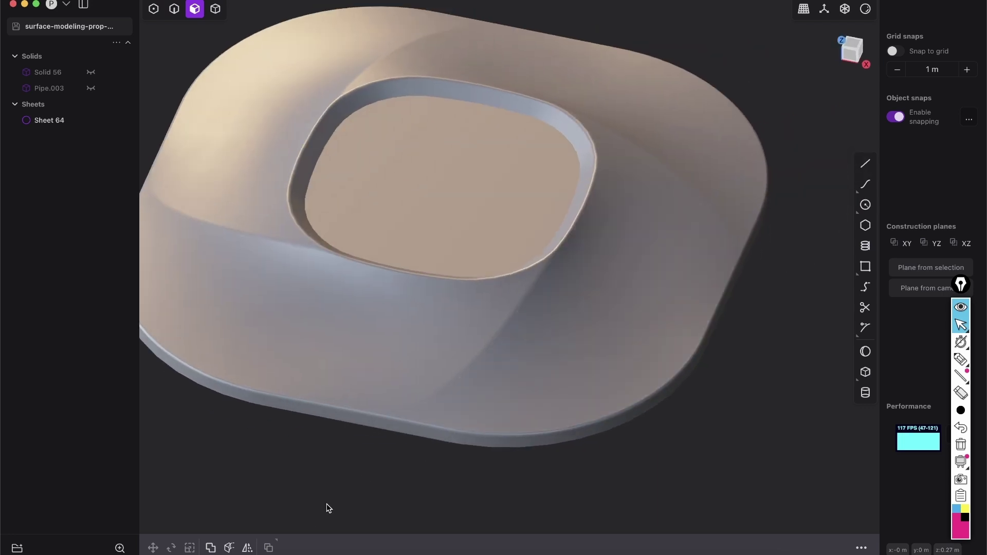